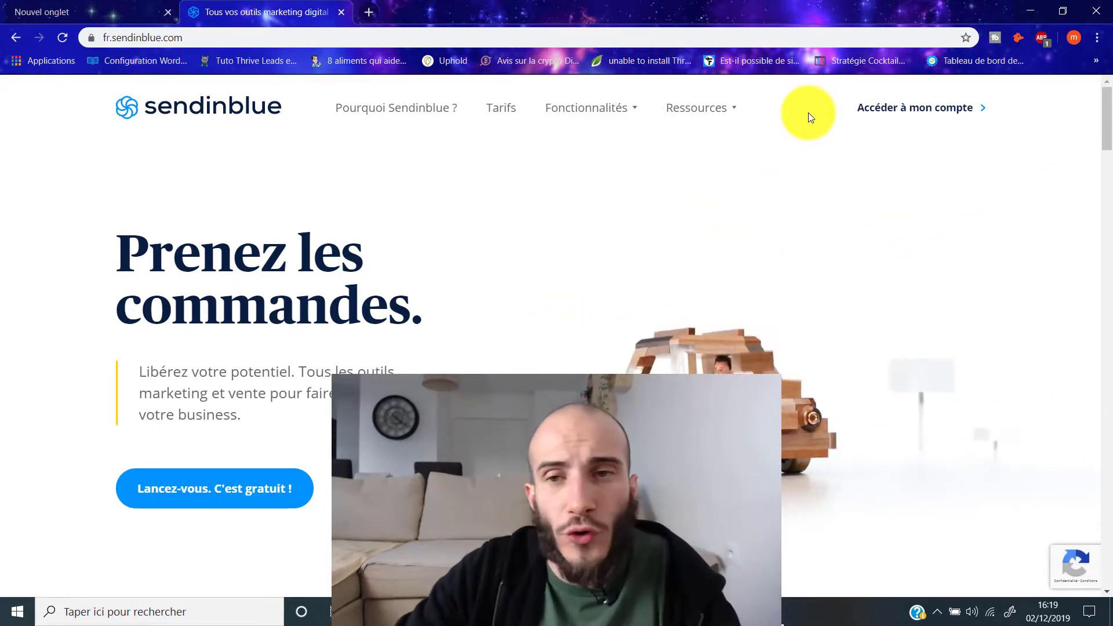
Enter the account's applications and integrations page and examine the available applications and whether Automation is enabled
left_click(922, 108)
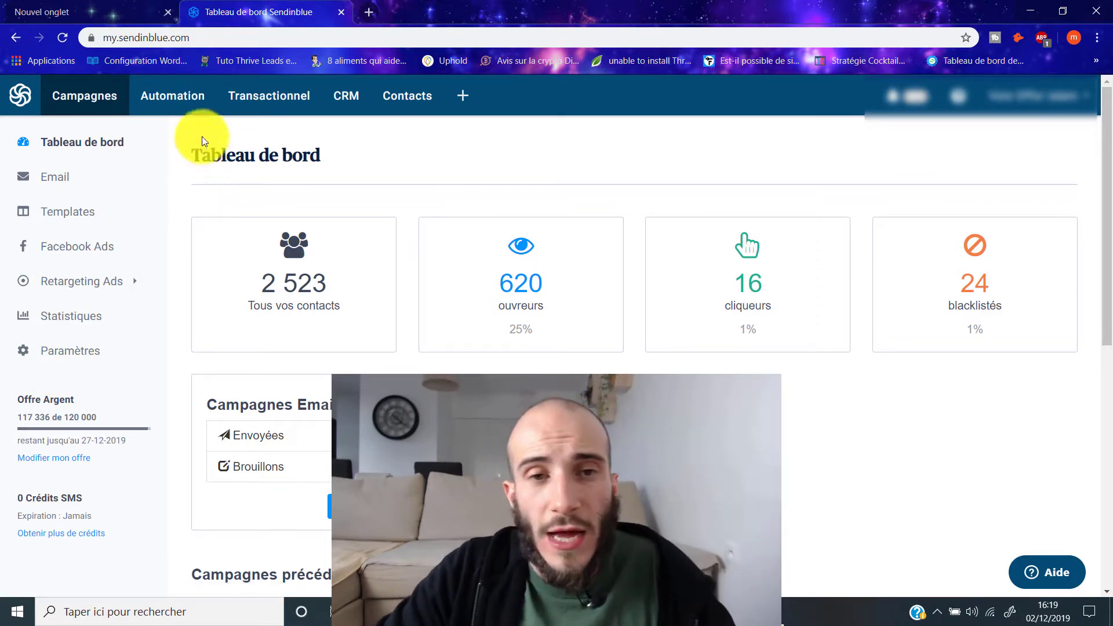
left_click(463, 100)
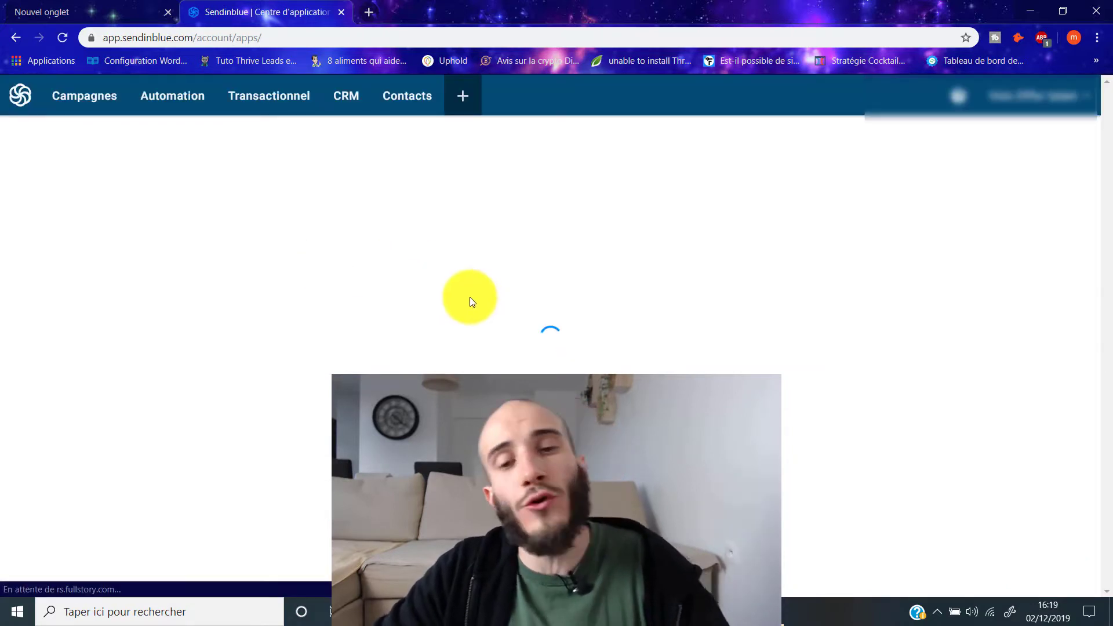
scroll(469, 297, "down", 2)
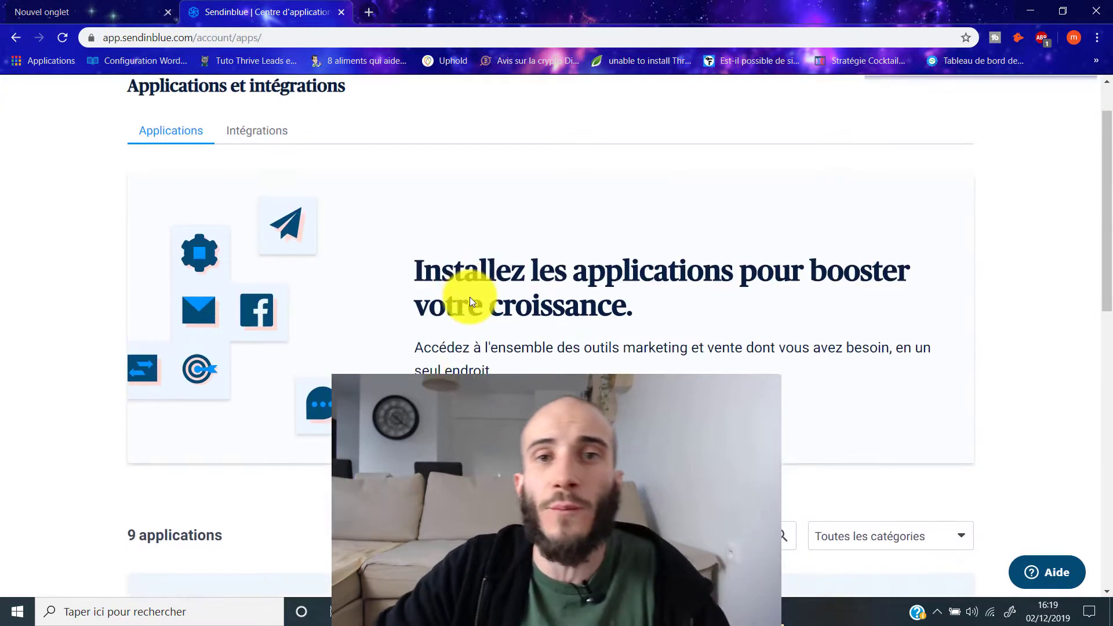
scroll(471, 298, "down", 2)
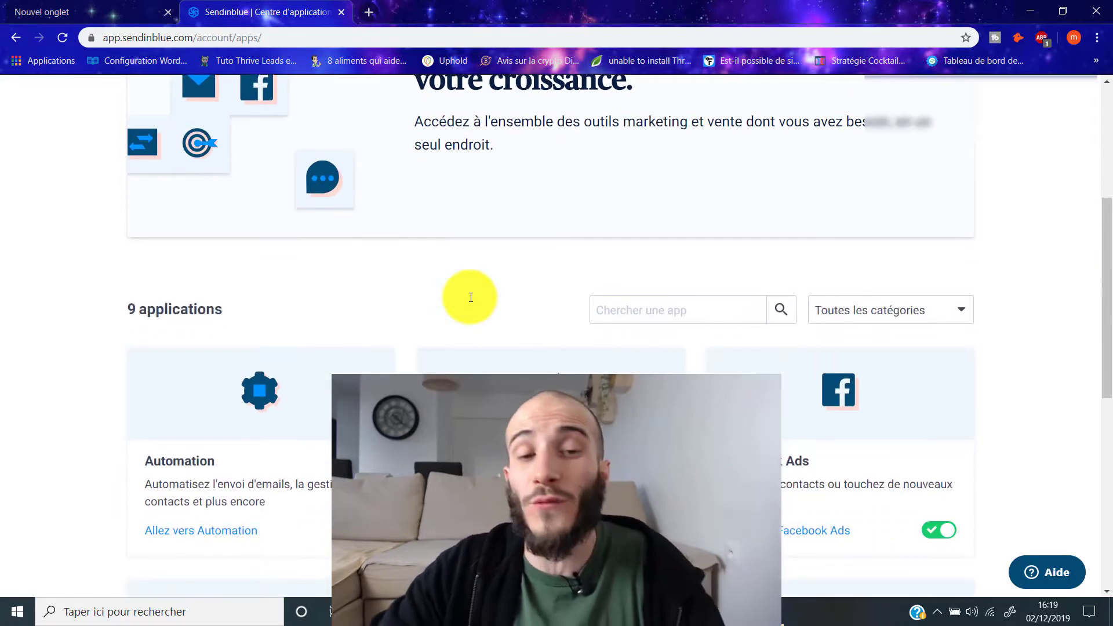
scroll(470, 296, "down", 4)
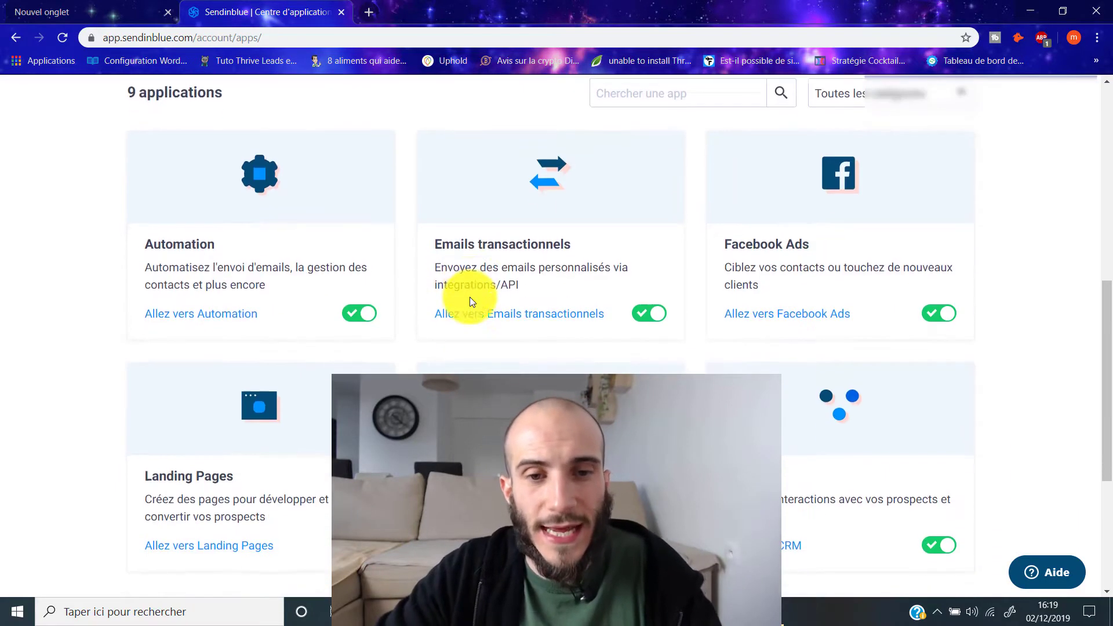
scroll(300, 316, "down", 4)
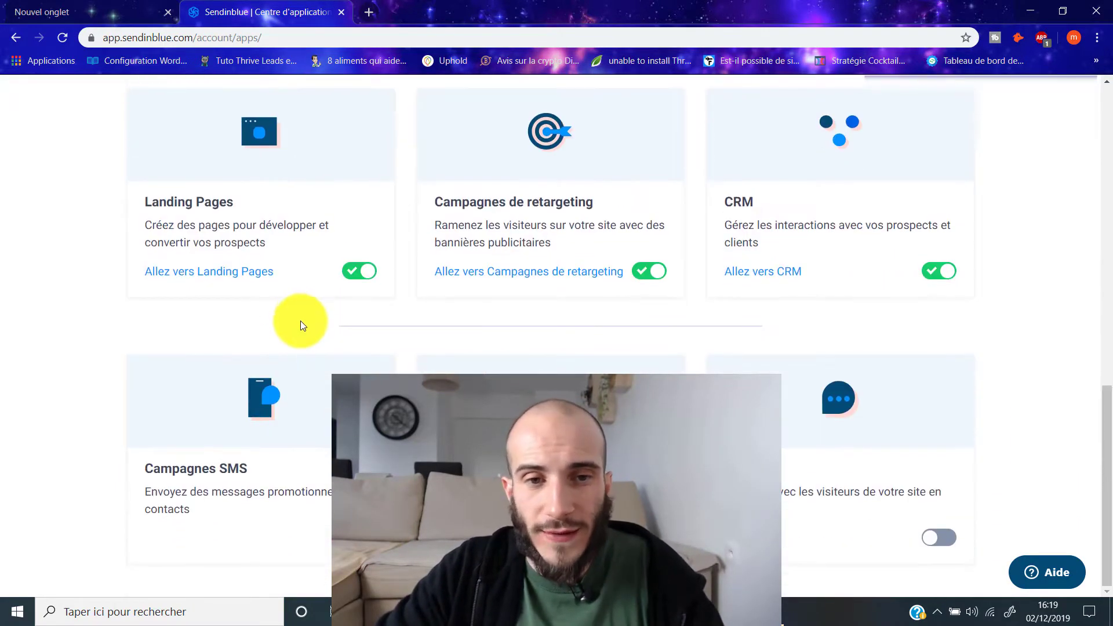
scroll(300, 321, "up", 8)
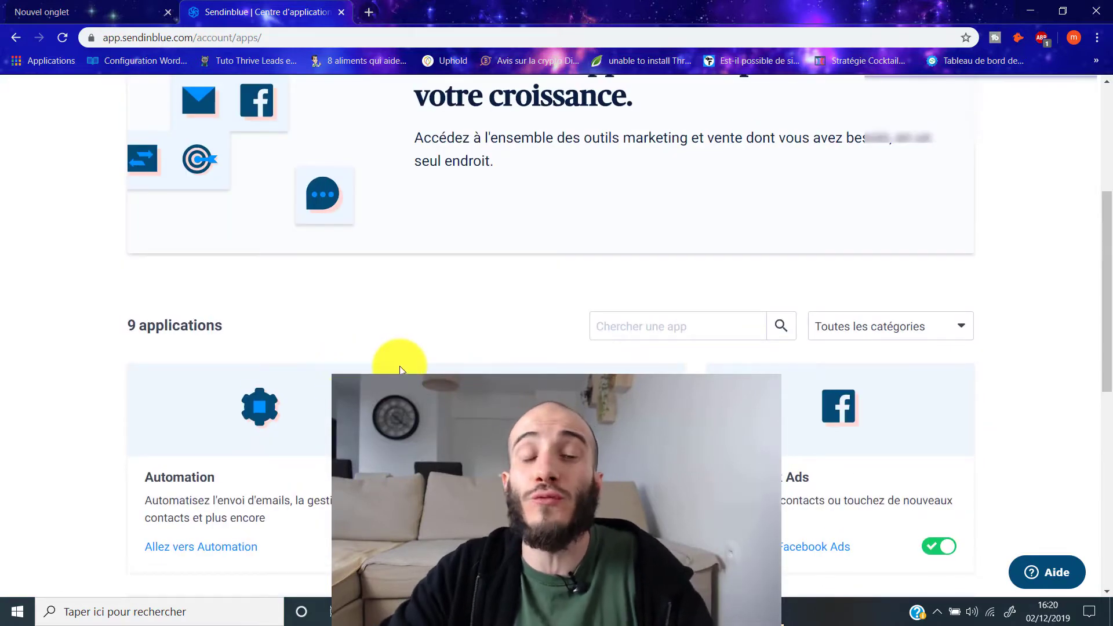
scroll(371, 362, "down", 4)
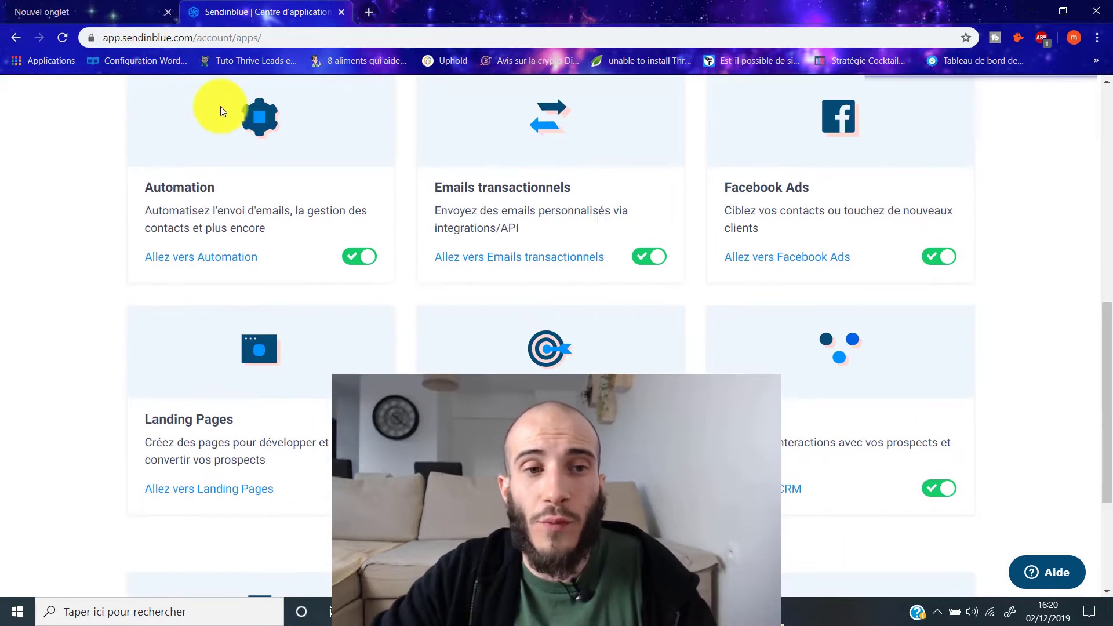
left_click(363, 258)
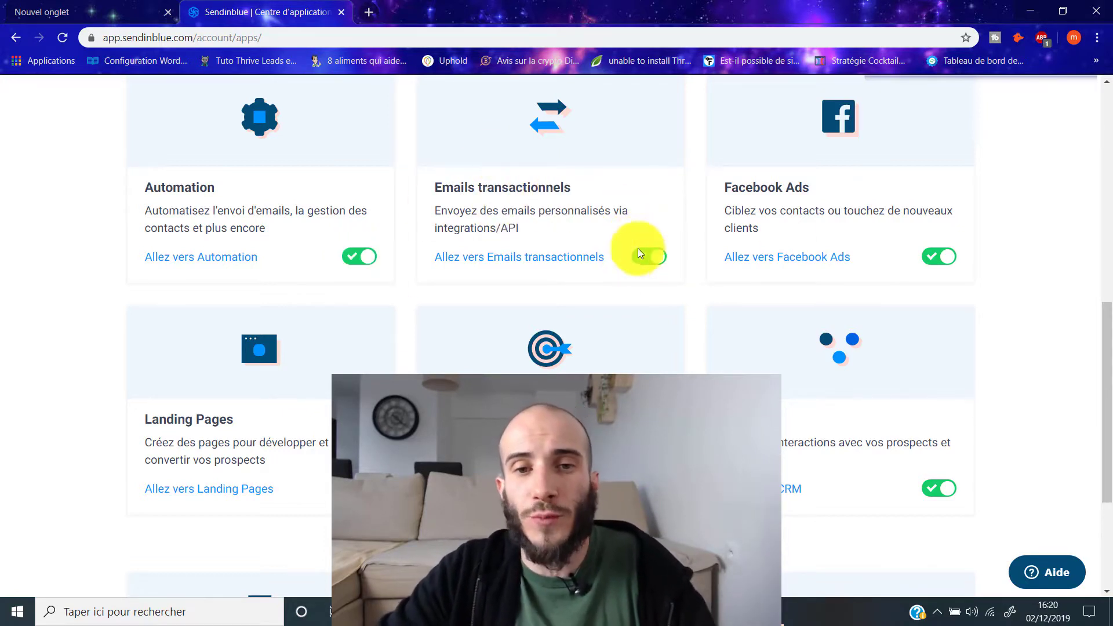
scroll(567, 342, "up", 7)
scroll(521, 395, "up", 1)
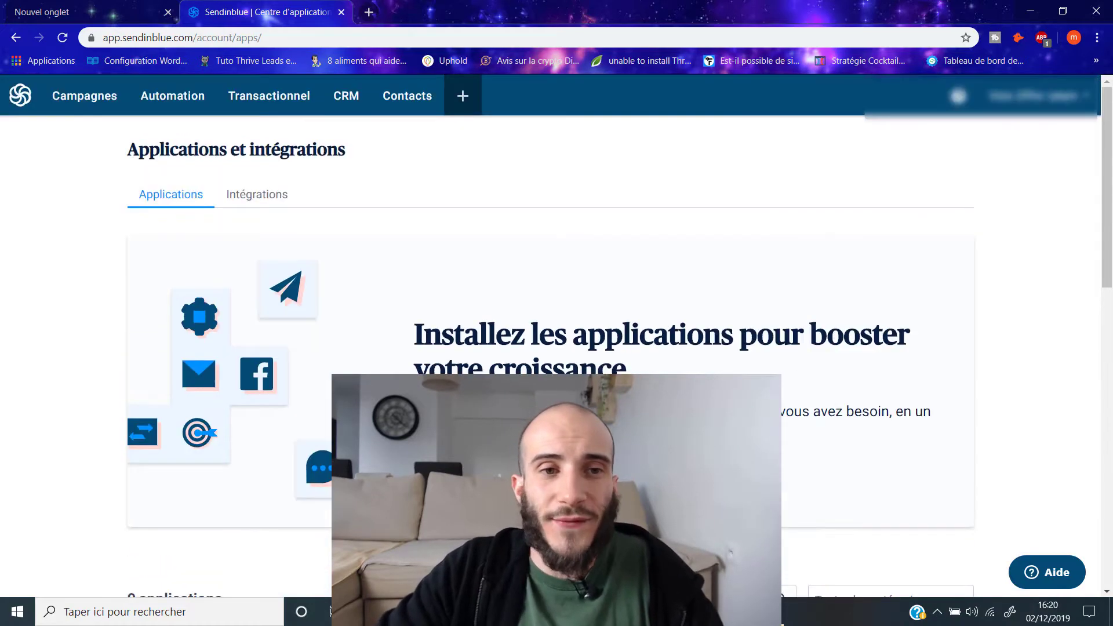
scroll(406, 232, "down", 1)
scroll(261, 139, "up", 1)
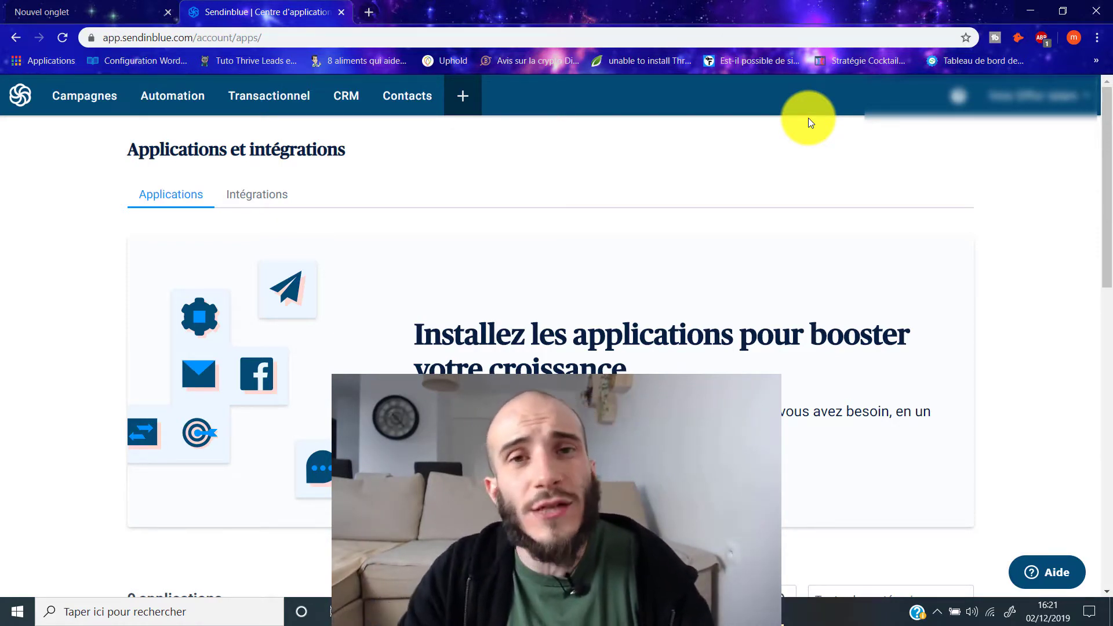
Open the account's current offer page and compare the Lite, Essentiel, Premium and Entreprise email plans and their monthly prices
left_click(1074, 100)
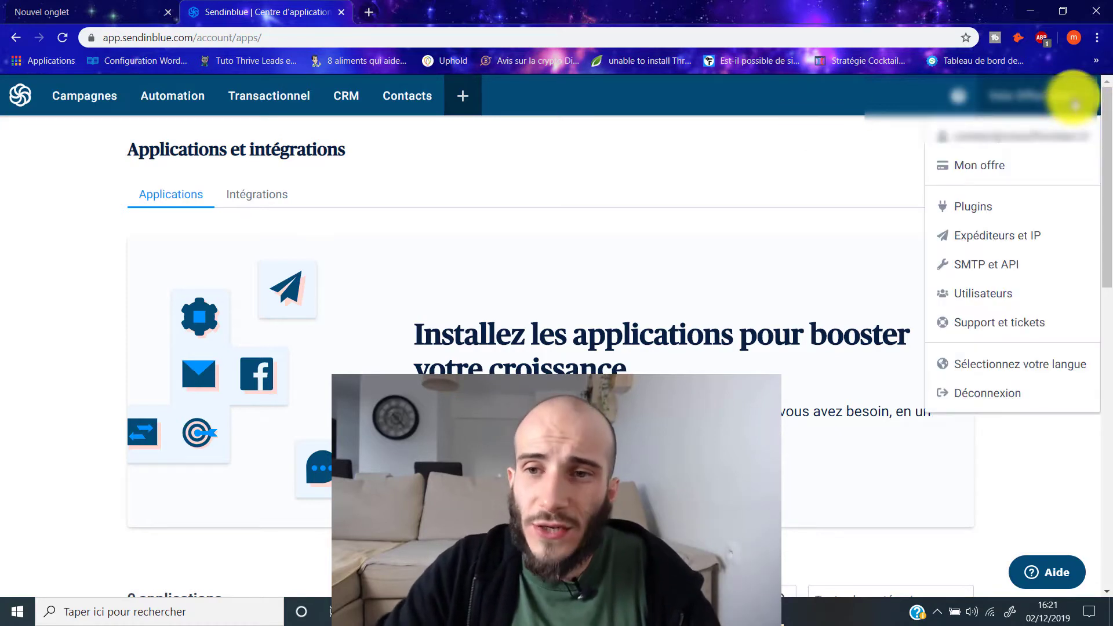
left_click(975, 170)
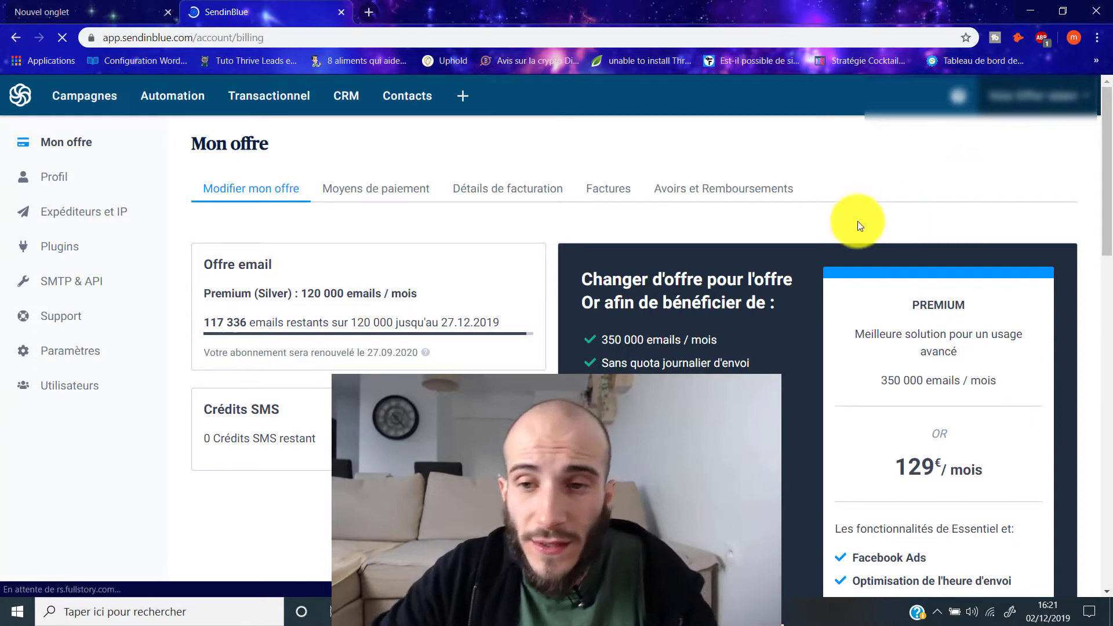
scroll(739, 203, "down", 12)
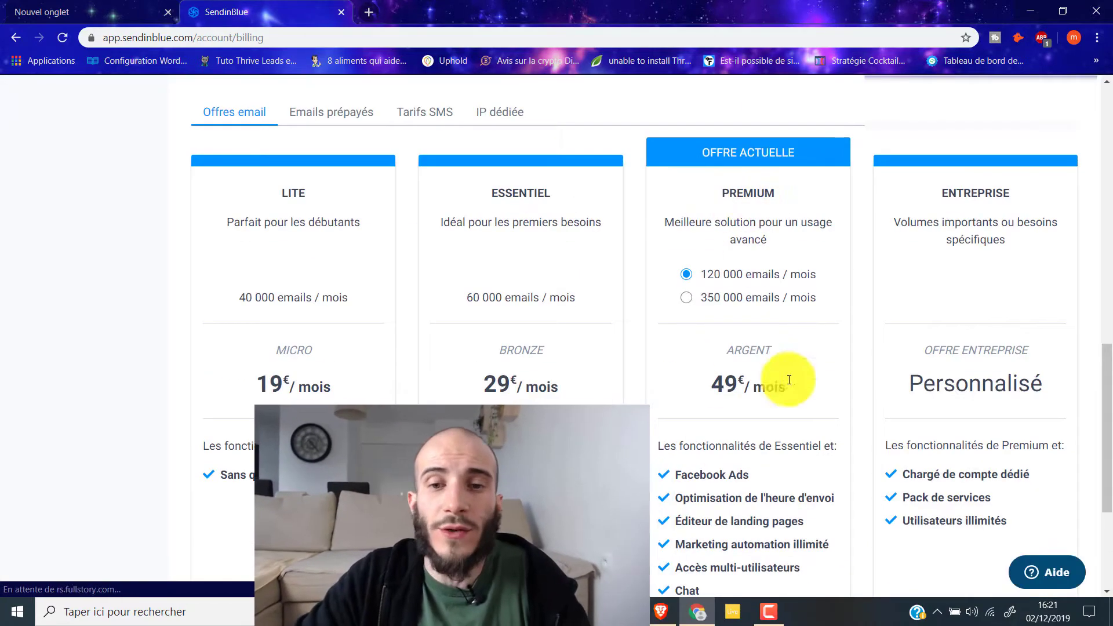
left_click_drag(714, 383, 785, 378)
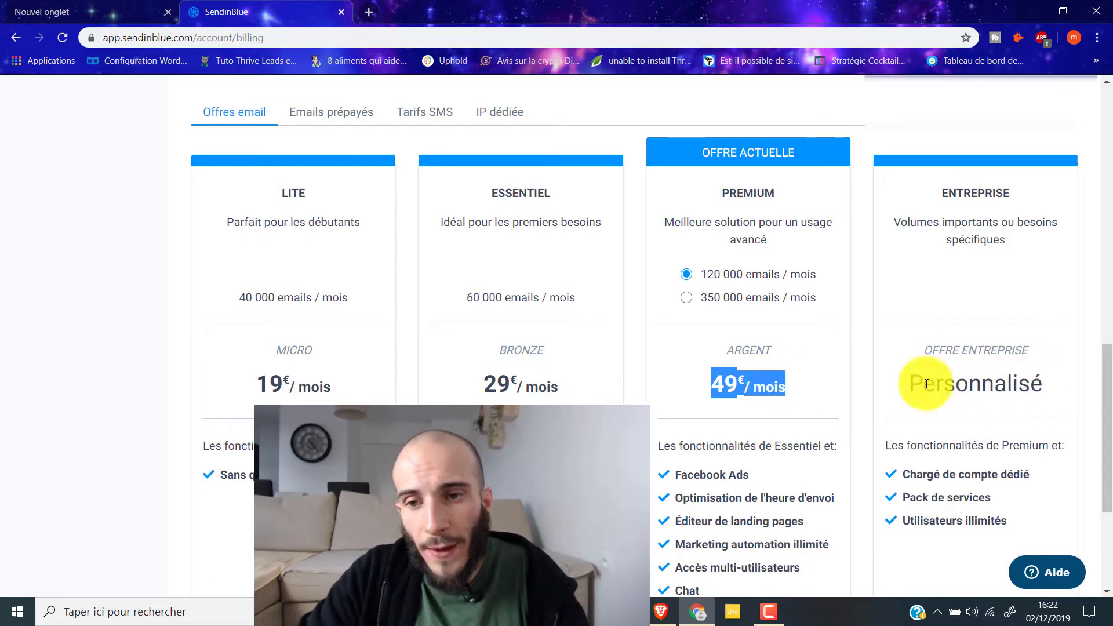
left_click_drag(919, 384, 1044, 384)
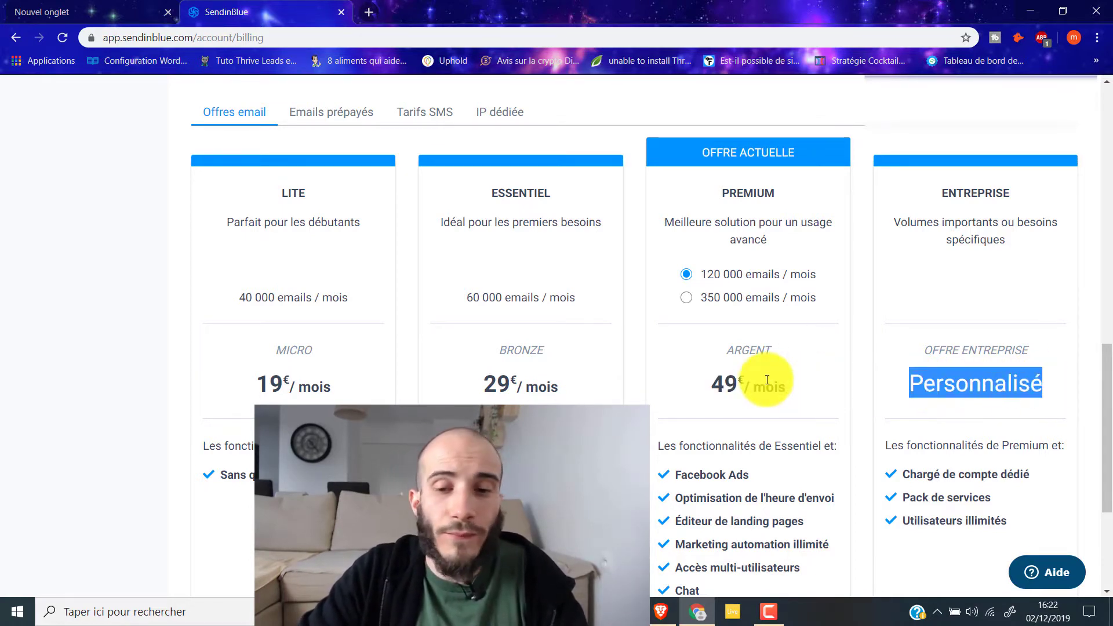
left_click(712, 384)
left_click_drag(712, 384, 799, 387)
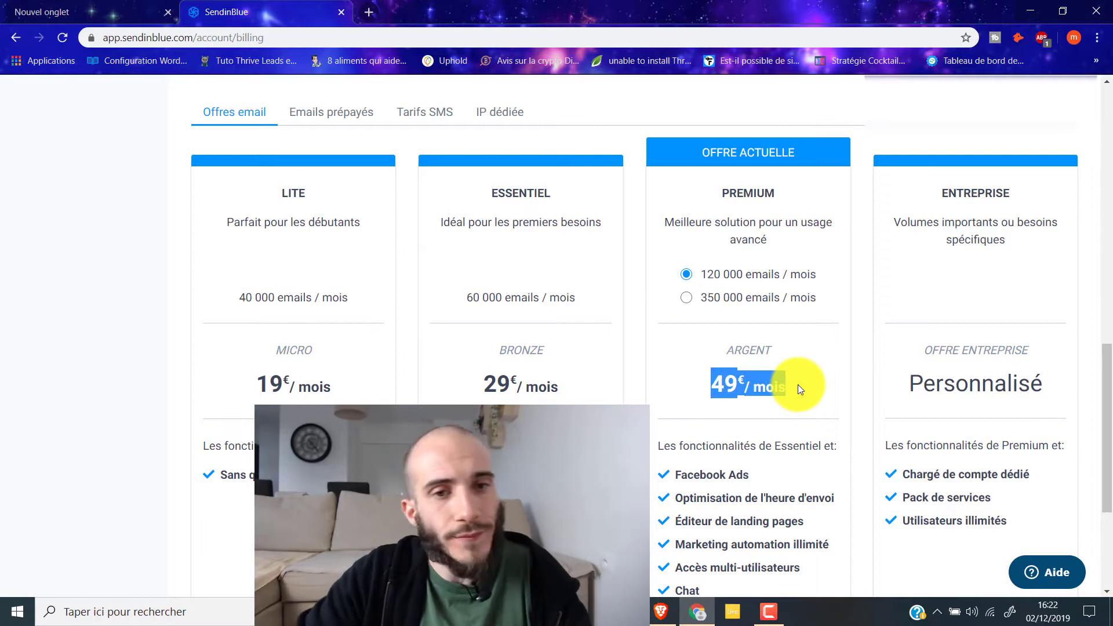
left_click(721, 193)
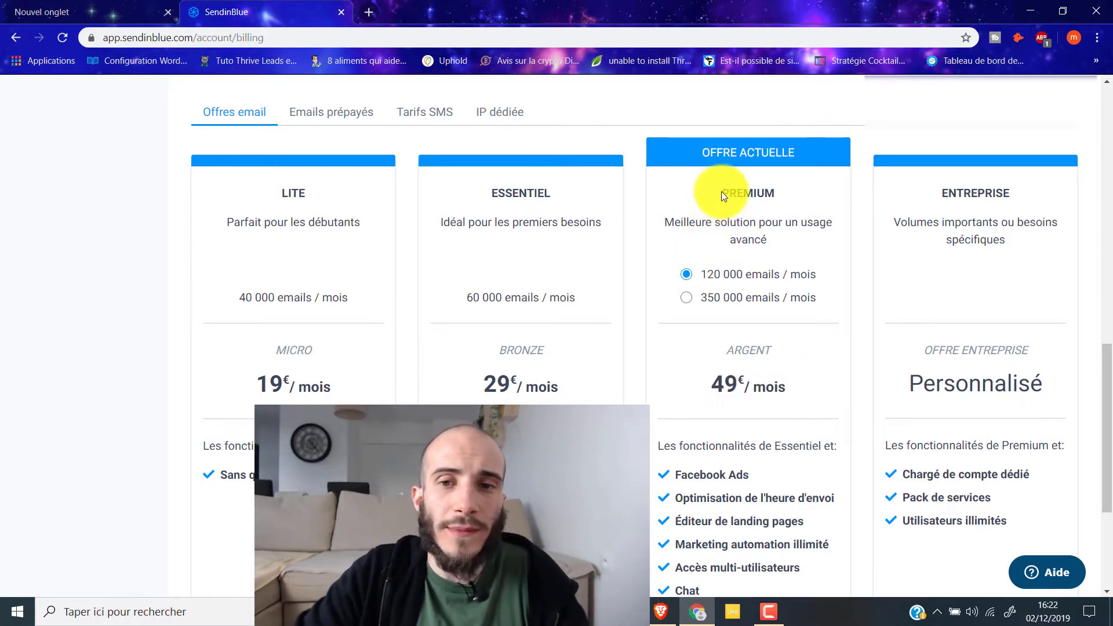
left_click_drag(722, 194, 780, 184)
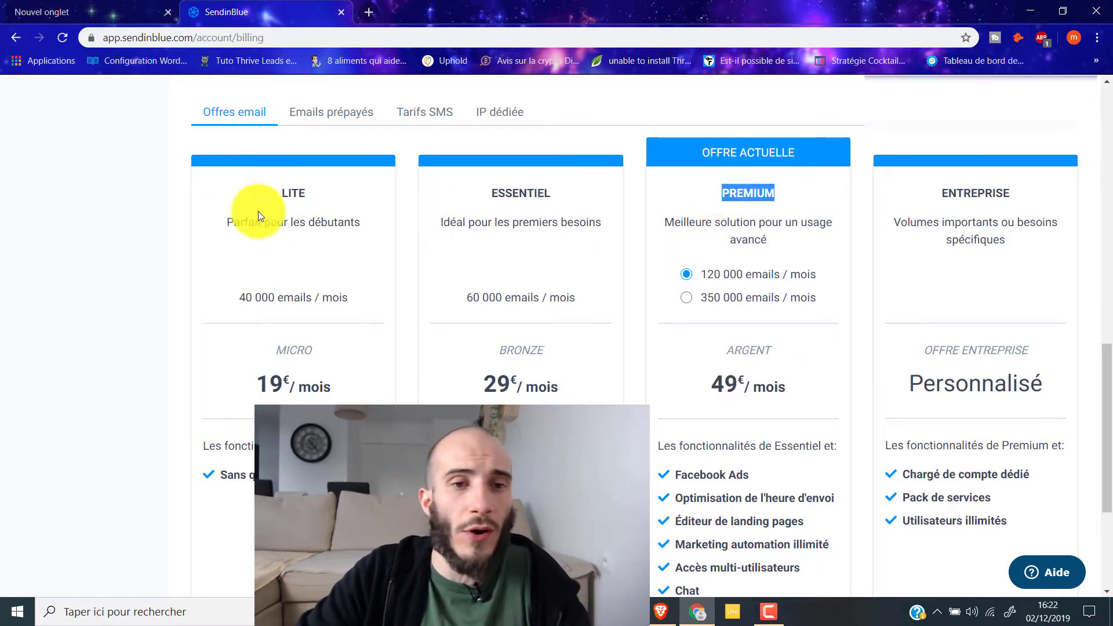
left_click_drag(282, 193, 298, 194)
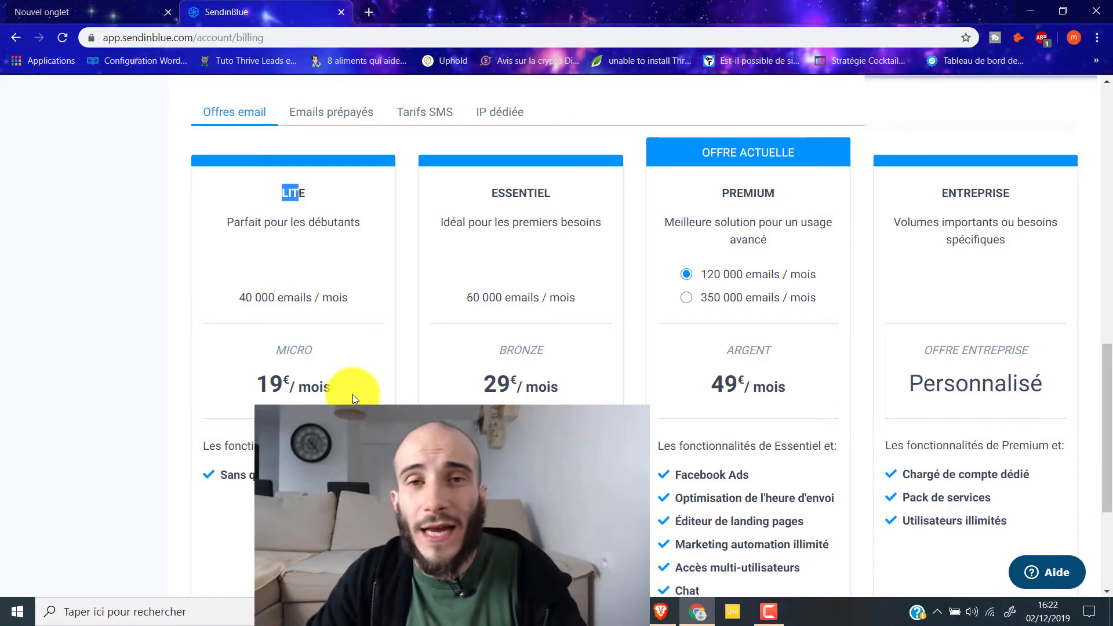
scroll(353, 396, "up", 12)
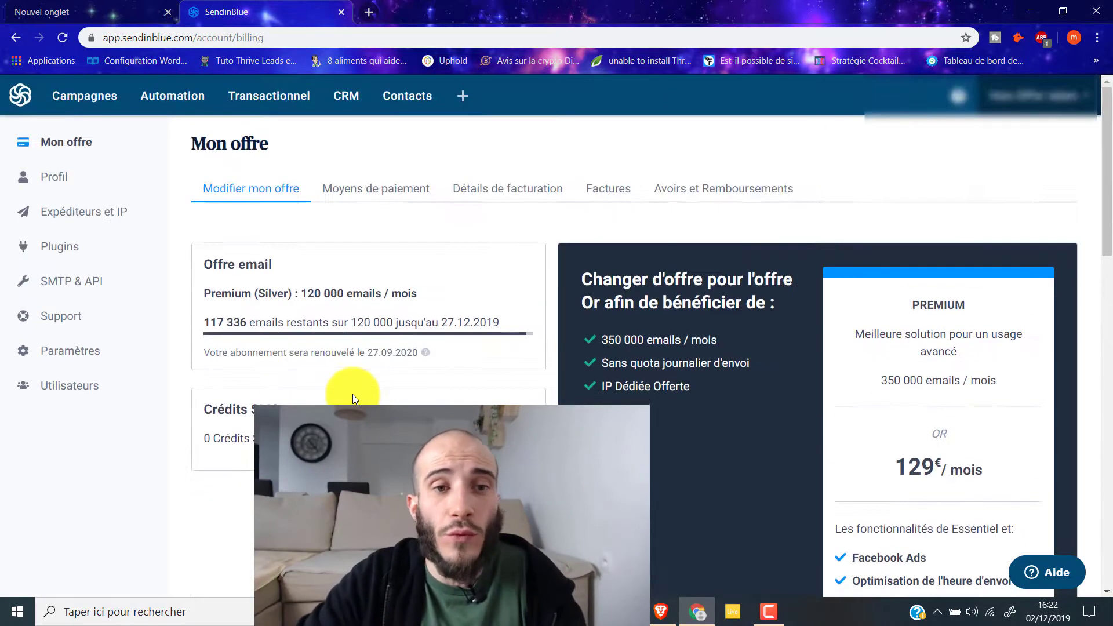
Open the transactional email statistics and examine the delivery, open, click, bounce and blocked figures as counts and percentages
left_click(298, 103)
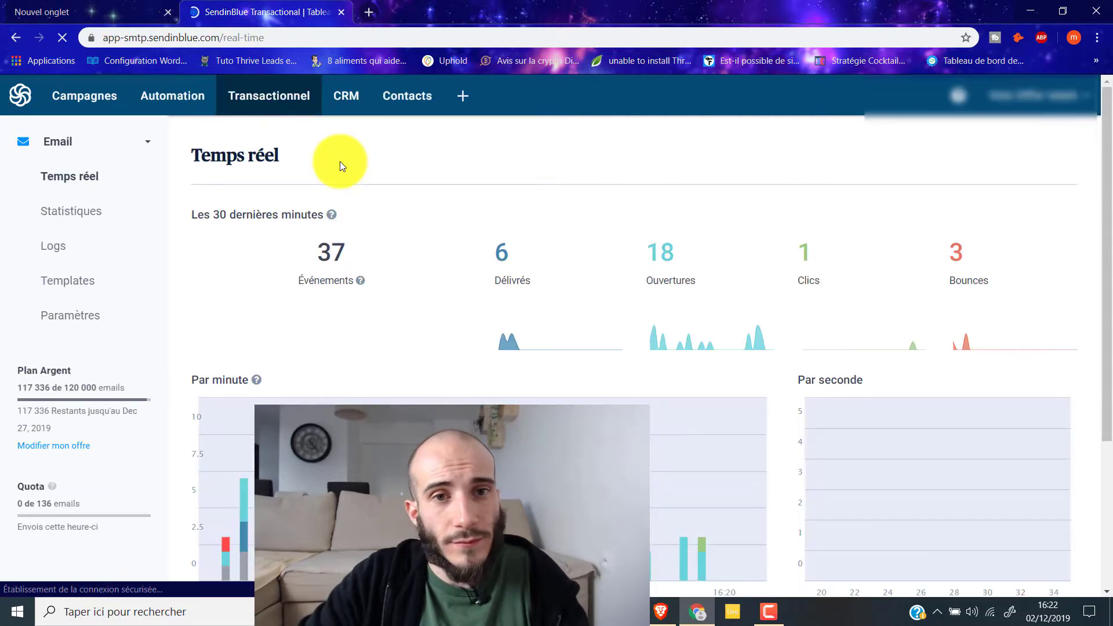
left_click(76, 212)
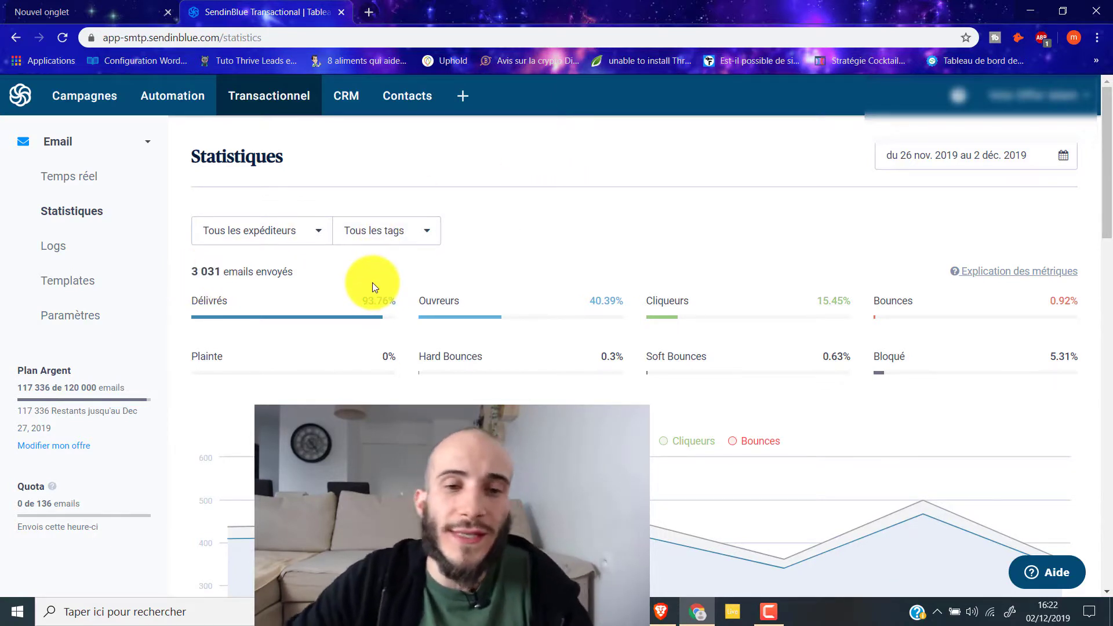
mouse_move(367, 300)
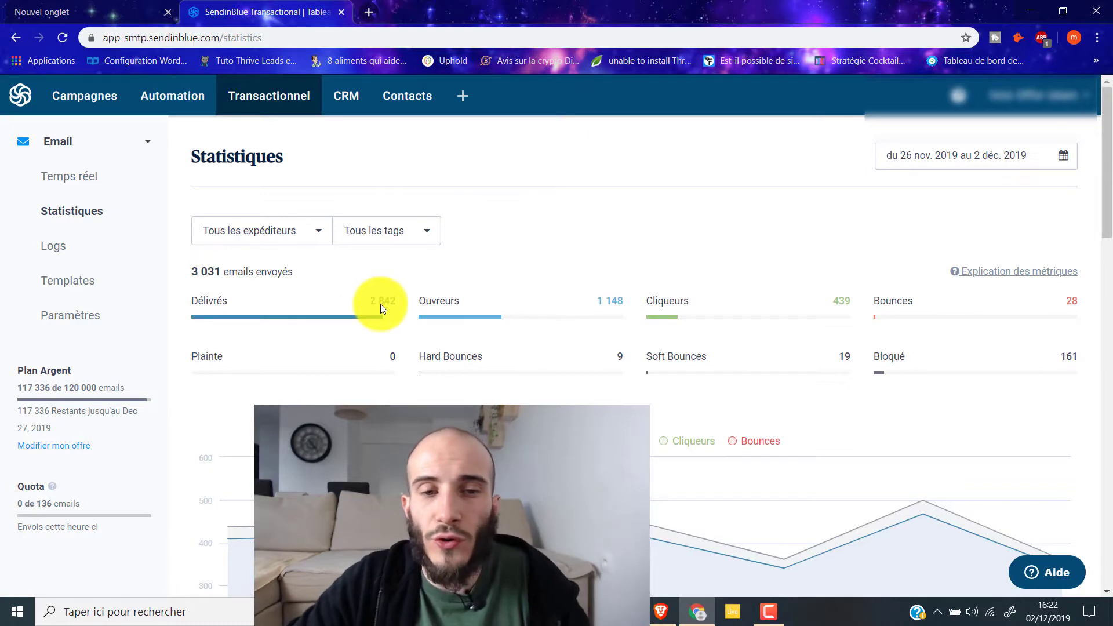
left_click(377, 304)
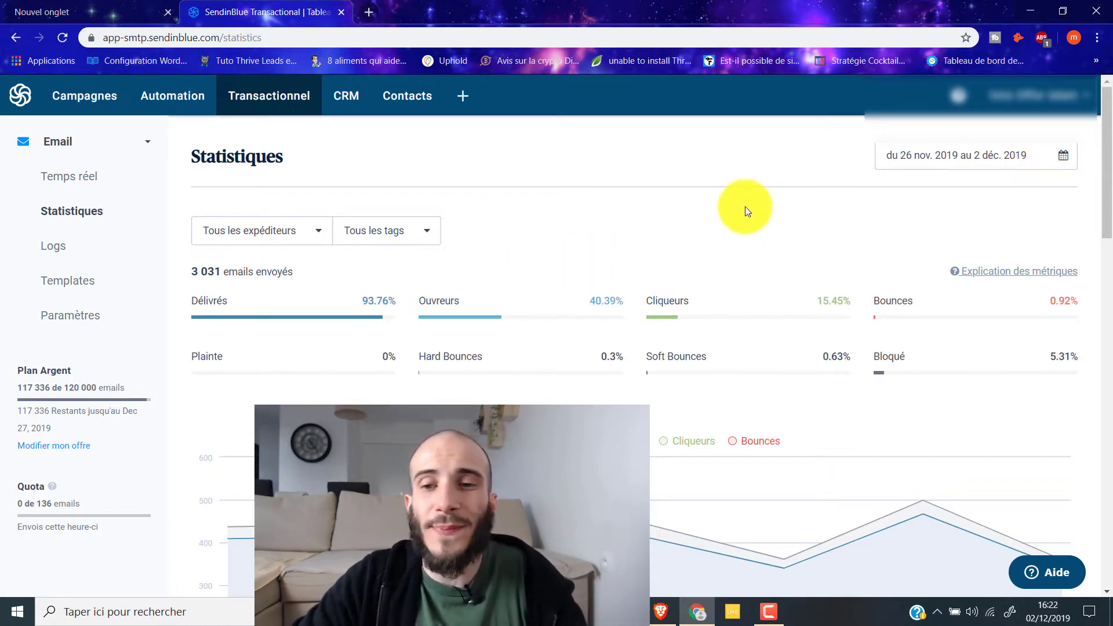
left_click(875, 371)
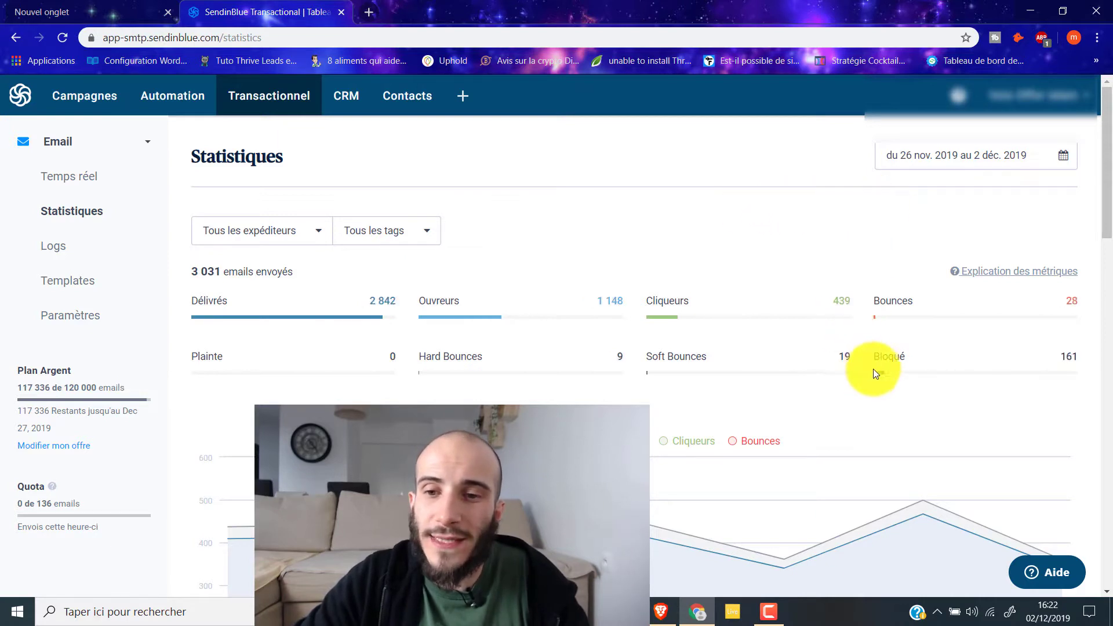
left_click(998, 357)
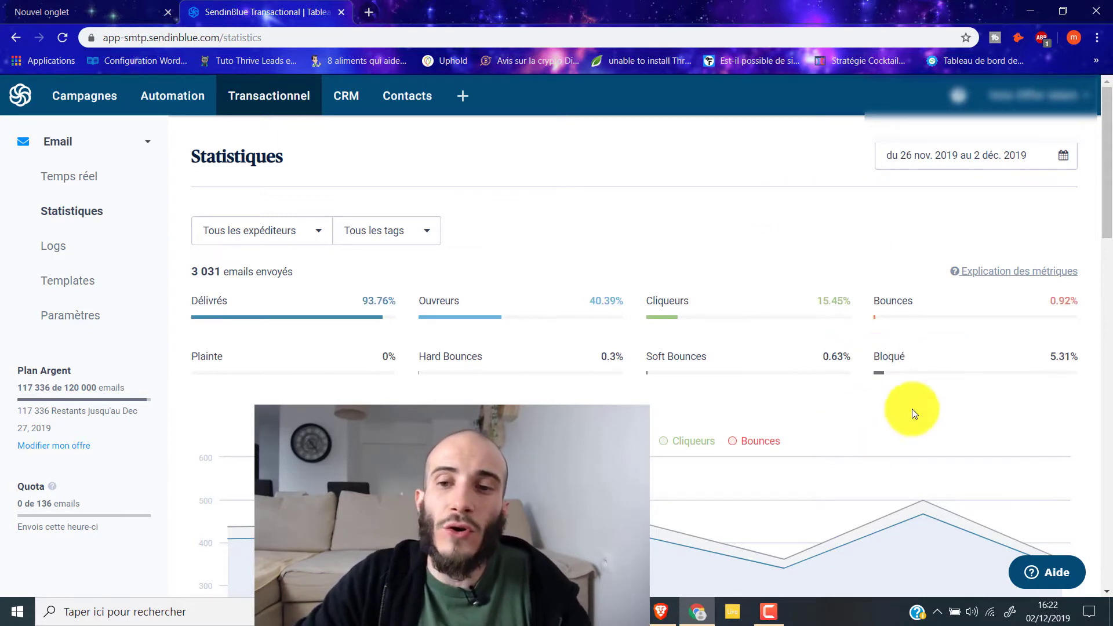
left_click(907, 369)
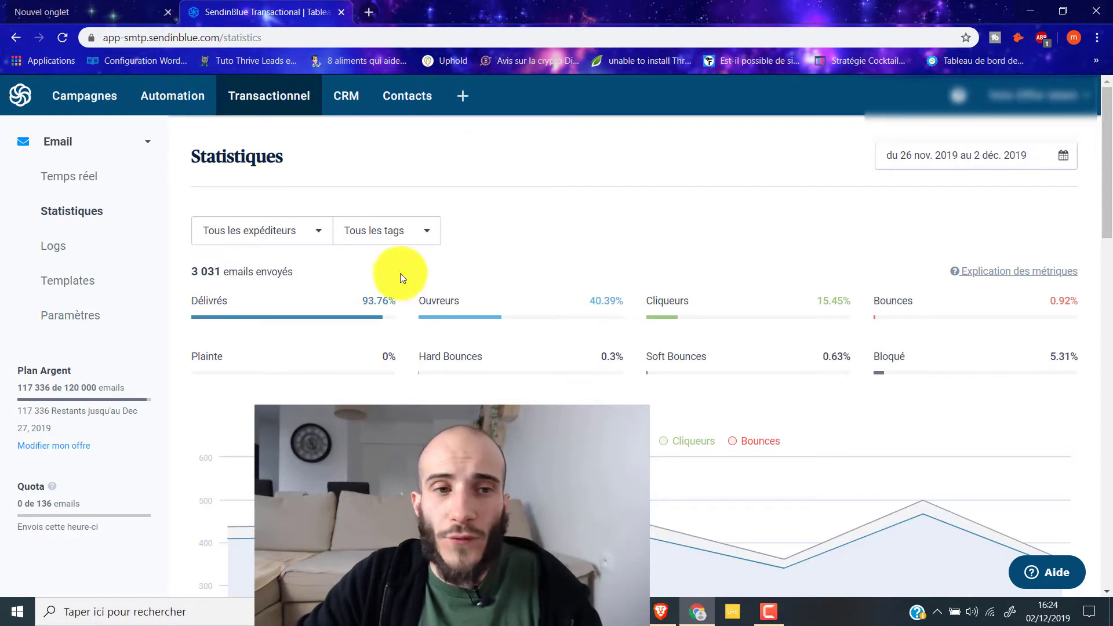
Start creating a custom scenario (Scénario personnalisé) in Automation after looking over the available scenario types
left_click(182, 102)
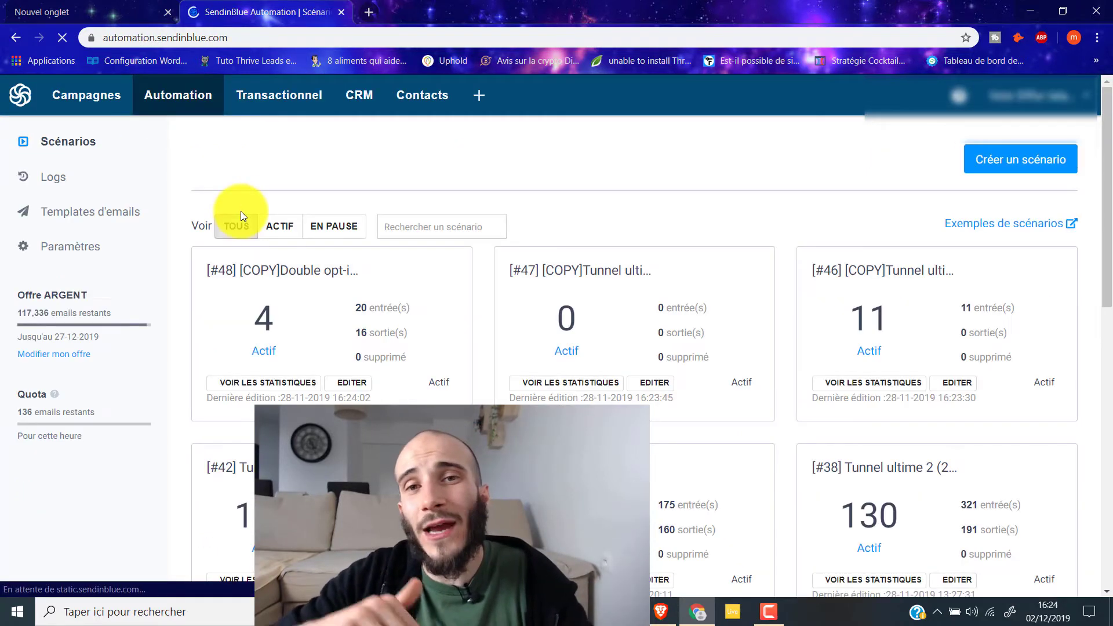
left_click(1044, 158)
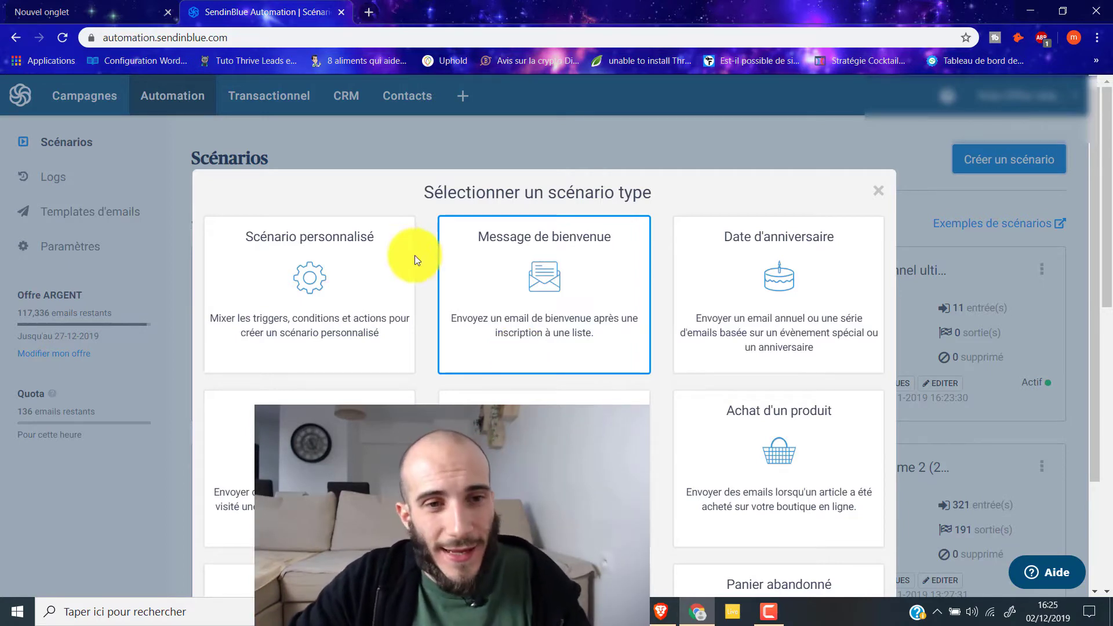
scroll(348, 374, "down", 3)
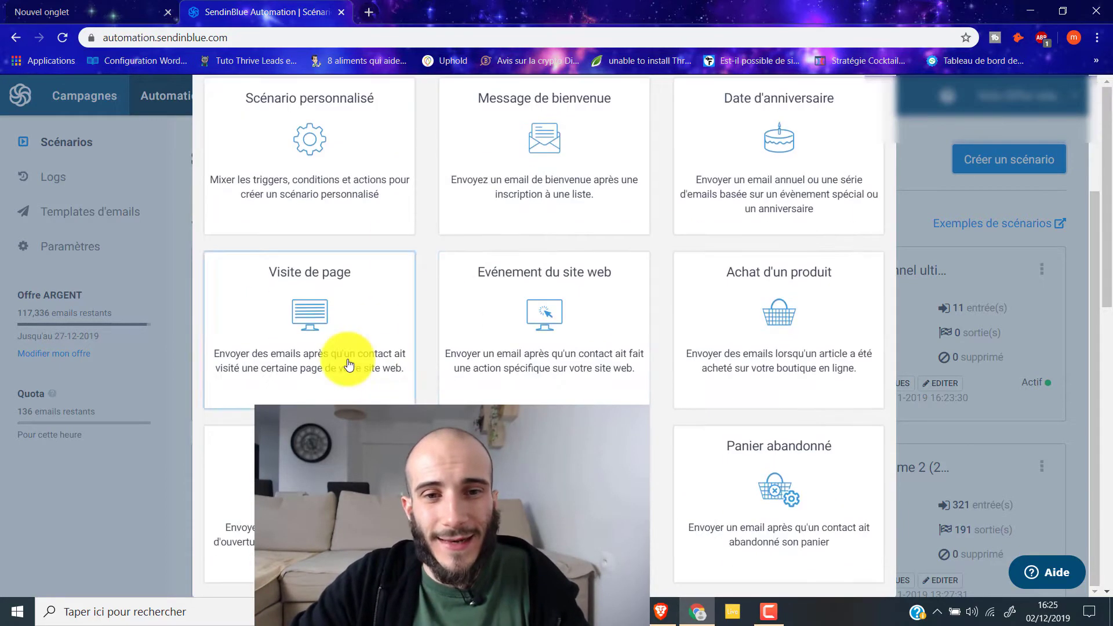
scroll(406, 302, "up", 3)
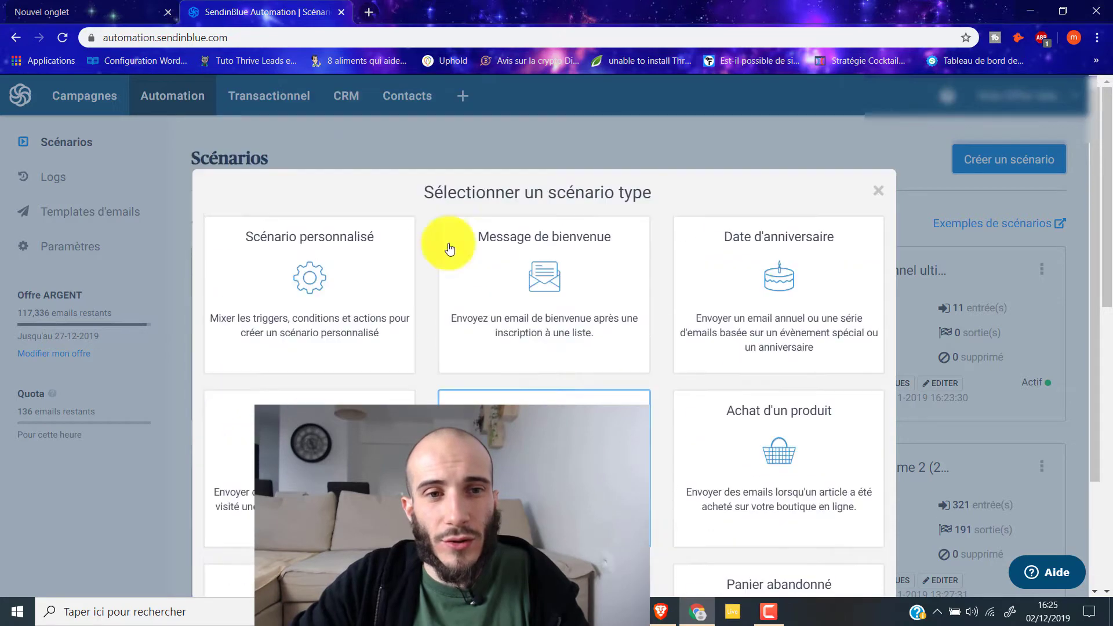
left_click(318, 287)
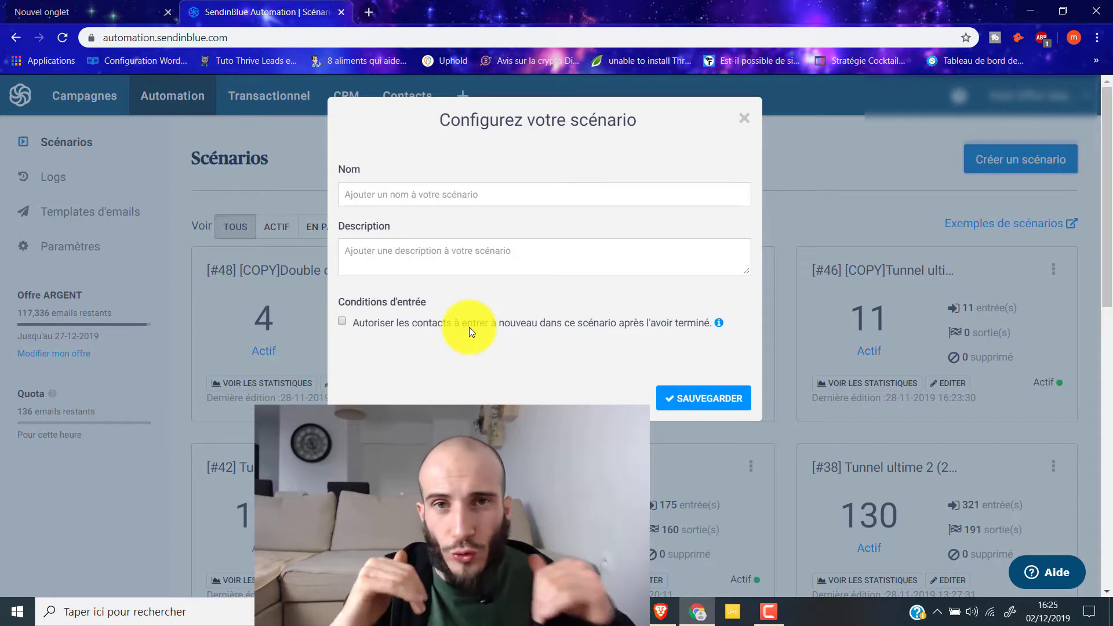
Name the new scenario "tunnel de vente TEST" and save it with an empty description
left_click(413, 189)
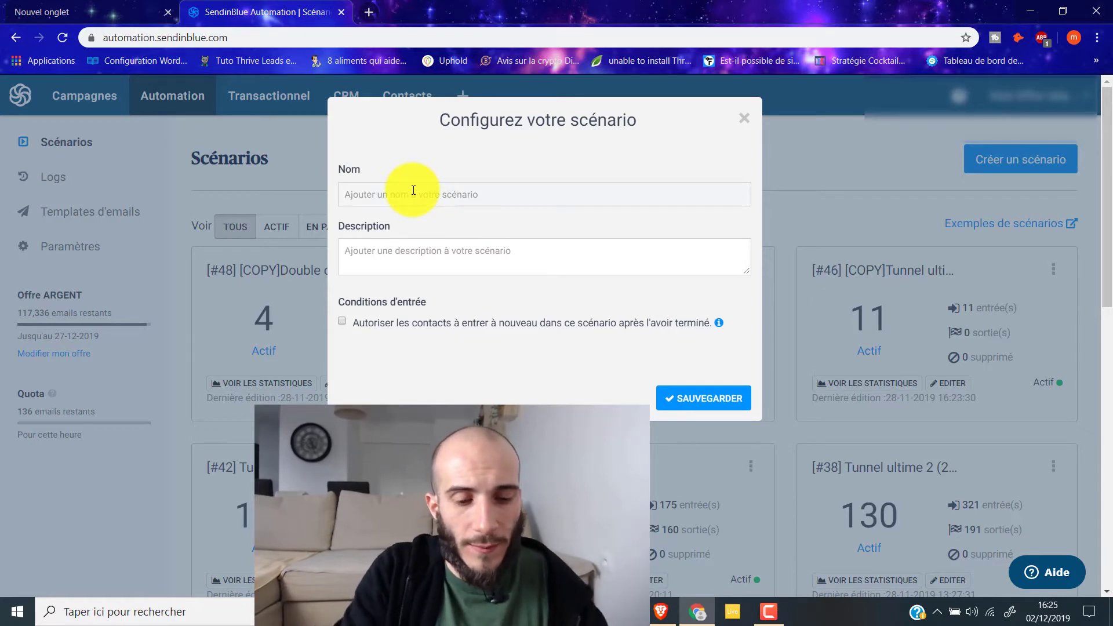
type("tunnel de vente TEST")
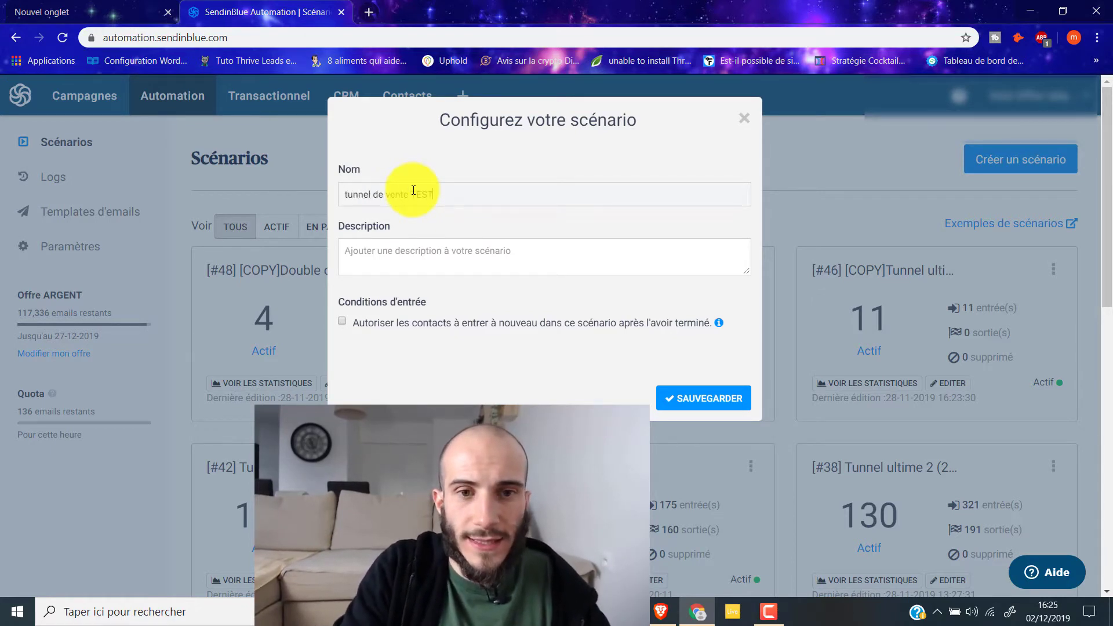
left_click(389, 253)
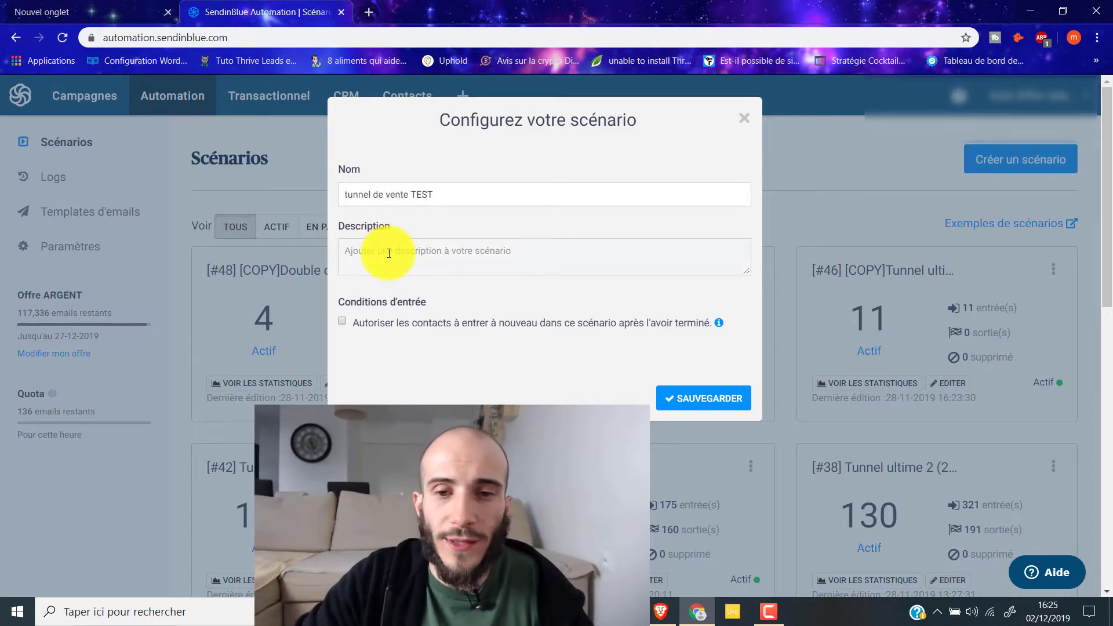
left_click(708, 399)
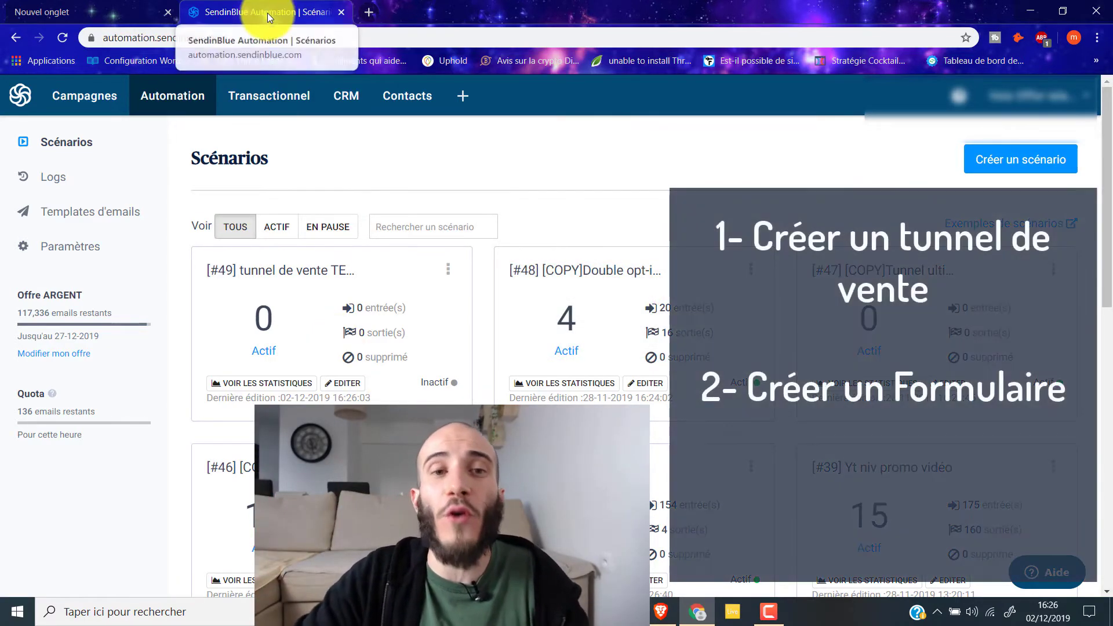
Duplicate the Automation browser tab and open the subscription forms page of Contacts in the copy
right_click(271, 6)
left_click(304, 51)
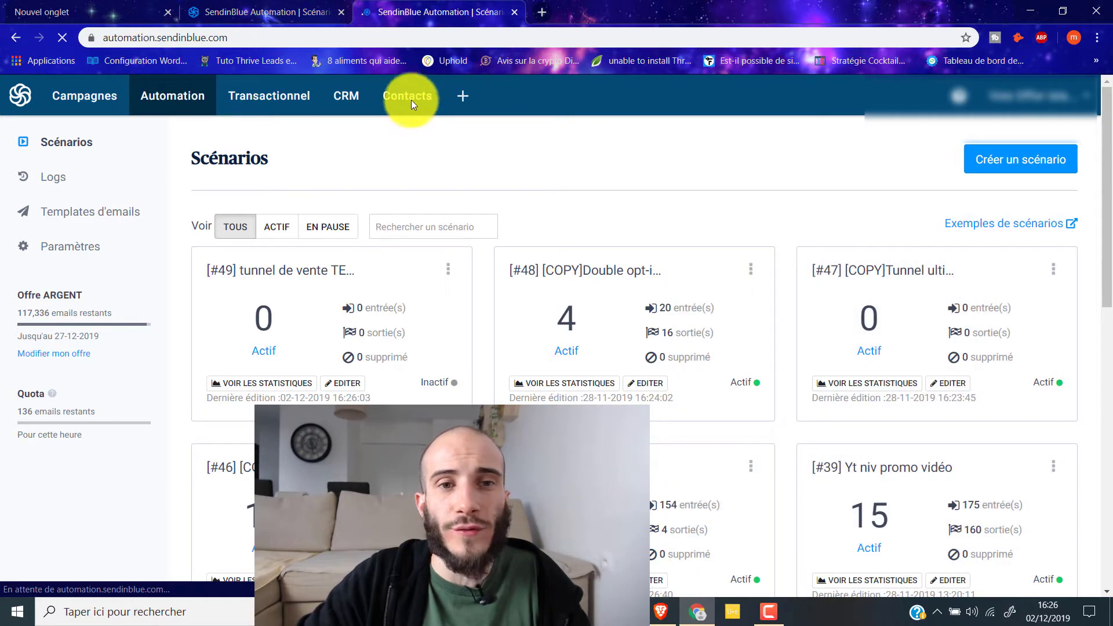
left_click(419, 96)
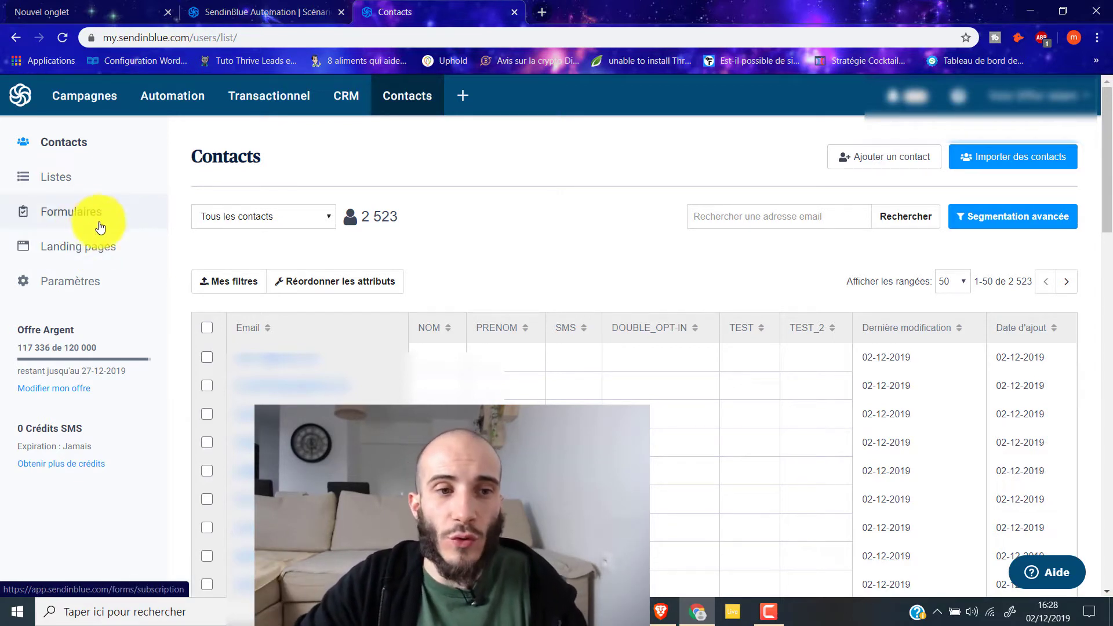
left_click(63, 215)
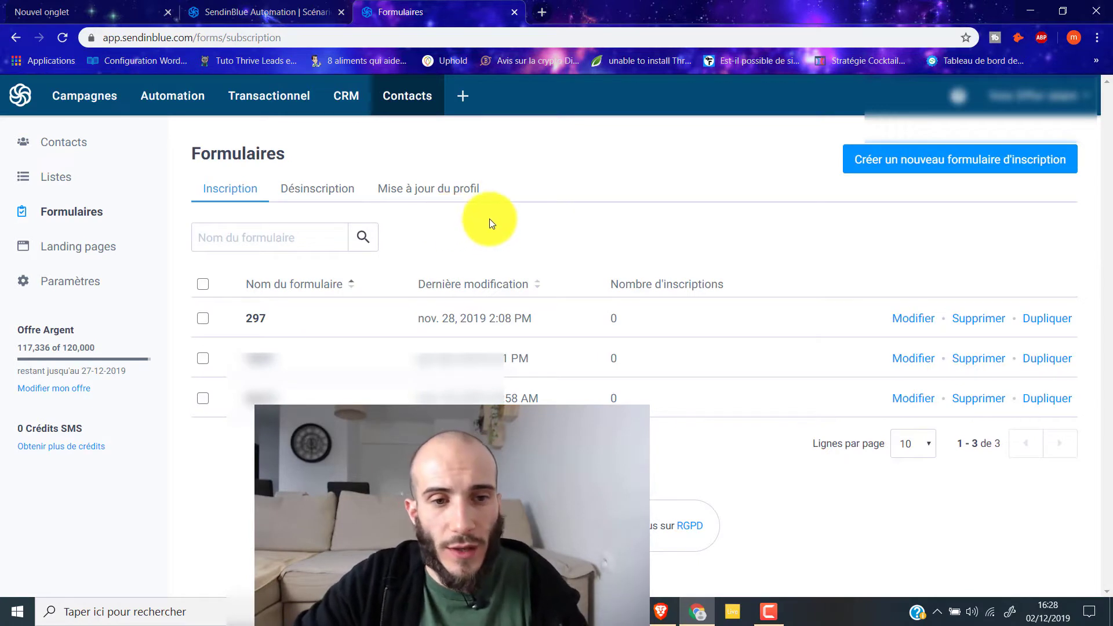
Create a new subscription form named "test formulaire présentation" and proceed to its design
left_click(902, 158)
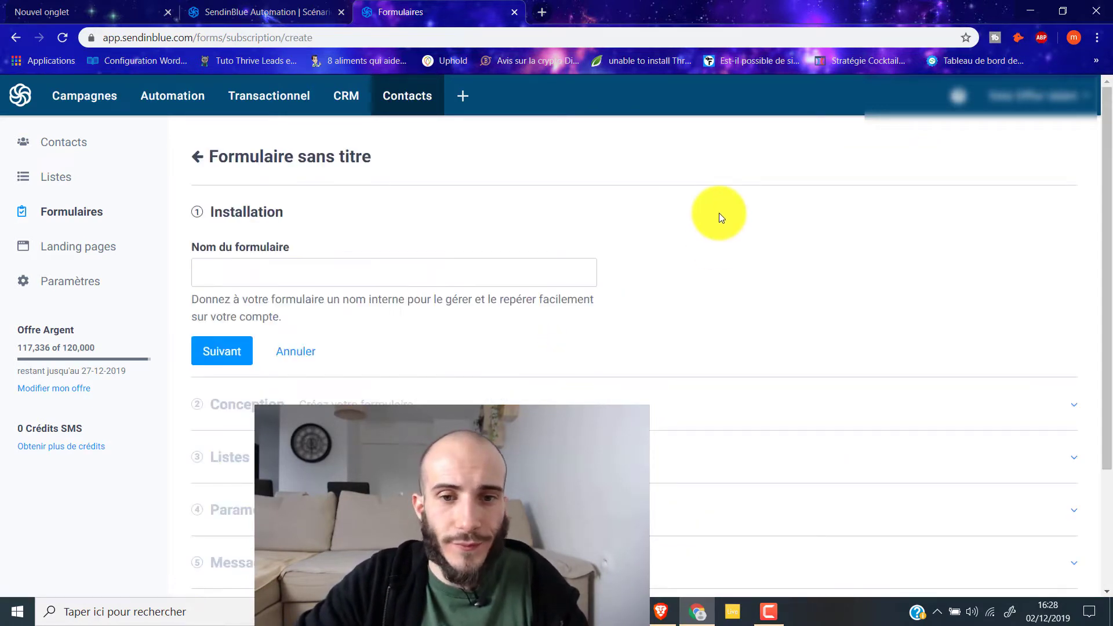
left_click(280, 279)
type("test formul")
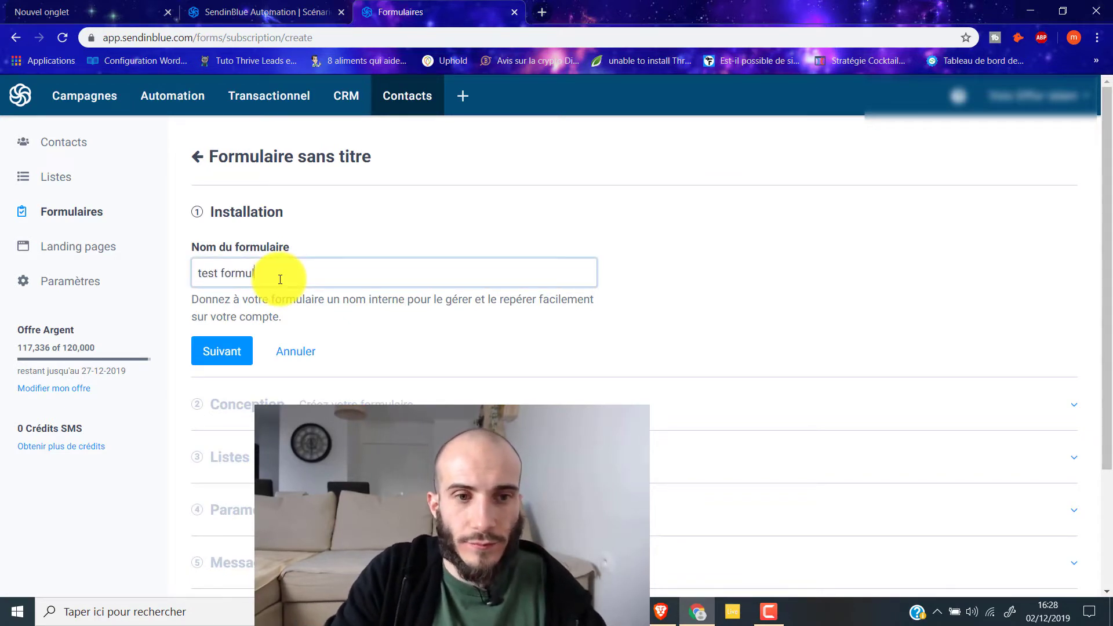
type("aire présentation")
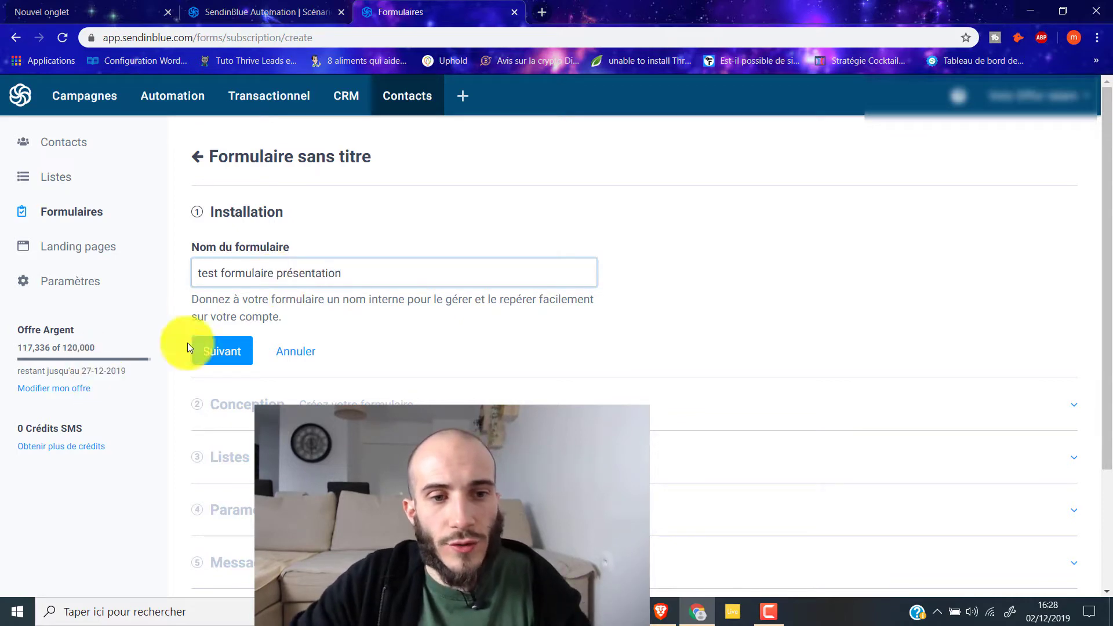
left_click(224, 351)
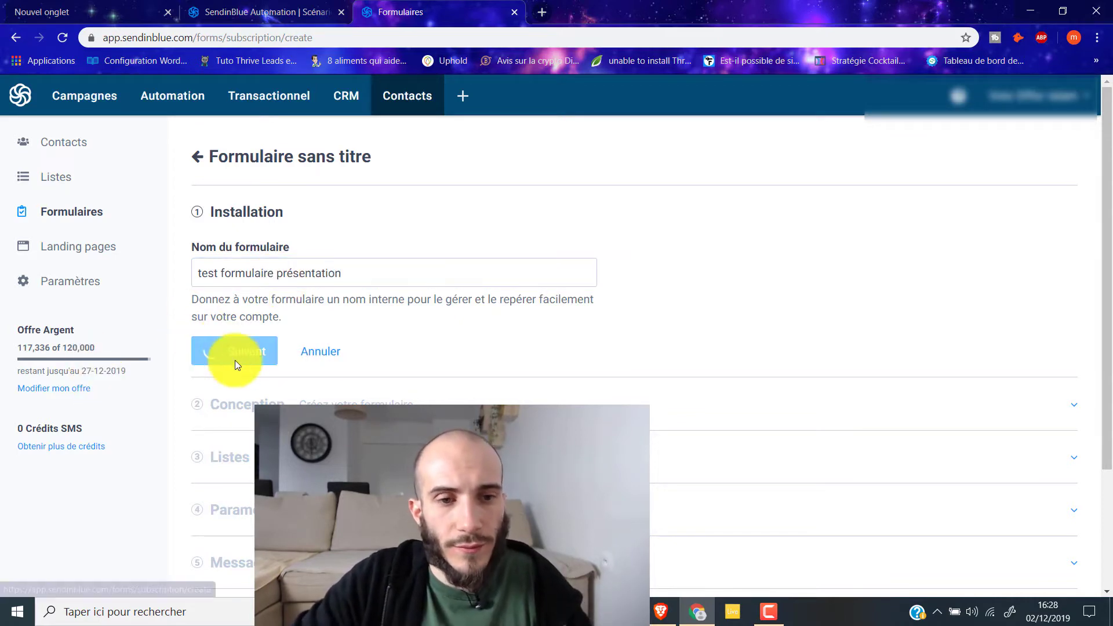
Look over the form's default Newsletter design and accept it to continue to the list selection
scroll(427, 330, "down", 6)
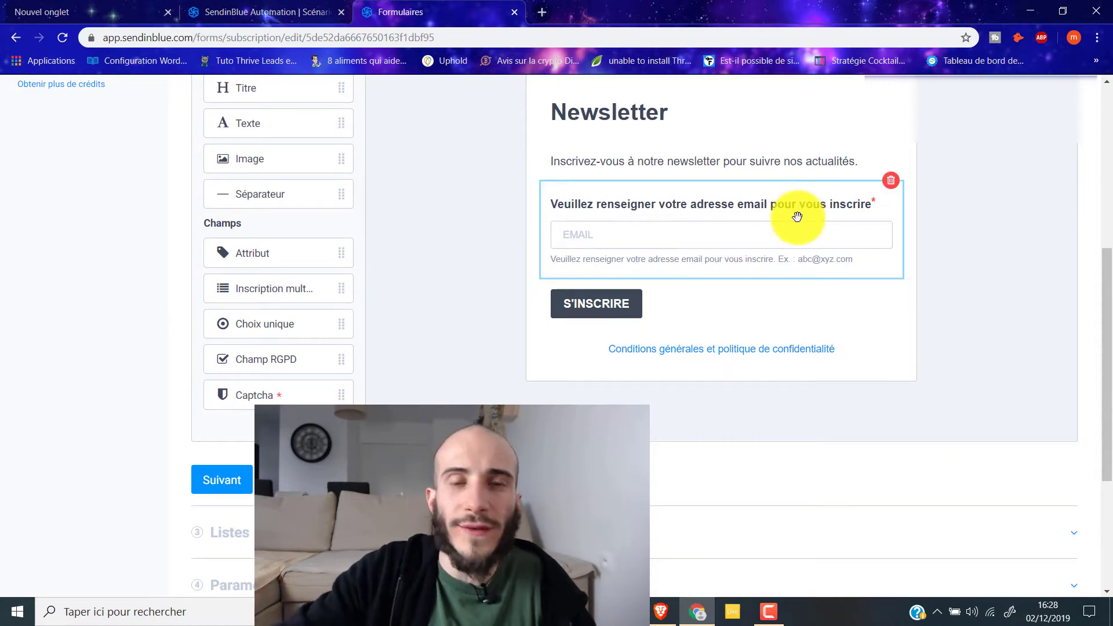
scroll(600, 347, "up", 5)
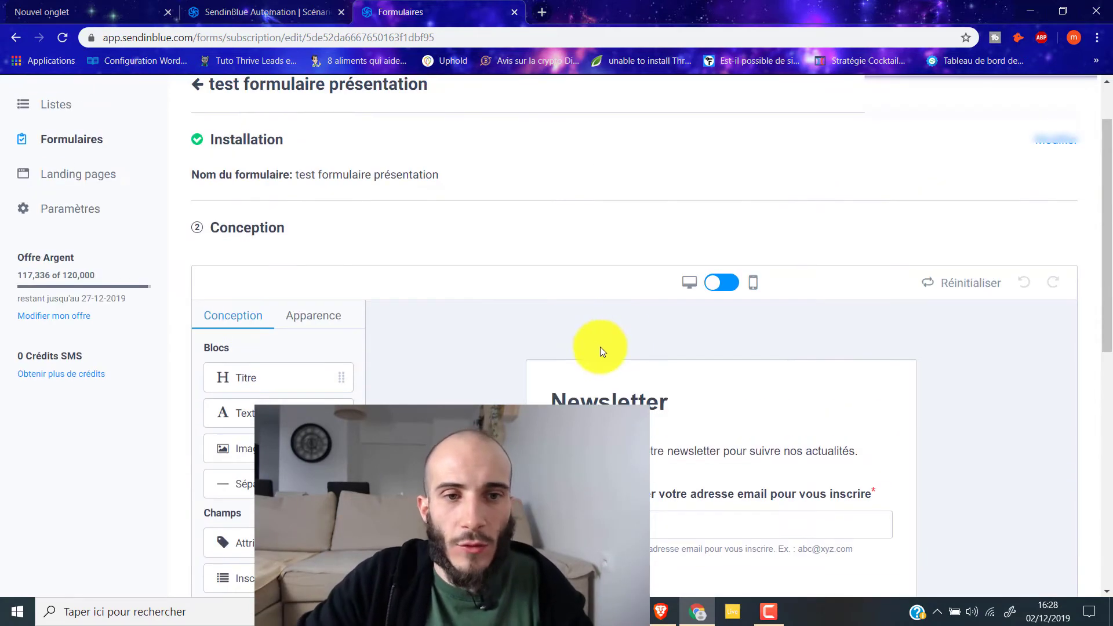
scroll(526, 199, "down", 9)
left_click(200, 255)
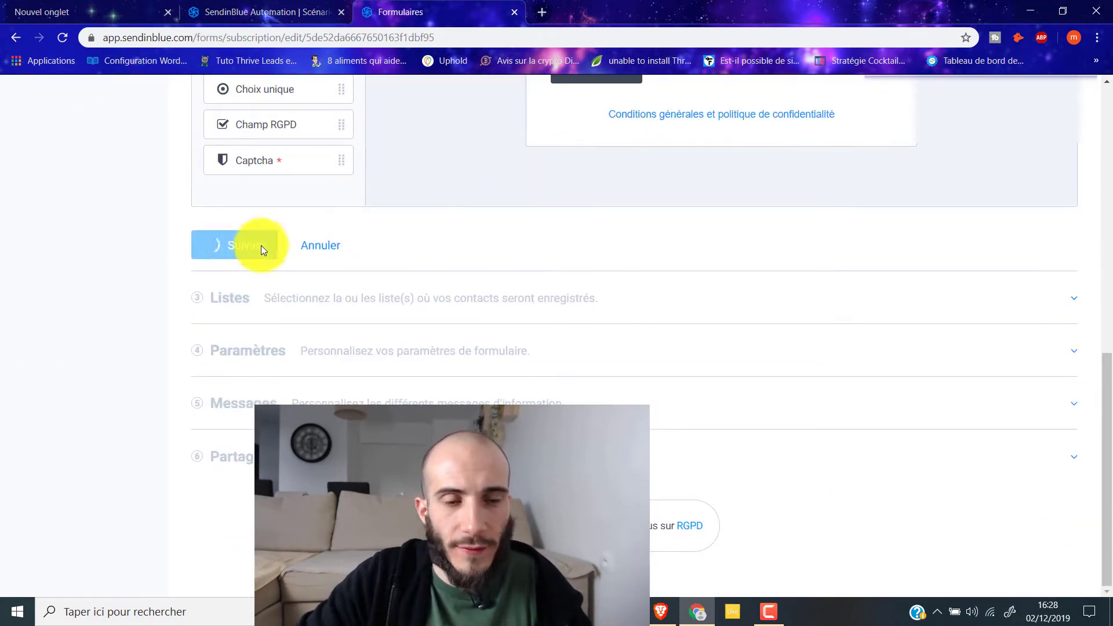
Assign the form to the list "Ma première liste CRM" in the CRM Folder and continue to its settings
scroll(303, 241, "down", 4)
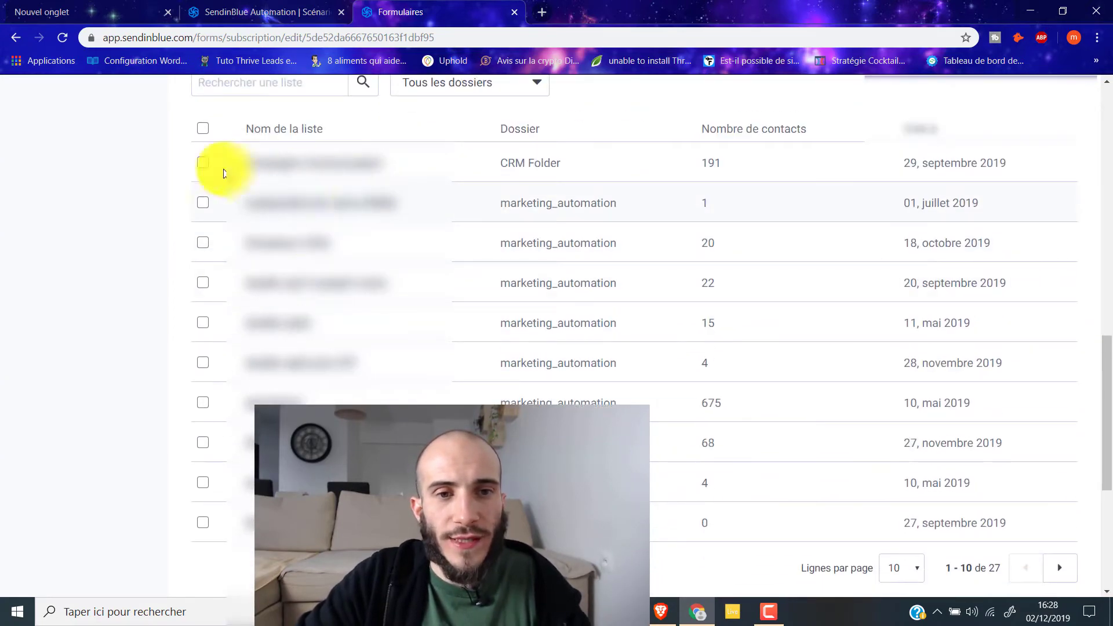
scroll(214, 186, "up", 3)
scroll(231, 211, "down", 7)
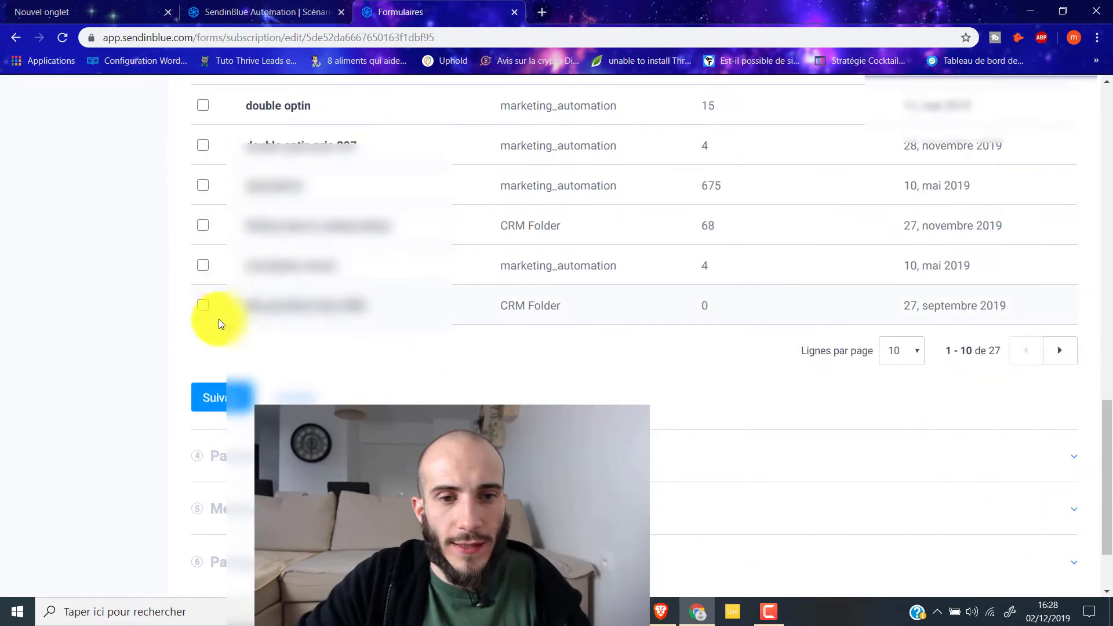
left_click(203, 306)
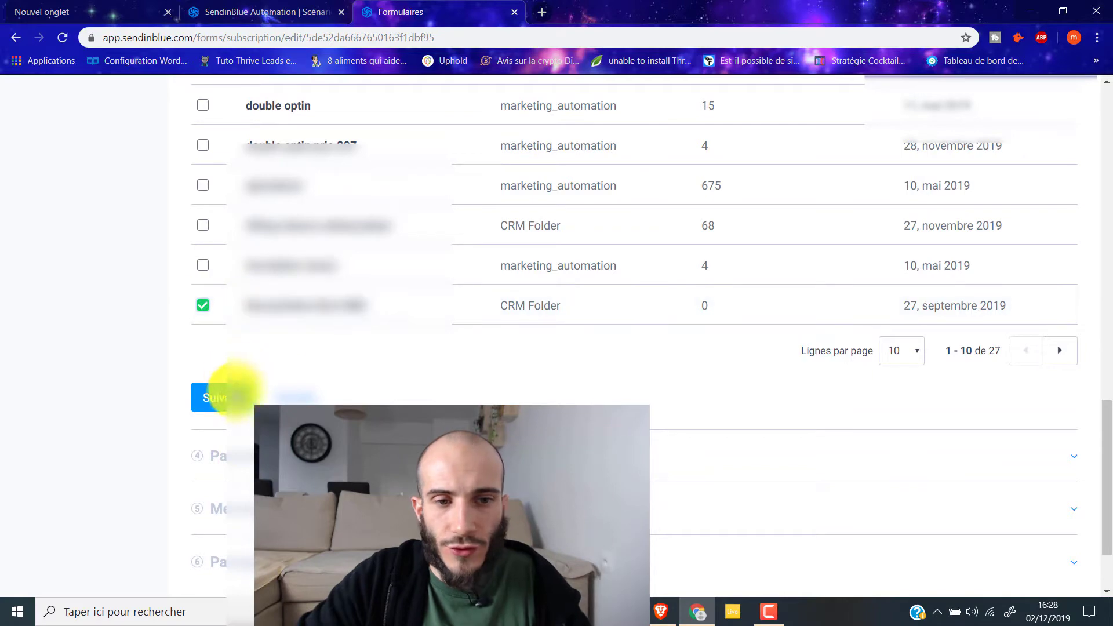
left_click(229, 394)
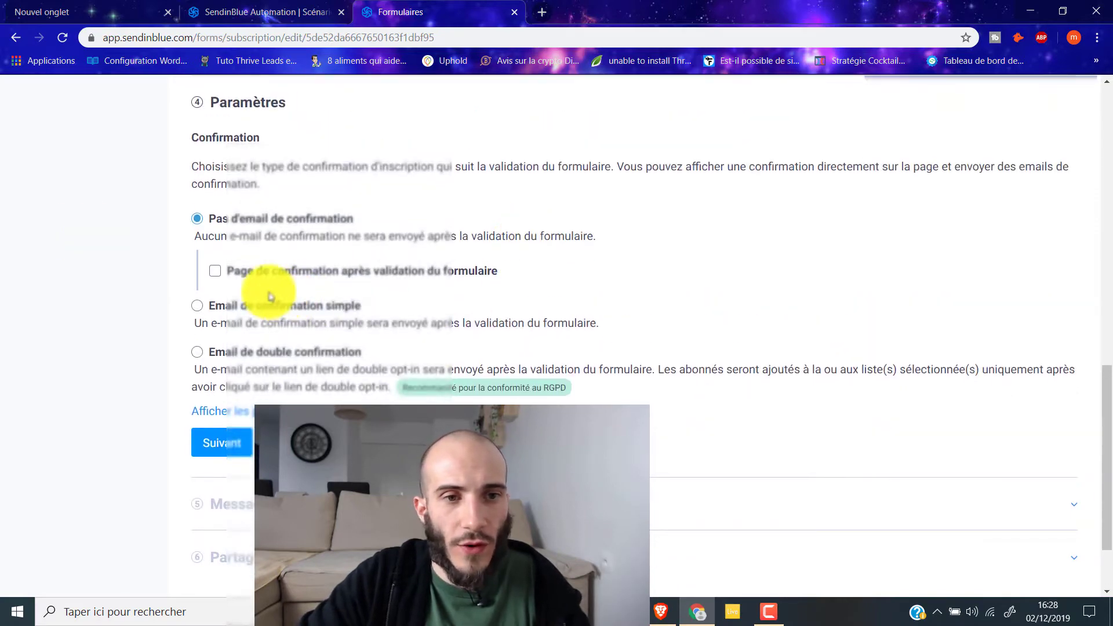
Reopen the form's list selection, look at the fields for creating a list, and return to the settings with the chosen list
scroll(329, 333, "up", 9)
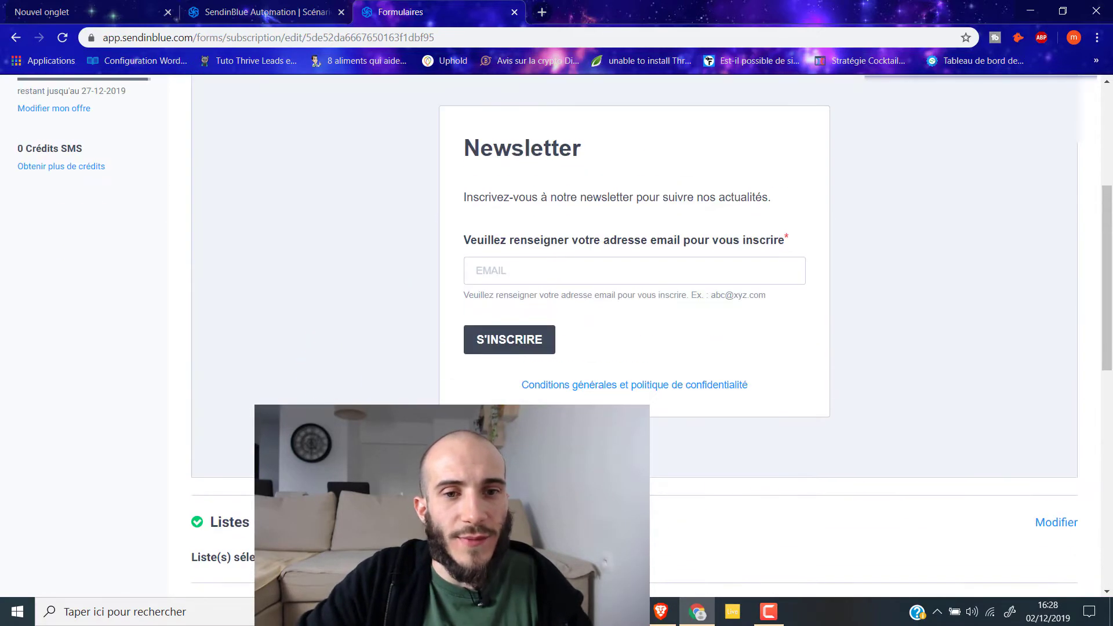
scroll(635, 290, "down", 4)
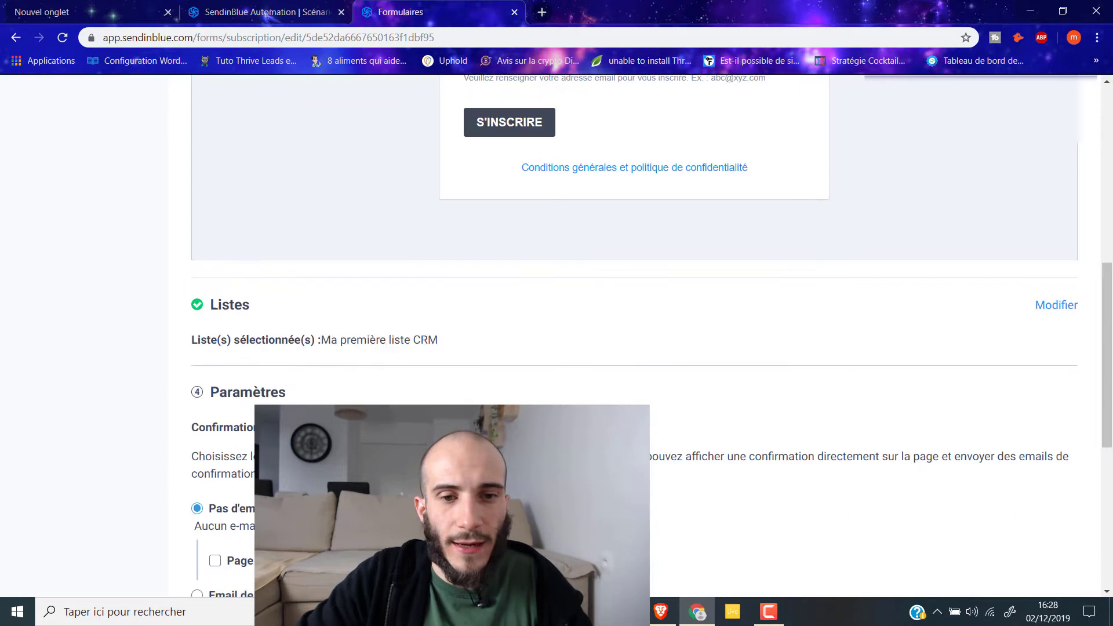
left_click(1070, 313)
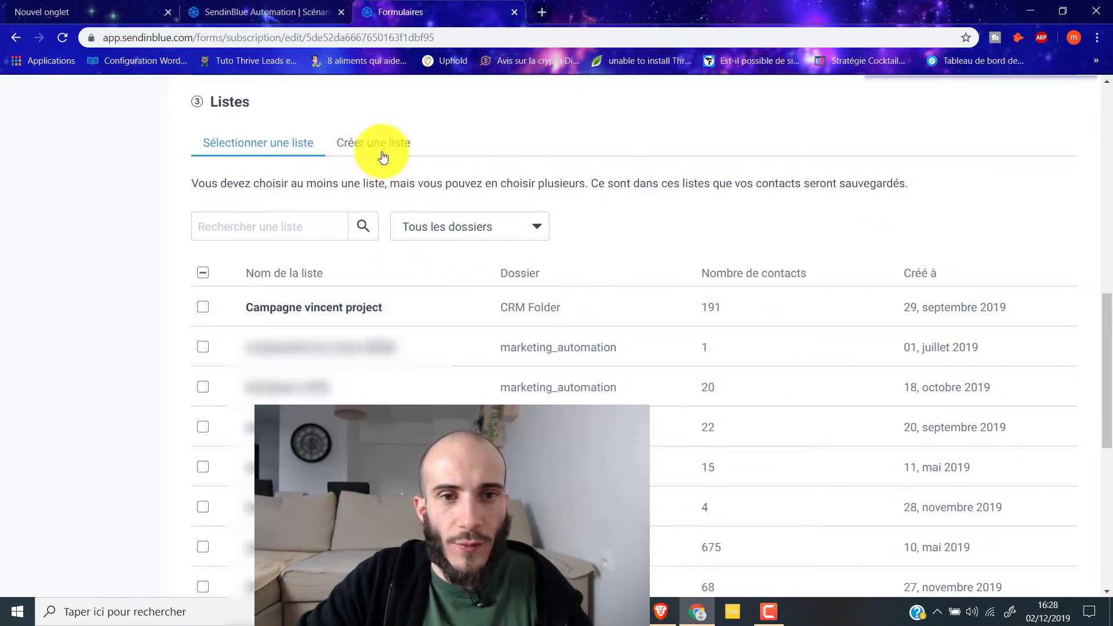
left_click(396, 151)
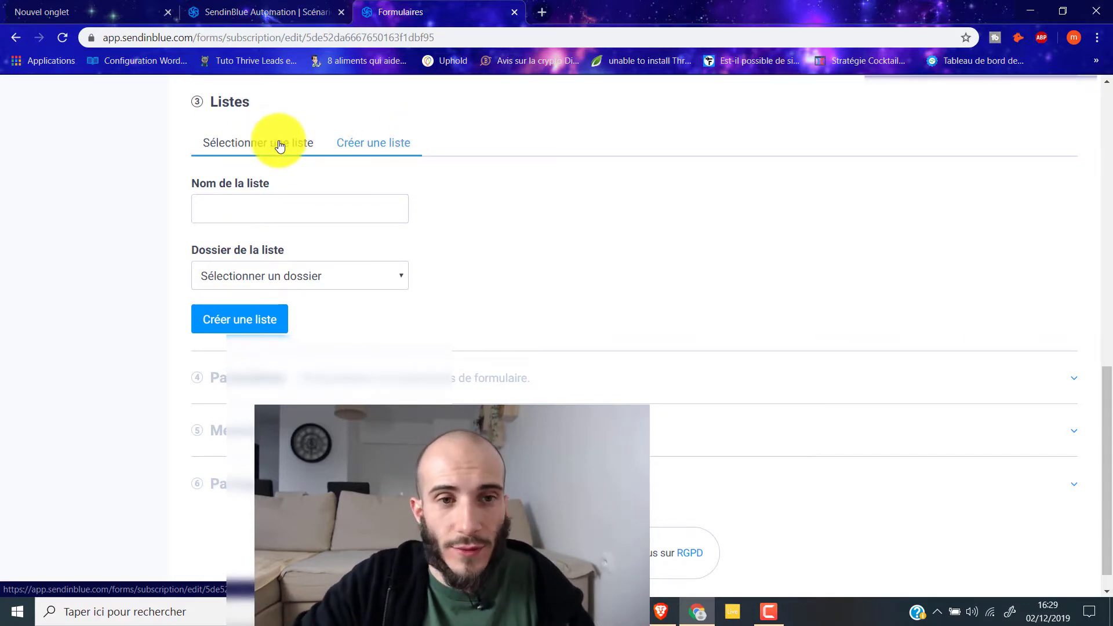
left_click(248, 149)
scroll(255, 197, "down", 8)
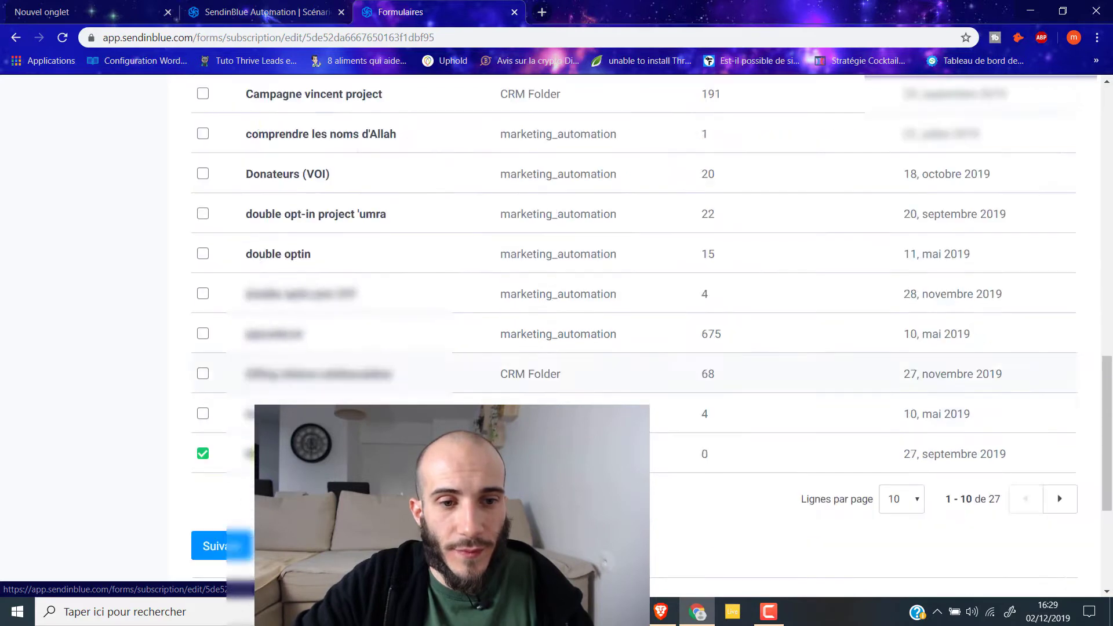
left_click(225, 289)
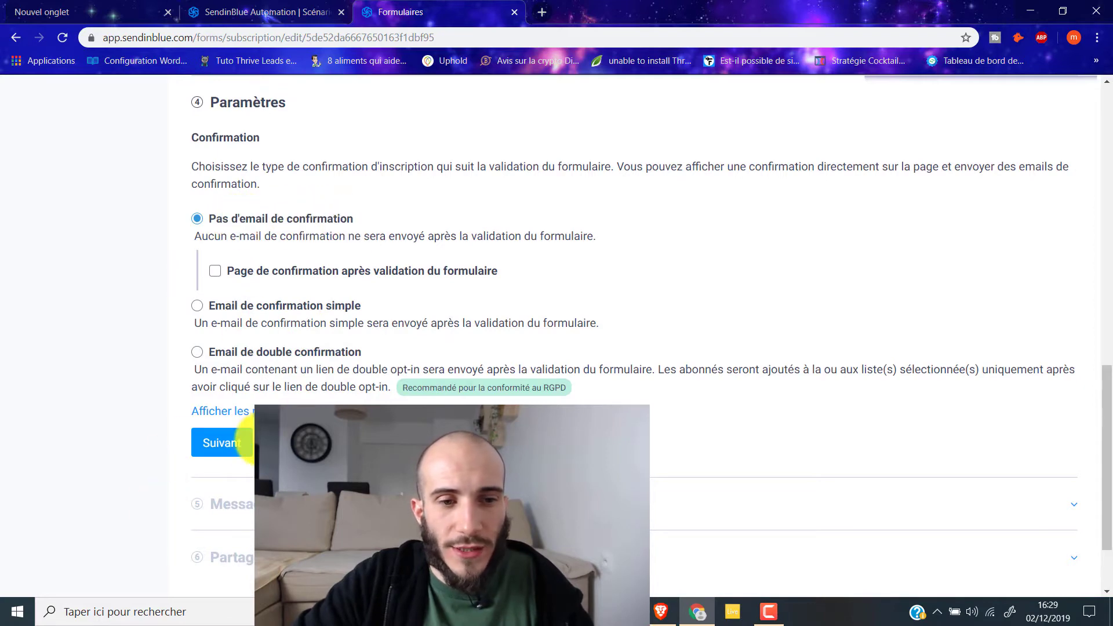
Accept "Pas d'email de confirmation" and the default form messages to reach the sharing options
left_click(217, 444)
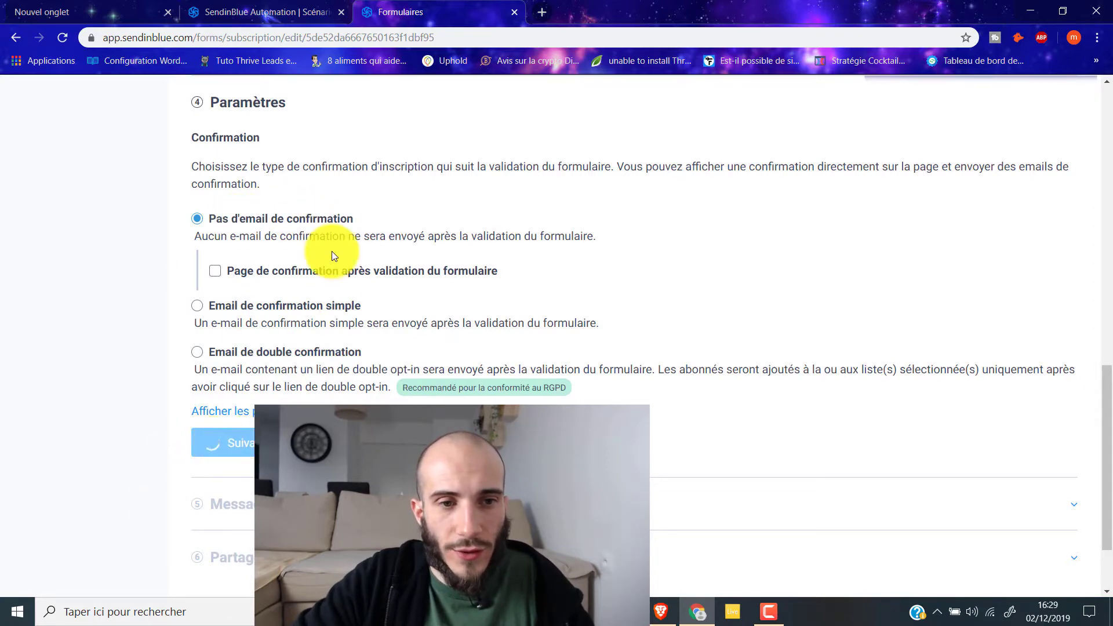
scroll(251, 326, "up", 2)
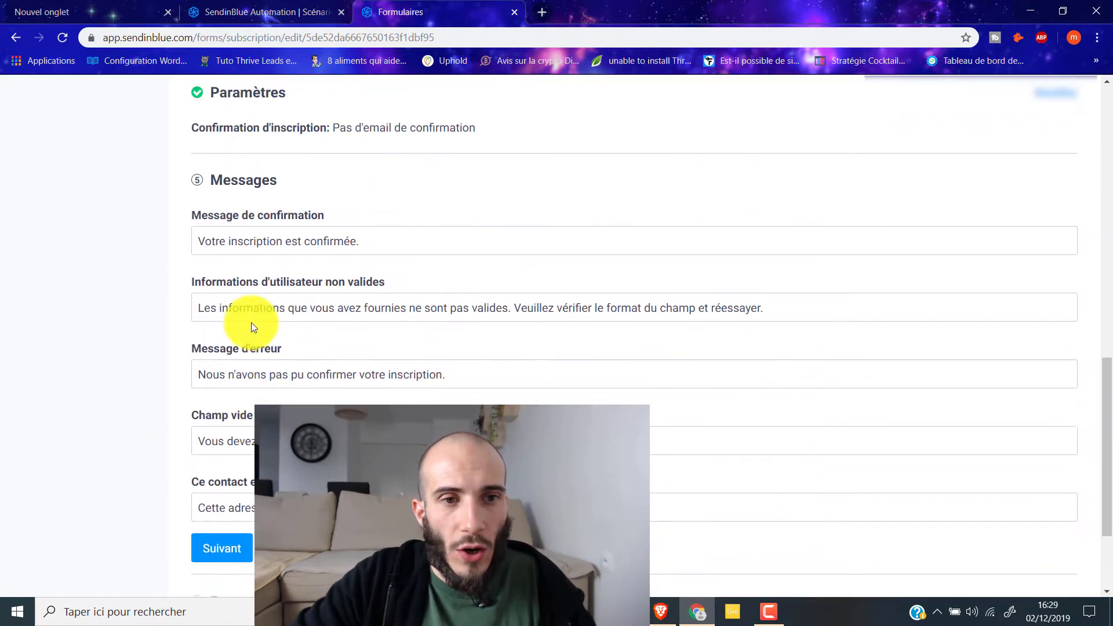
scroll(253, 296, "down", 2)
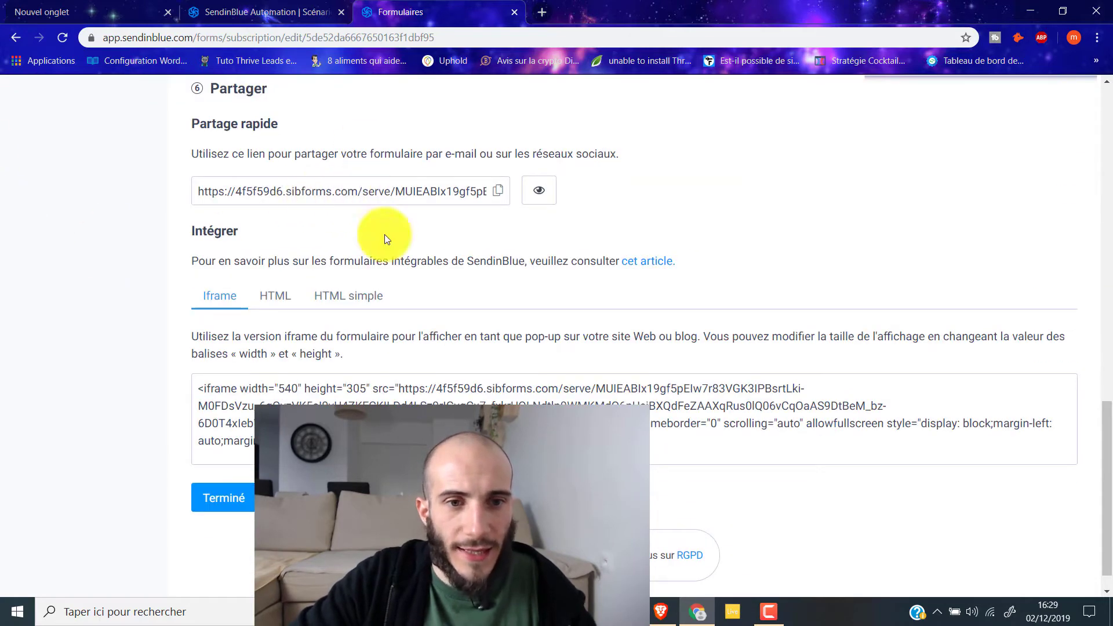
Copy the form's quick-share link and open it in a new browser tab to view the published form
left_click(382, 190)
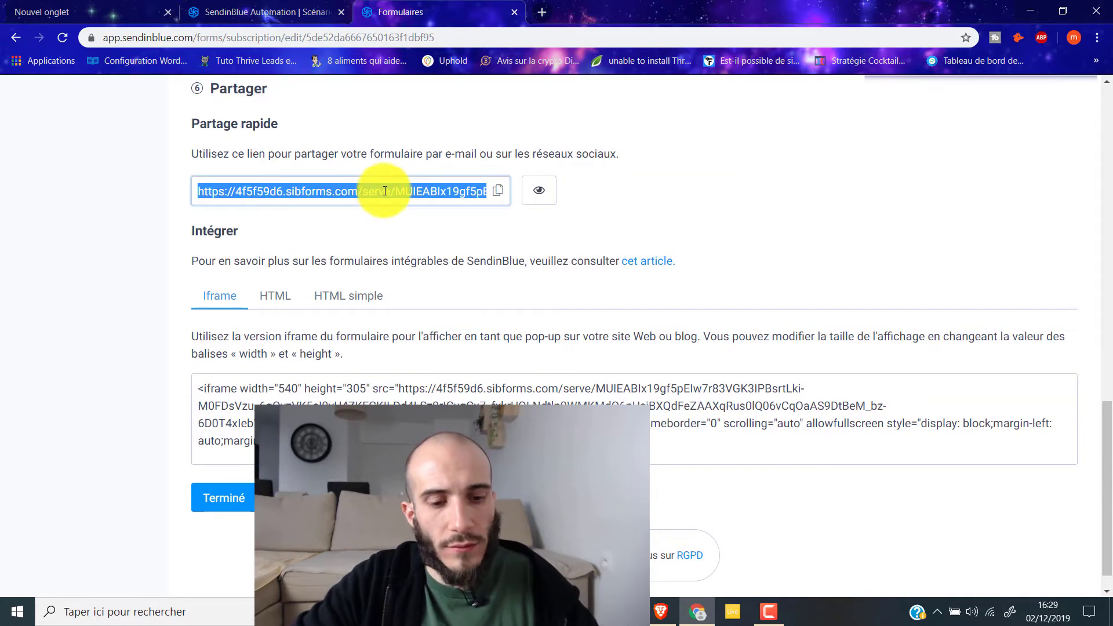
key("ctrl+c")
key("ctrl+t")
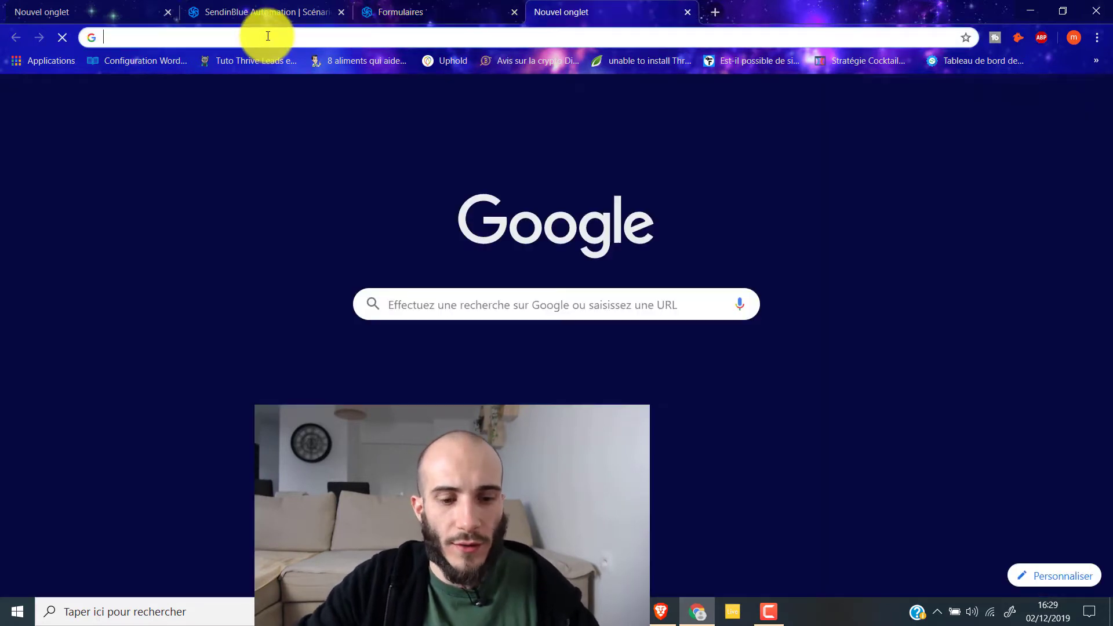
key("ctrl+v")
key("Return")
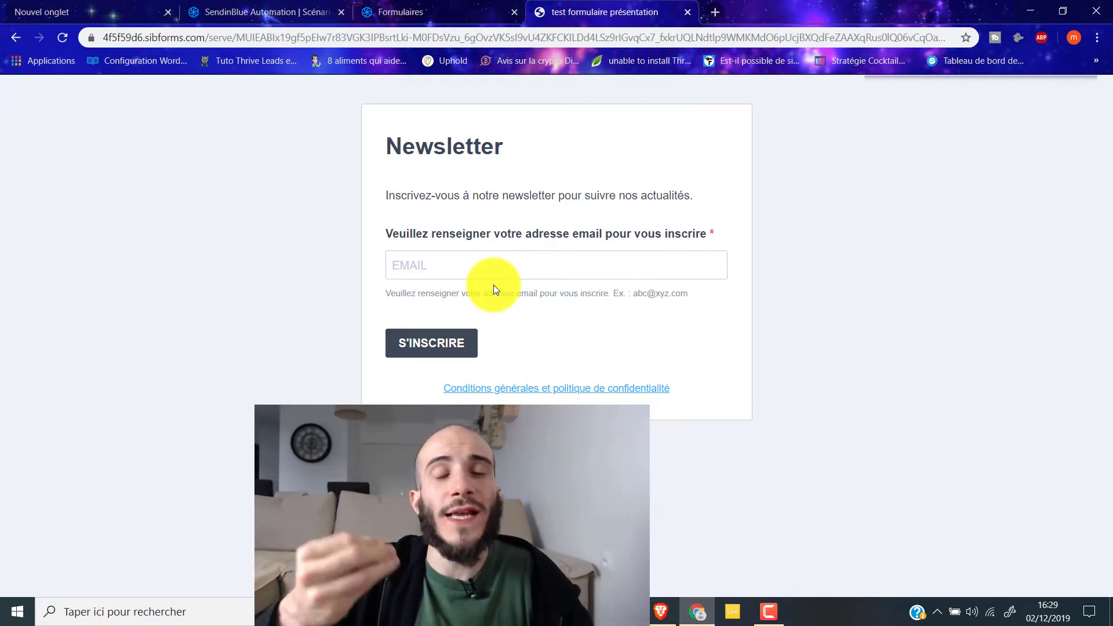
Return from the published form to its sharing options and finish the form's configuration
left_click(469, 267)
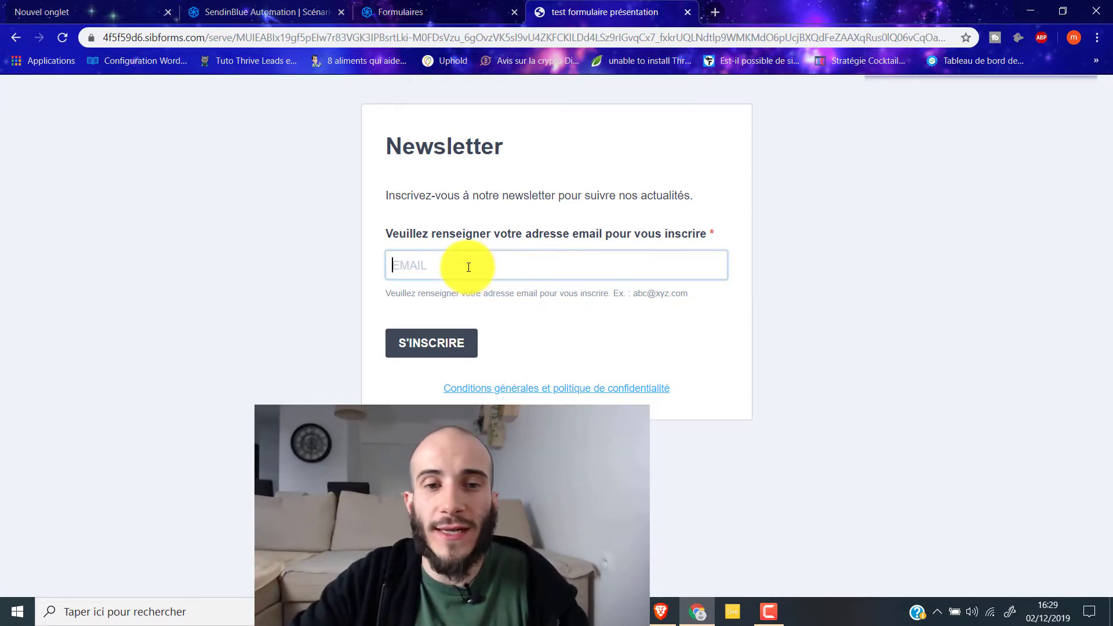
left_click(421, 7)
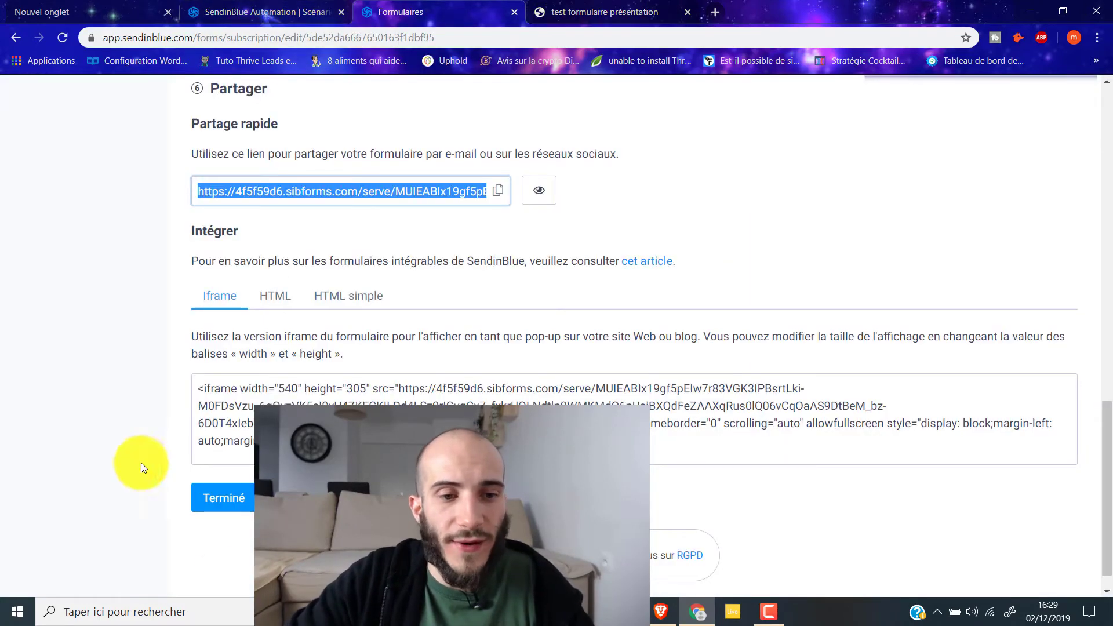
left_click(224, 495)
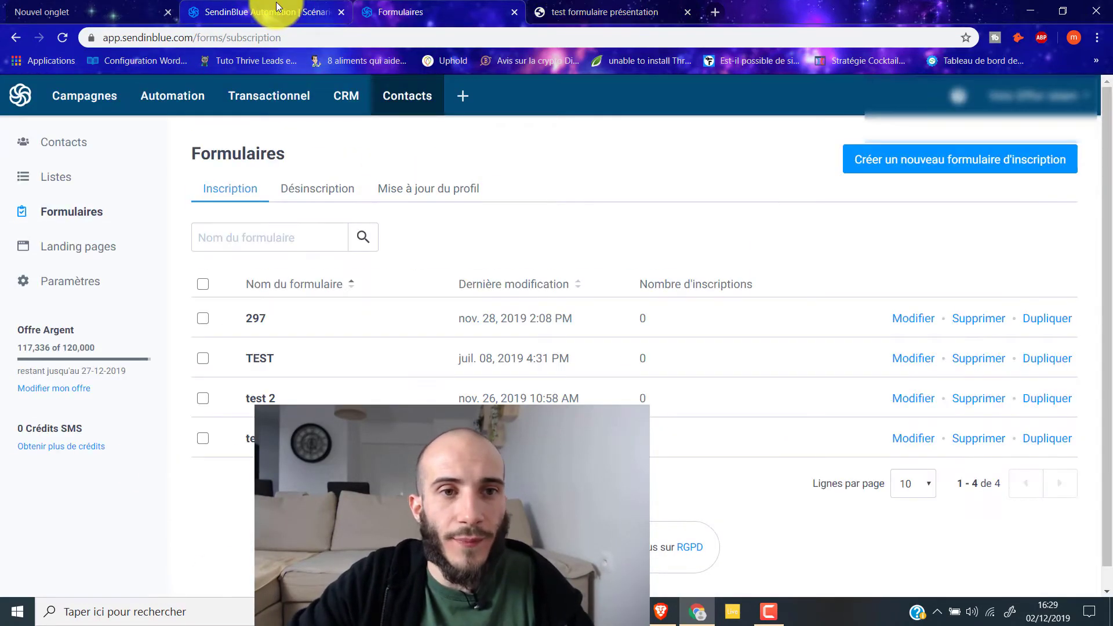
Edit the scenario "tunnel de vente TEST" and add the entry point "Un contact soumet un formulaire" for the form "test formulaire présentation"
left_click(276, 5)
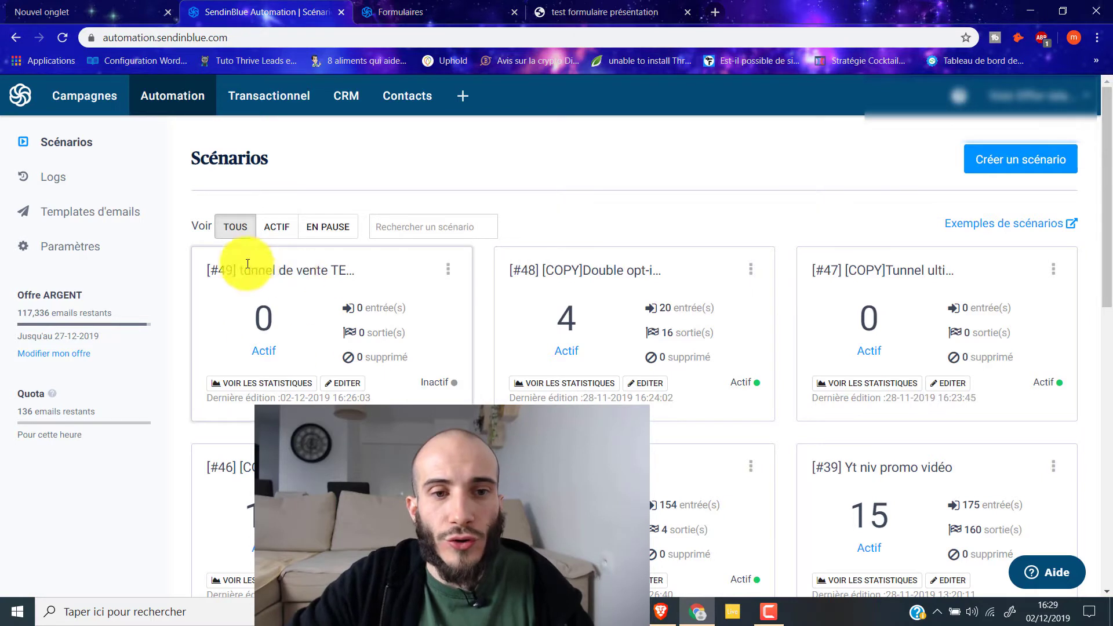
left_click(347, 385)
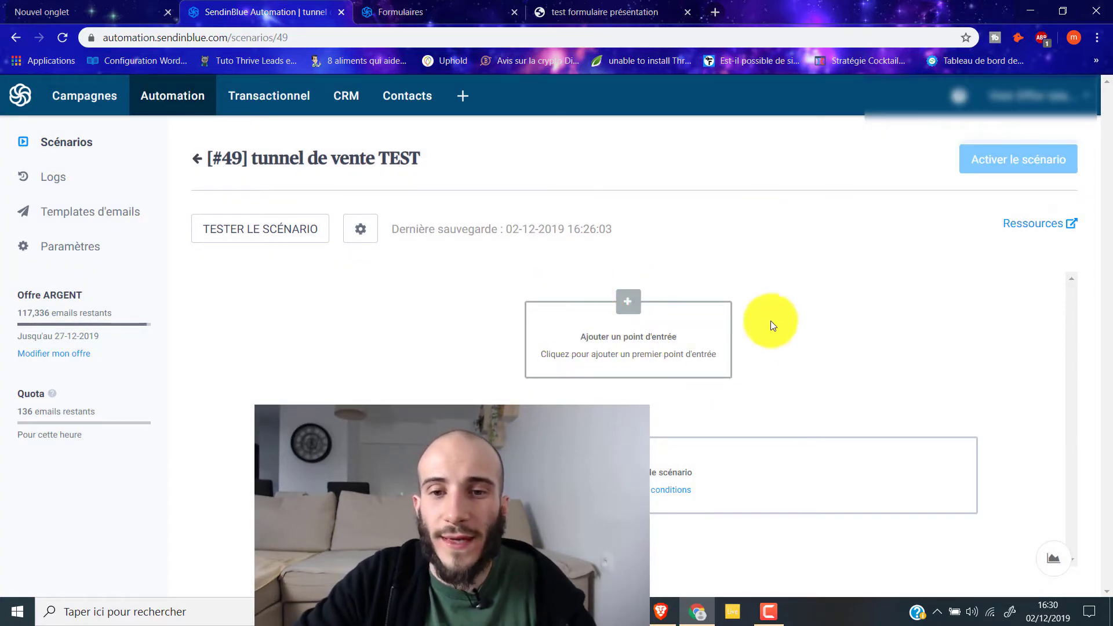
left_click(632, 298)
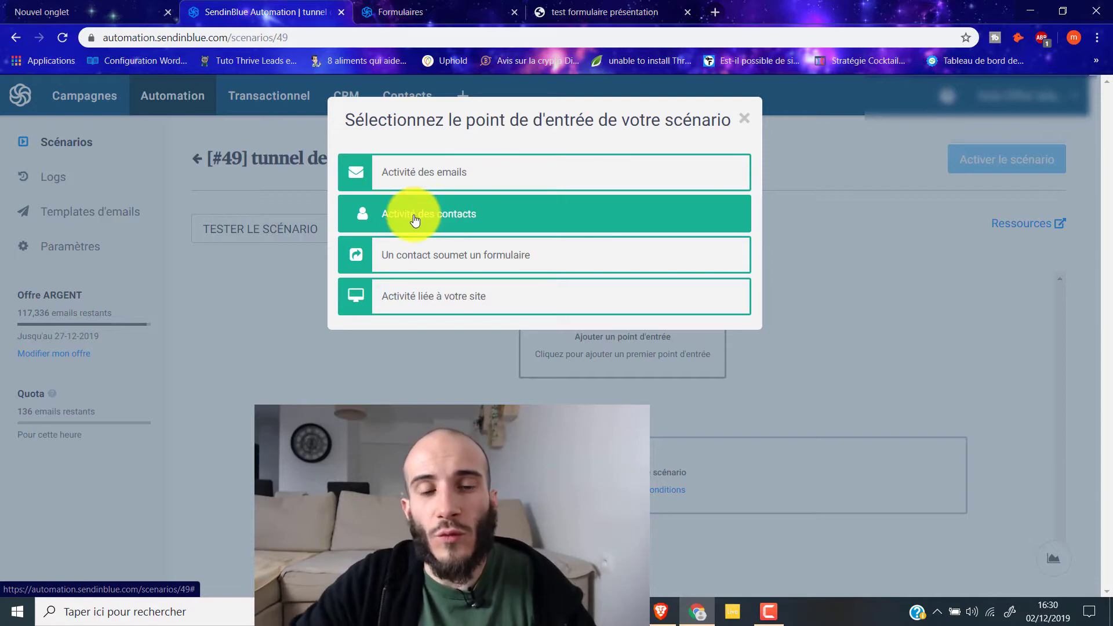
left_click(406, 259)
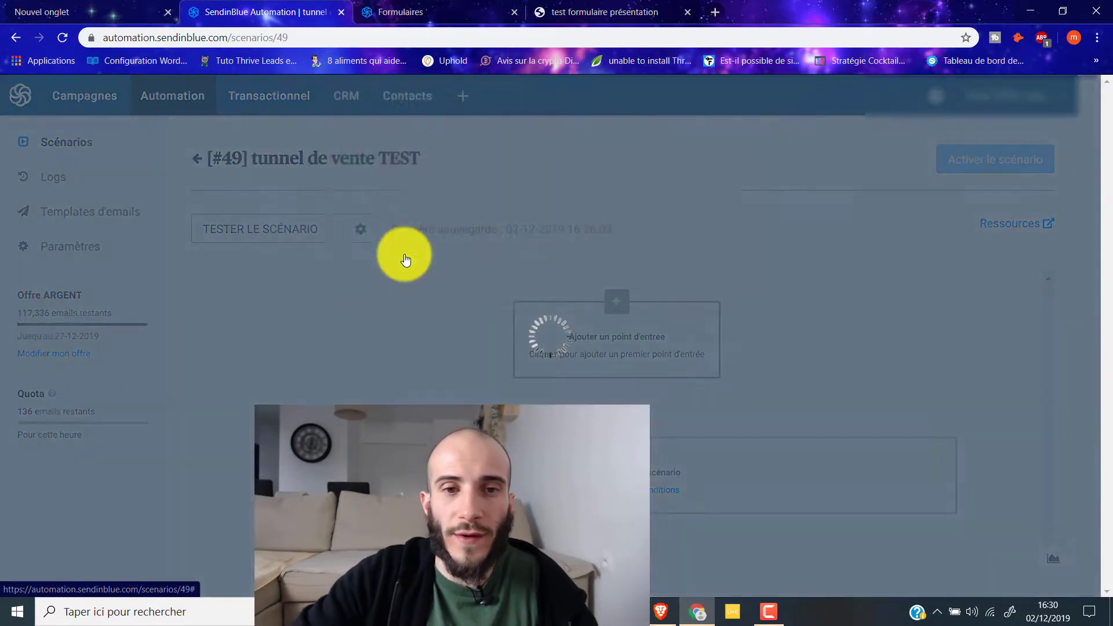
left_click(438, 230)
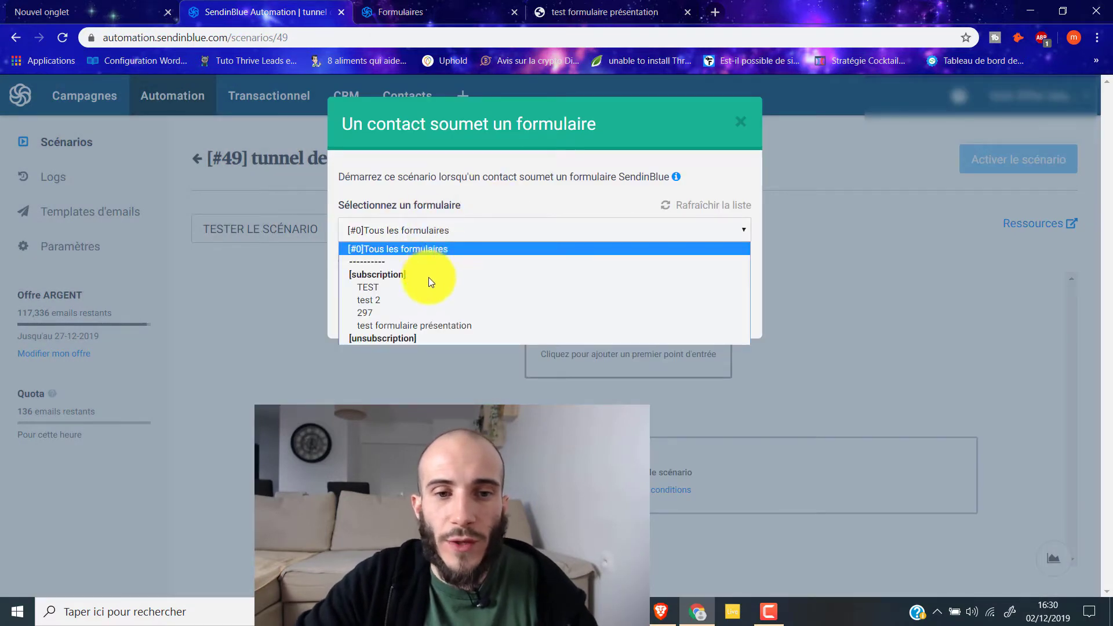
left_click(409, 326)
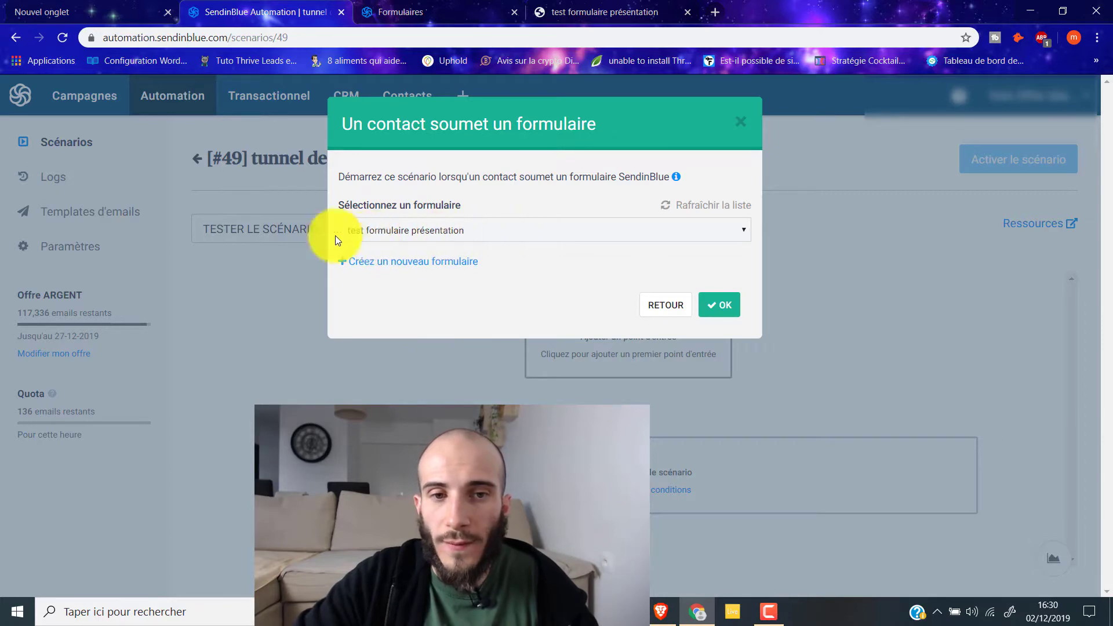
left_click(720, 305)
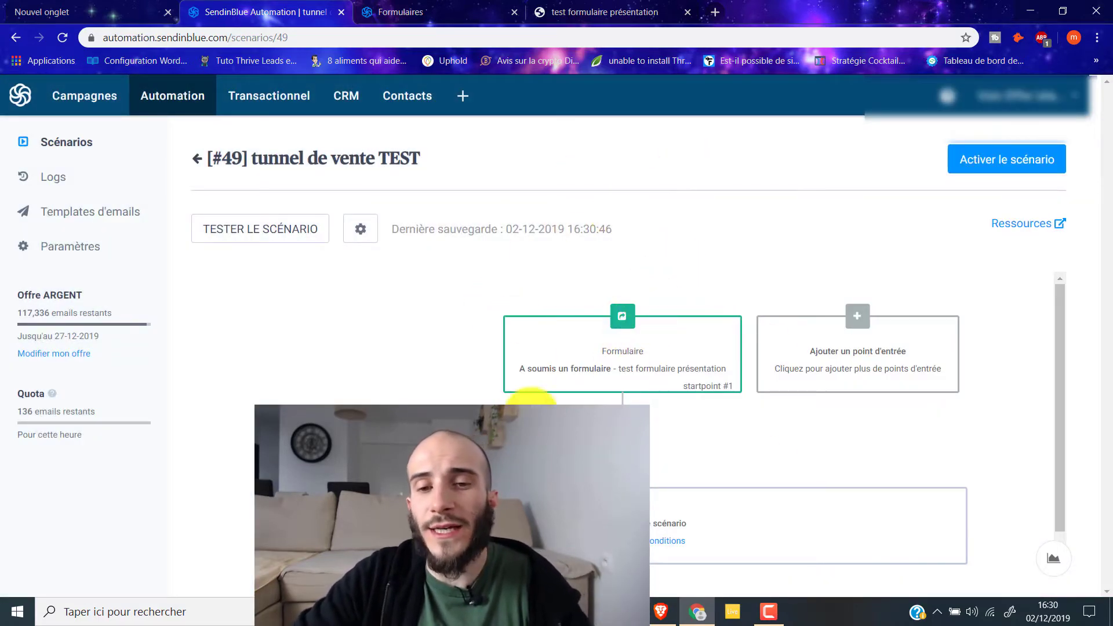
Revisit the published form, and examine the actions and conditions available for a new step after the scenario's form entry point
left_click(603, 10)
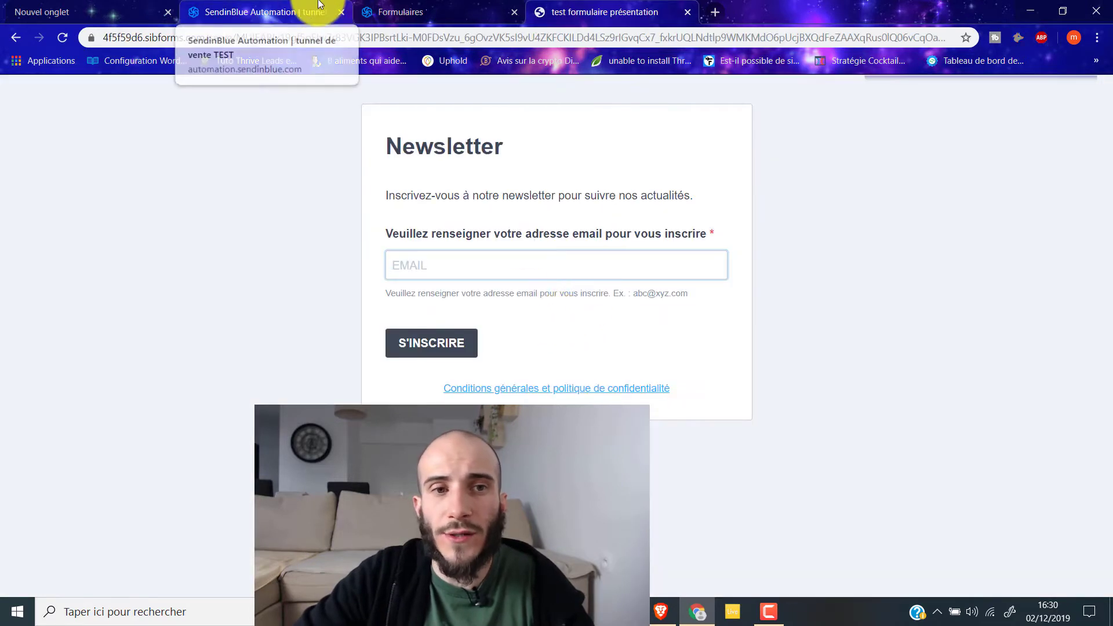
left_click(302, 12)
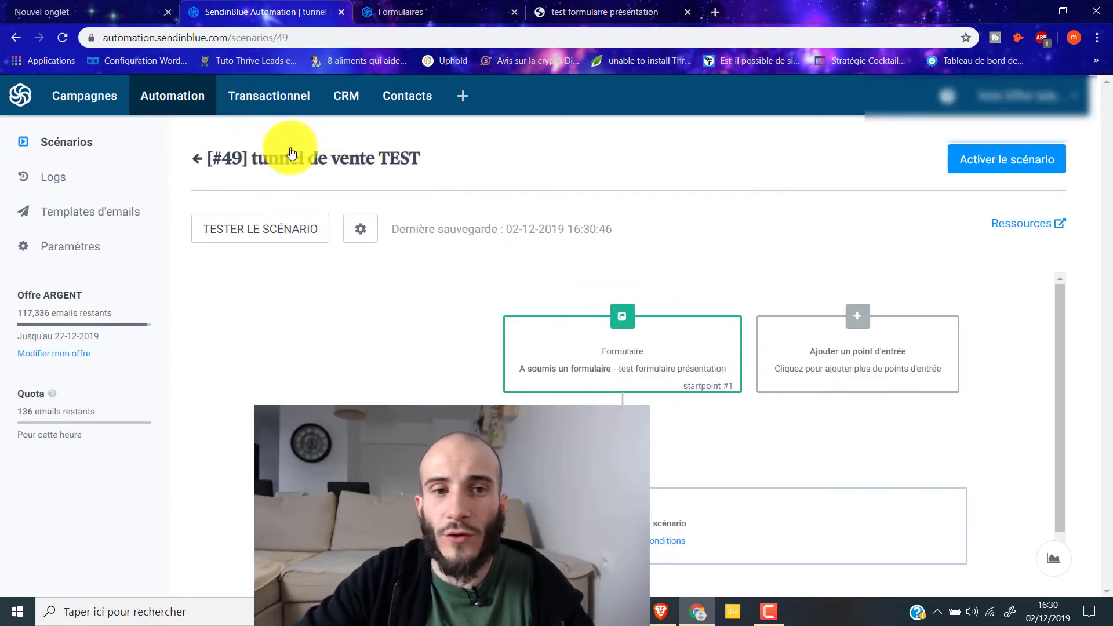
scroll(670, 301, "down", 1)
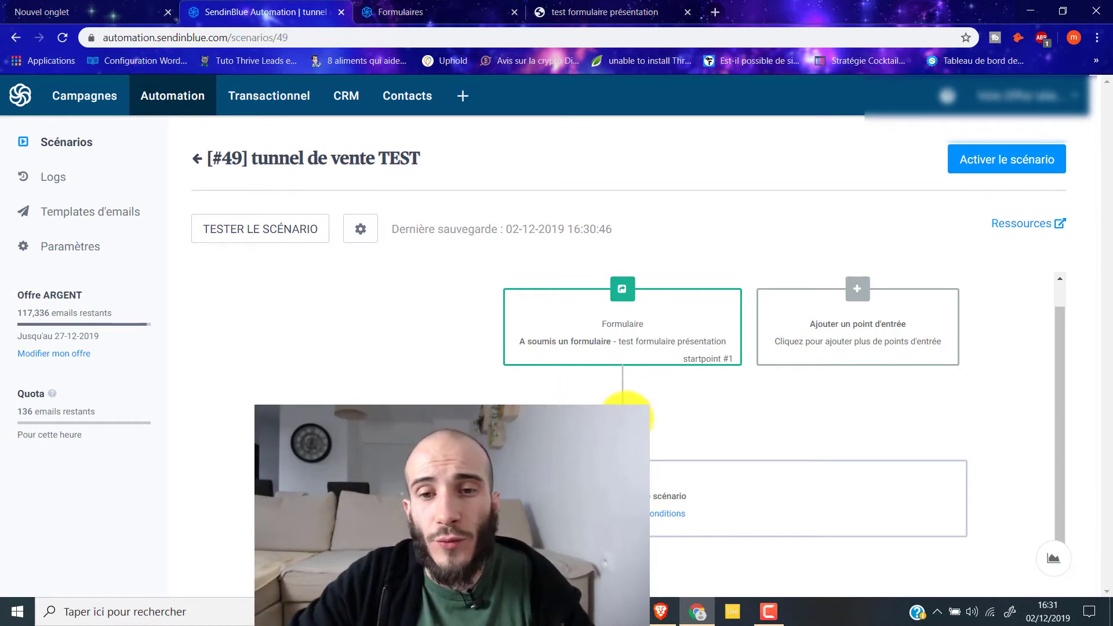
left_click(626, 415)
scroll(522, 174, "down", 1)
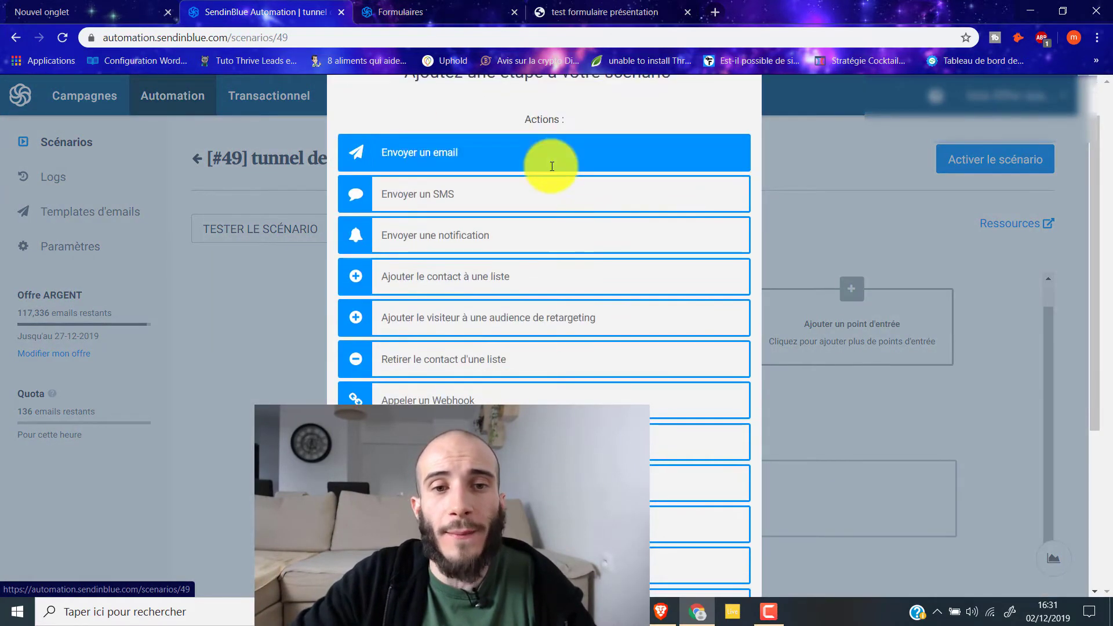
scroll(493, 221, "up", 1)
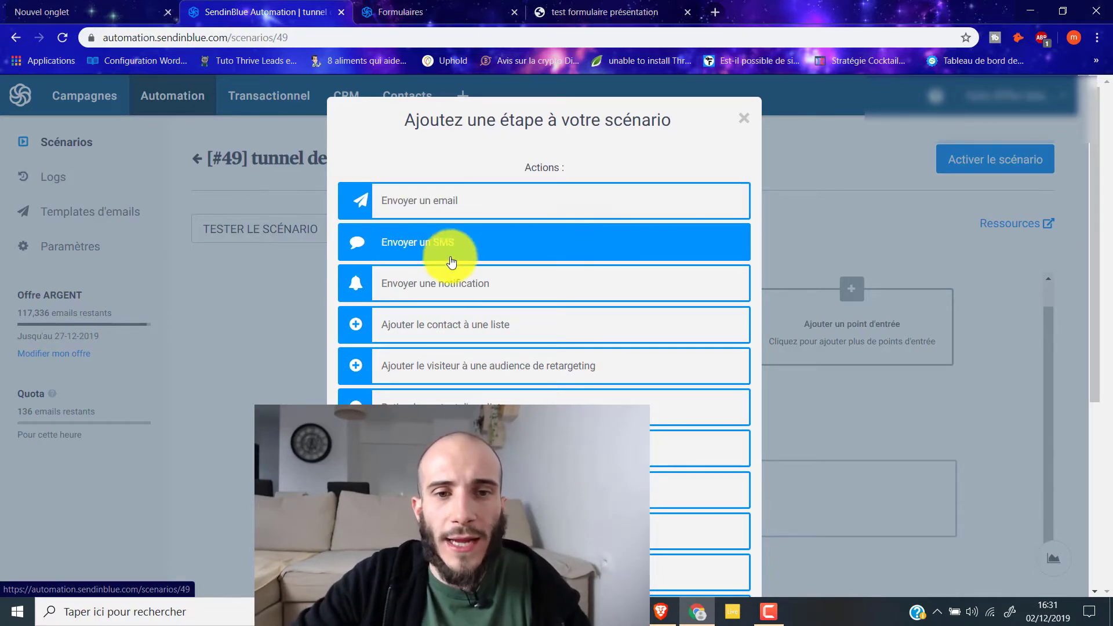
scroll(462, 295, "down", 2)
scroll(462, 313, "down", 1)
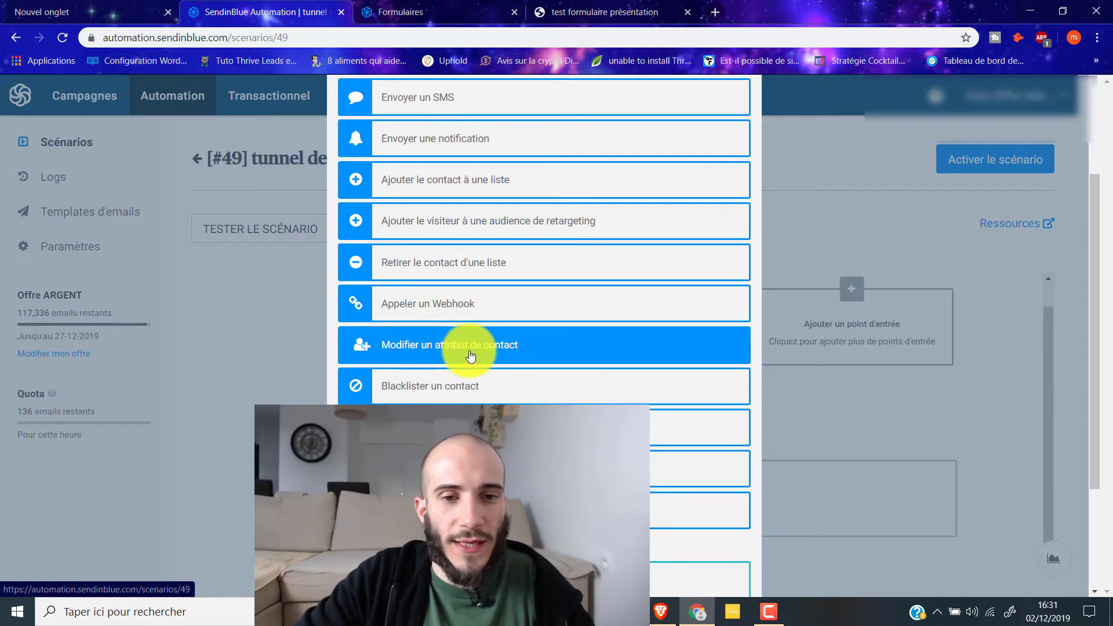
scroll(475, 352, "down", 2)
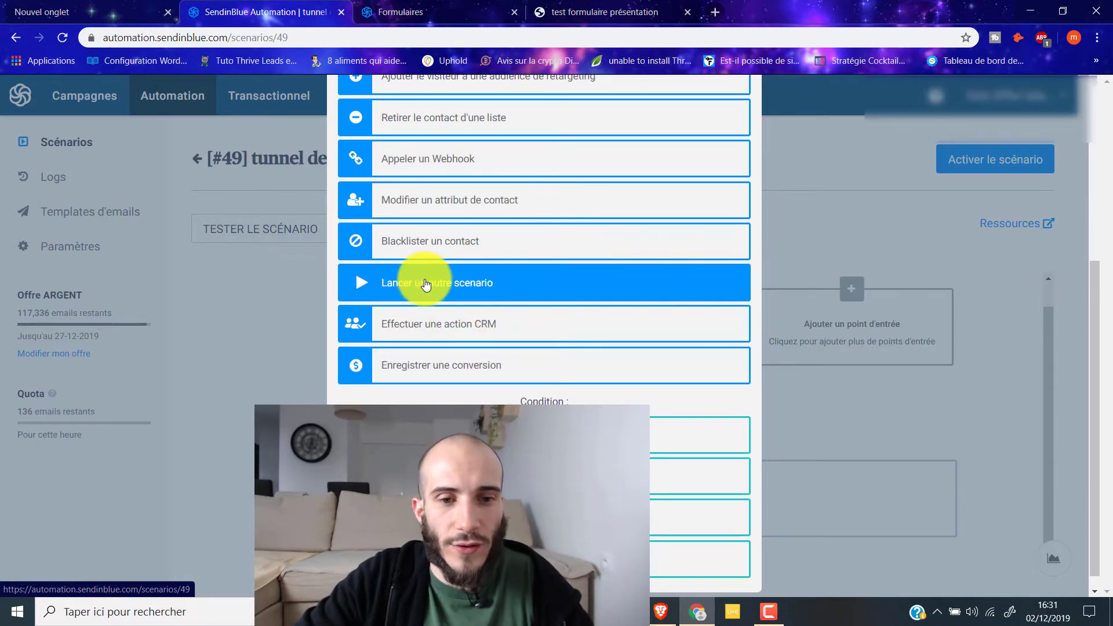
scroll(426, 284, "down", 1)
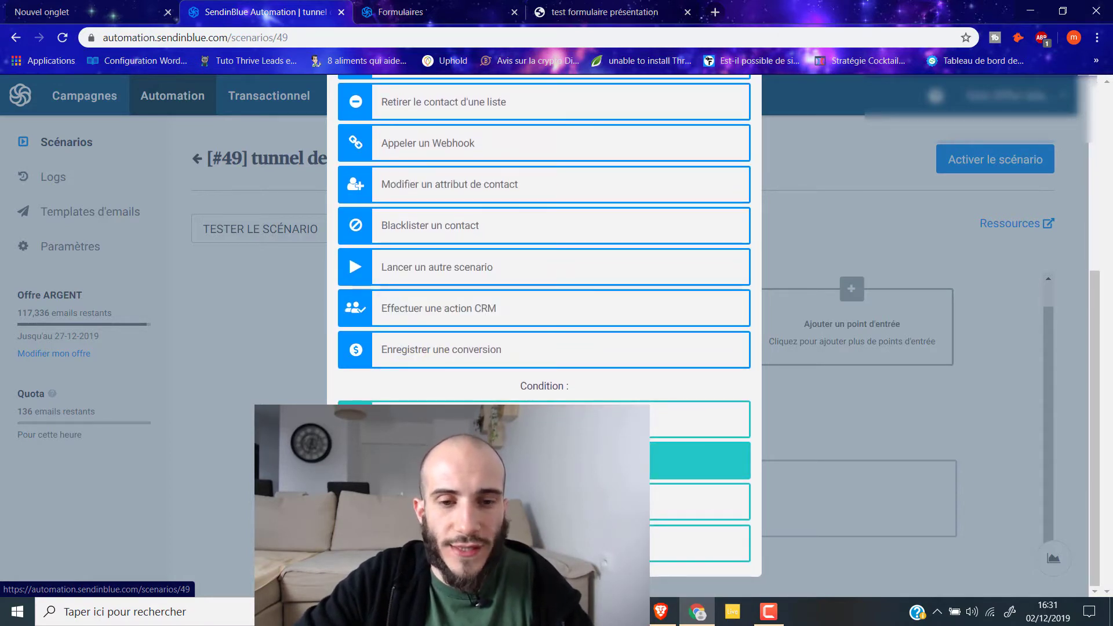
scroll(522, 462, "up", 5)
scroll(521, 488, "down", 5)
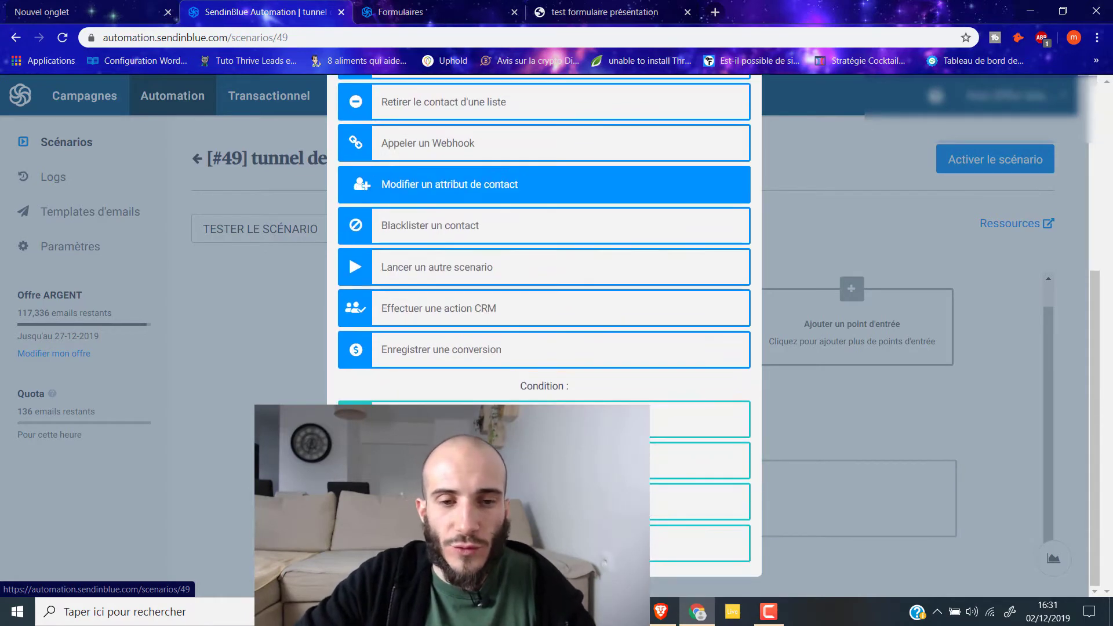
scroll(522, 487, "up", 5)
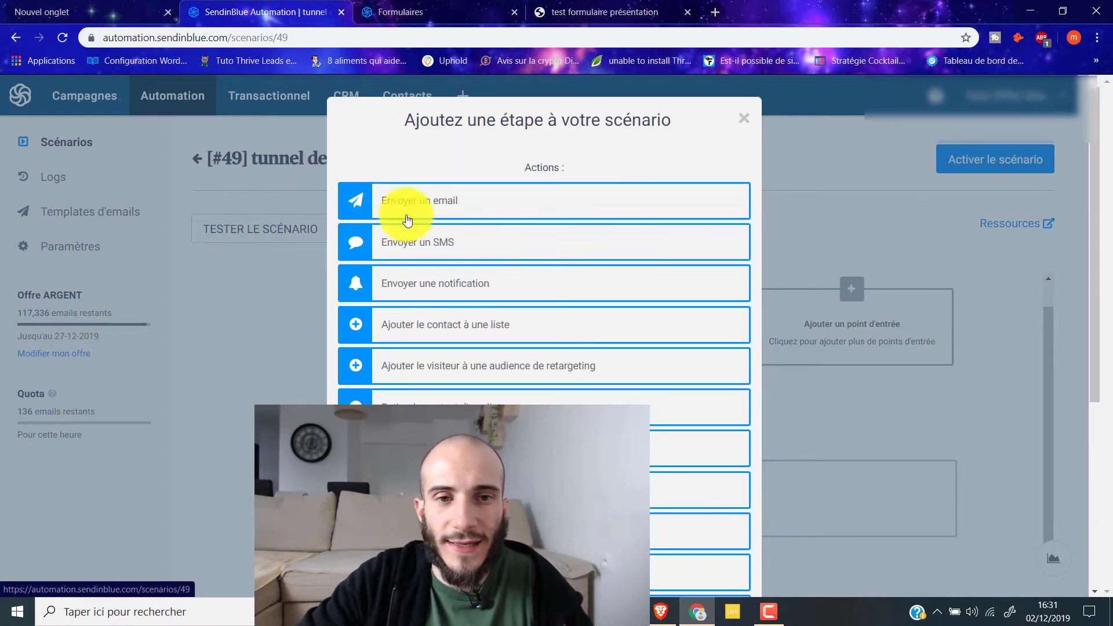
Choose "Envoyer un email" as the scenario step and start a new email template named "nom de ton mail"
left_click(438, 200)
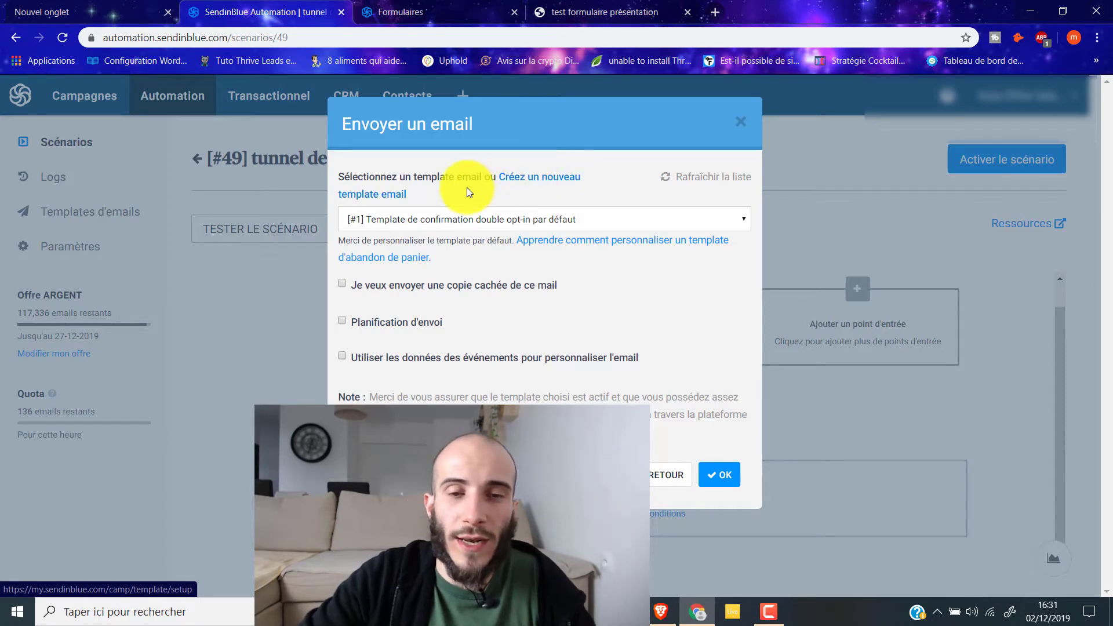
left_click(545, 178)
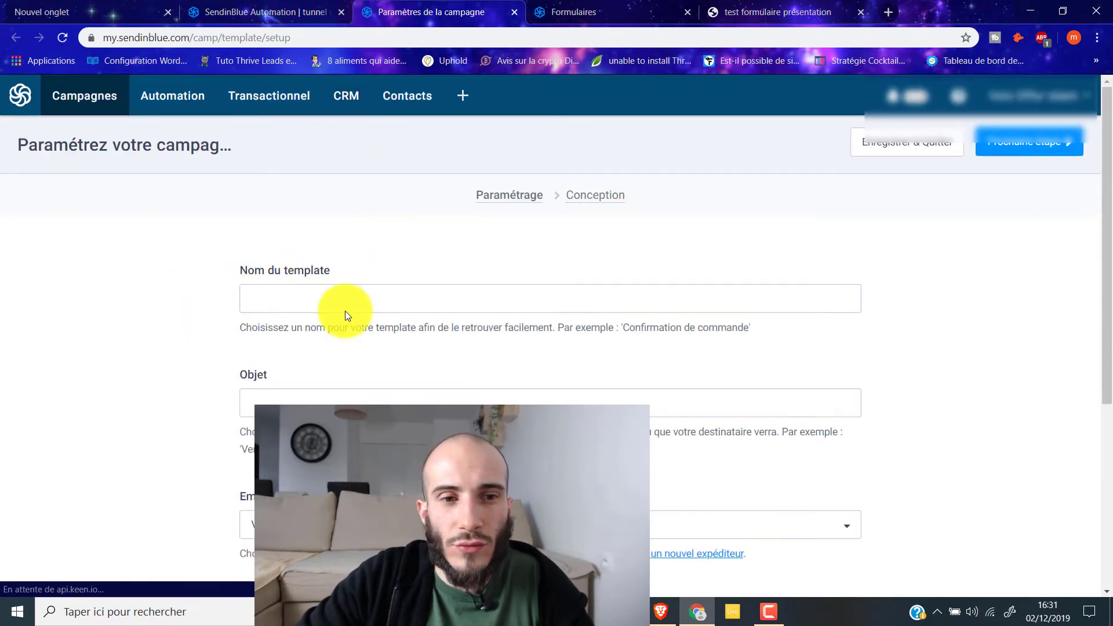
left_click(351, 310)
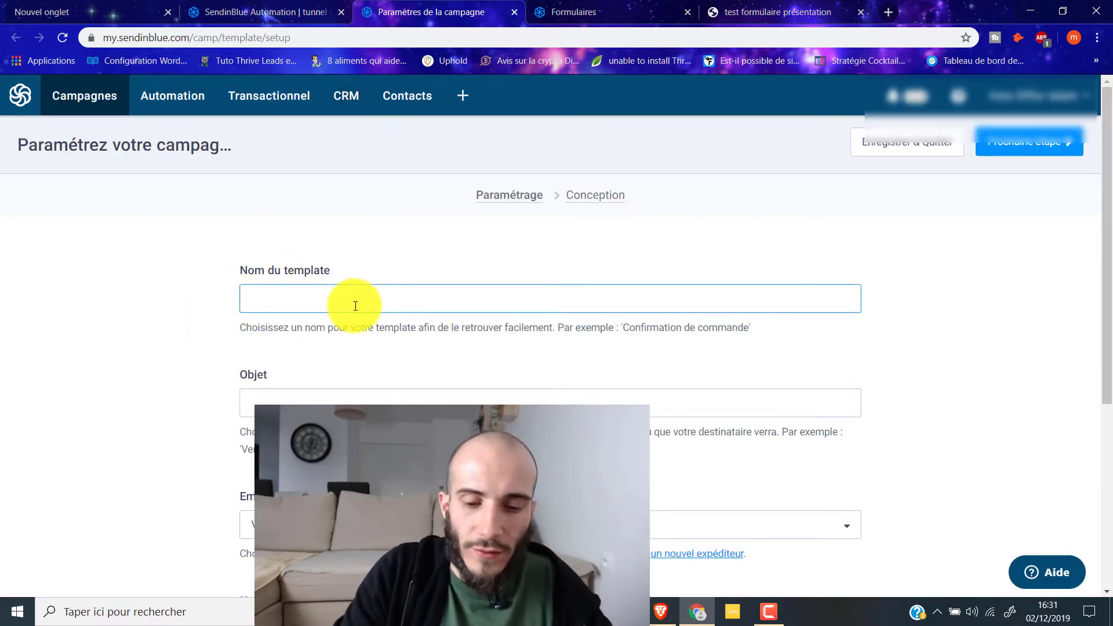
type("nom de ton mail")
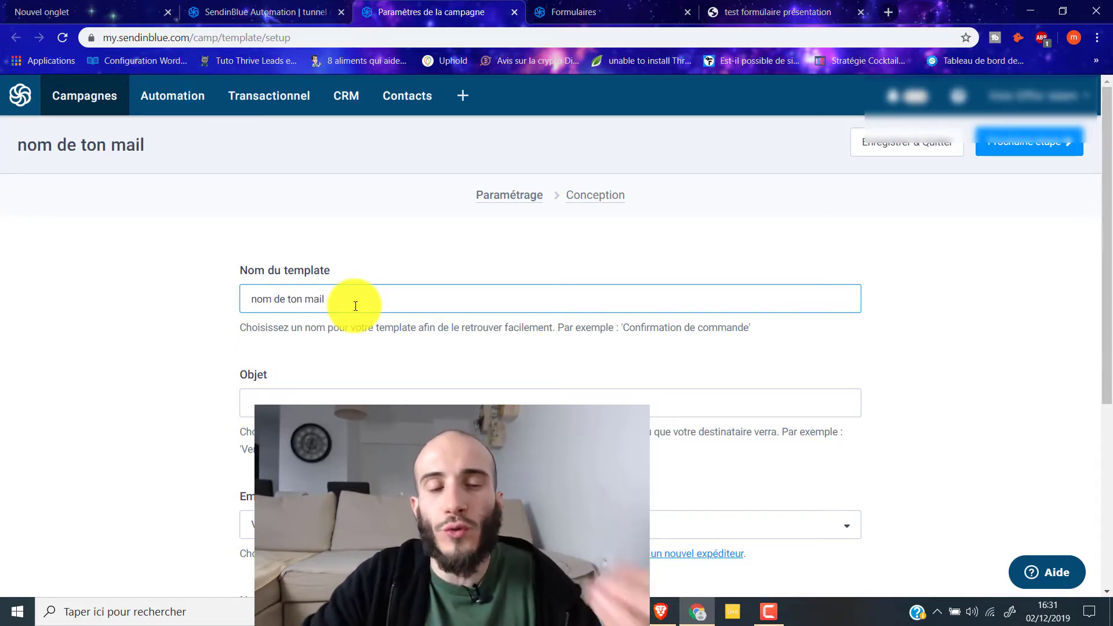
scroll(356, 305, "down", 4)
scroll(330, 199, "up", 4)
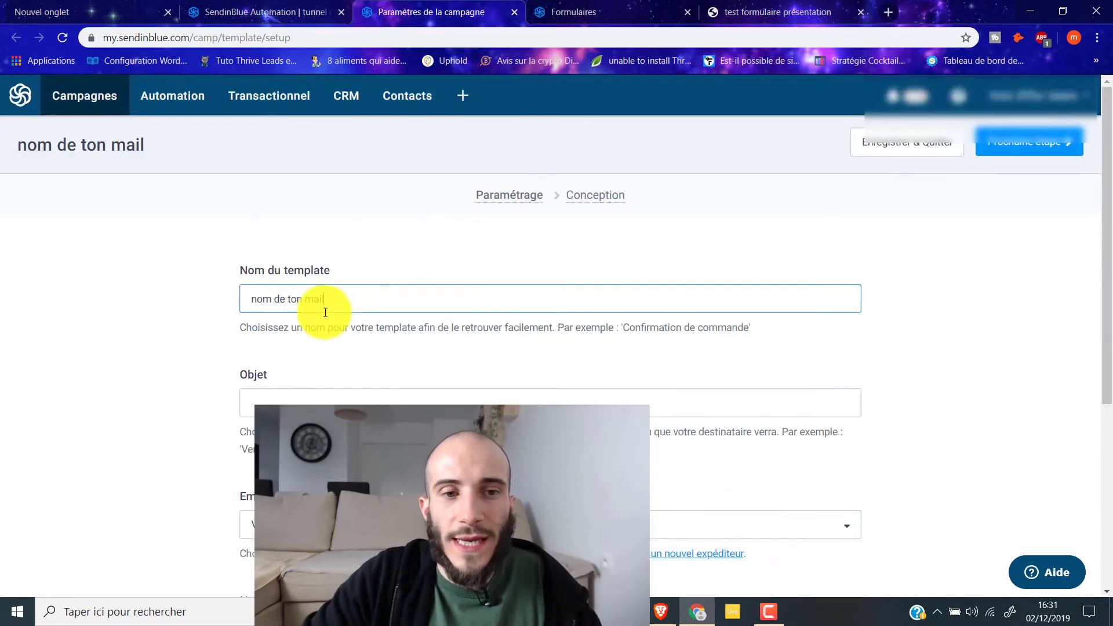
Set the email template's subject to "Ton ebook offert"
left_click(301, 396)
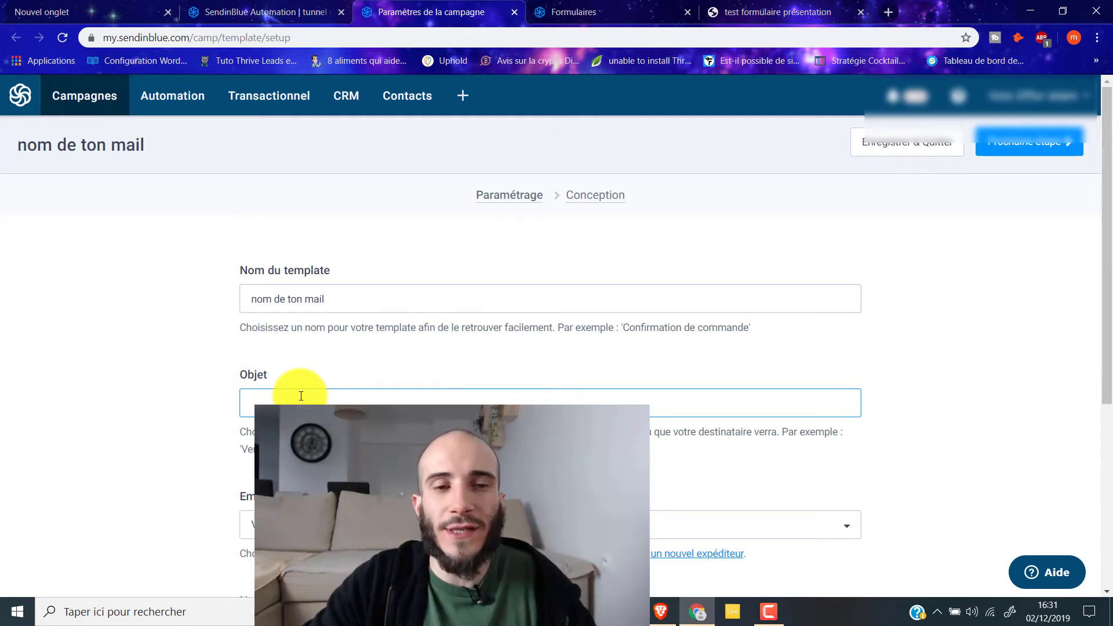
left_click_drag(333, 298, 15, 337)
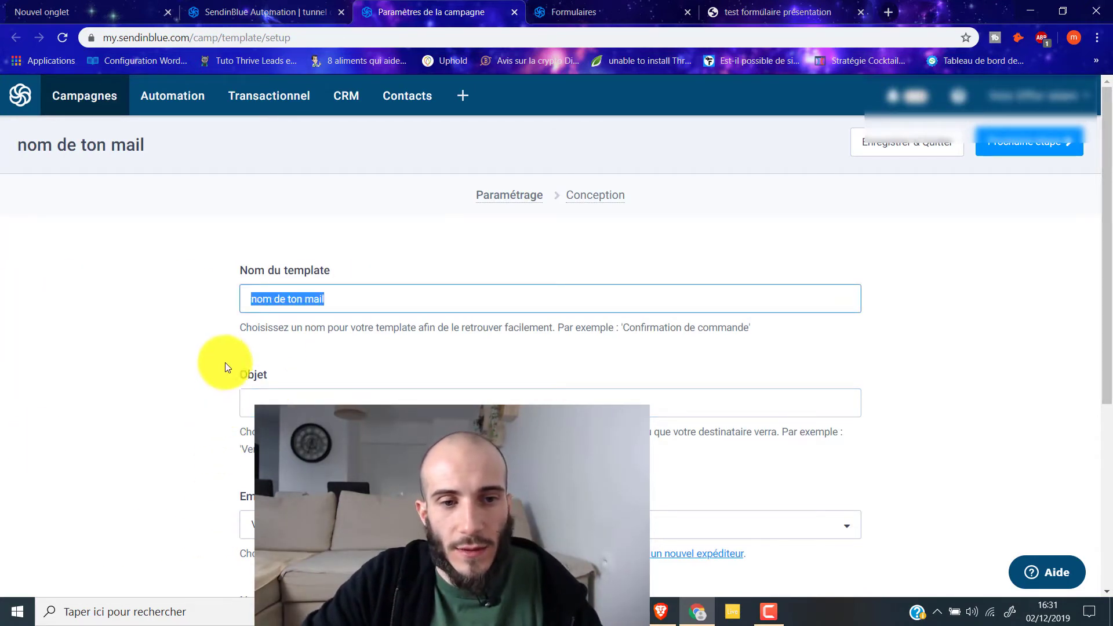
left_click(273, 400)
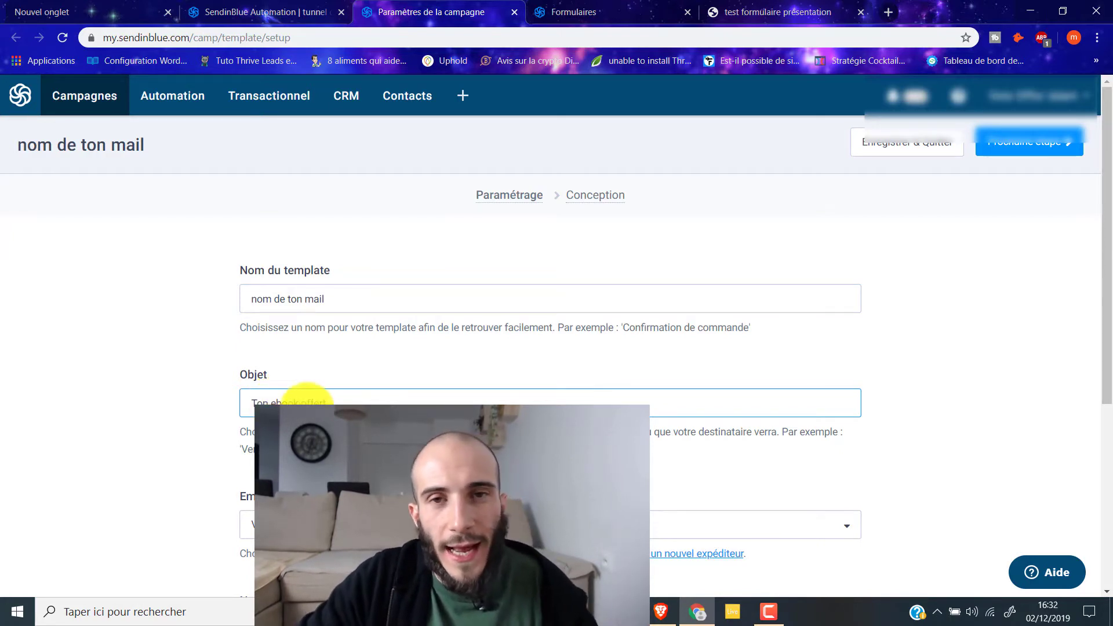
left_click_drag(240, 376, 277, 376)
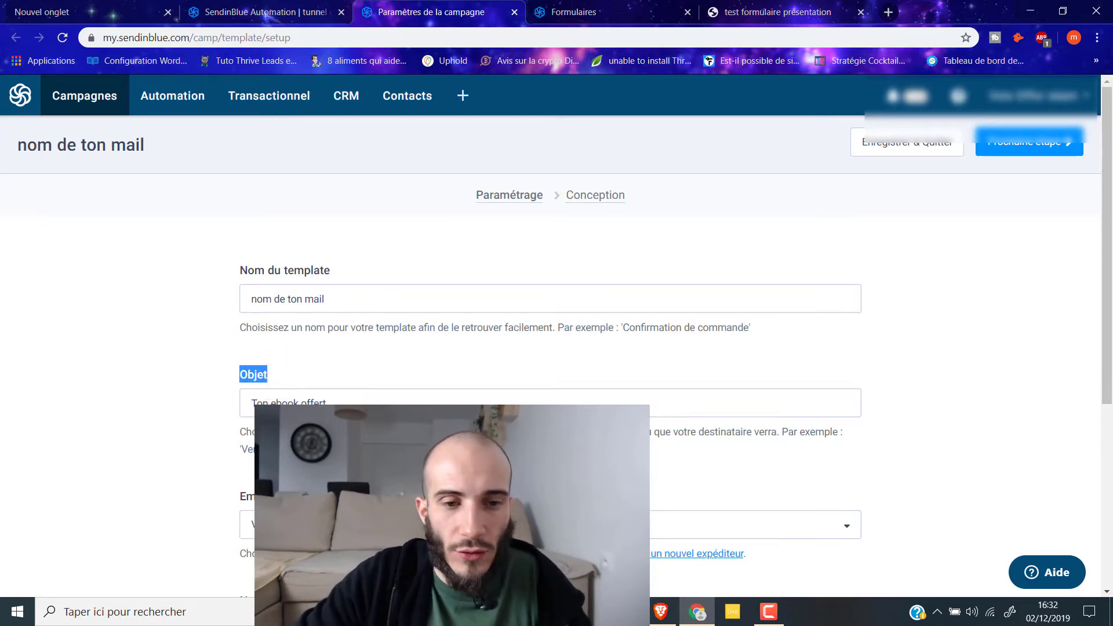
Review the template's sender email, sender name and reply settings, and continue to the Conception stage
left_click(348, 524)
left_click(348, 574)
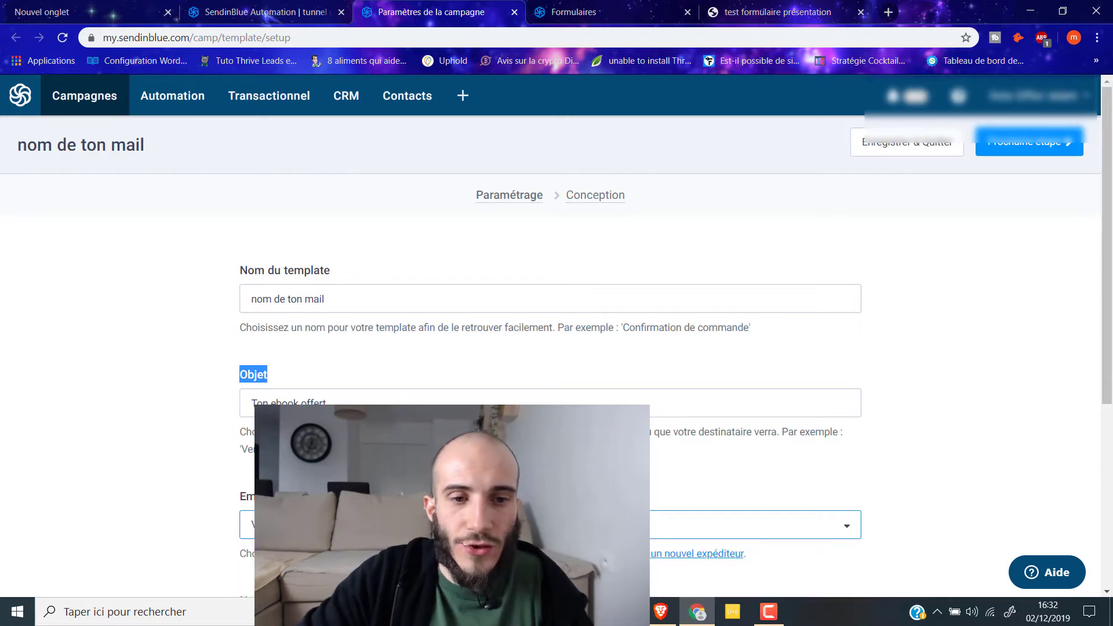
left_click(345, 404)
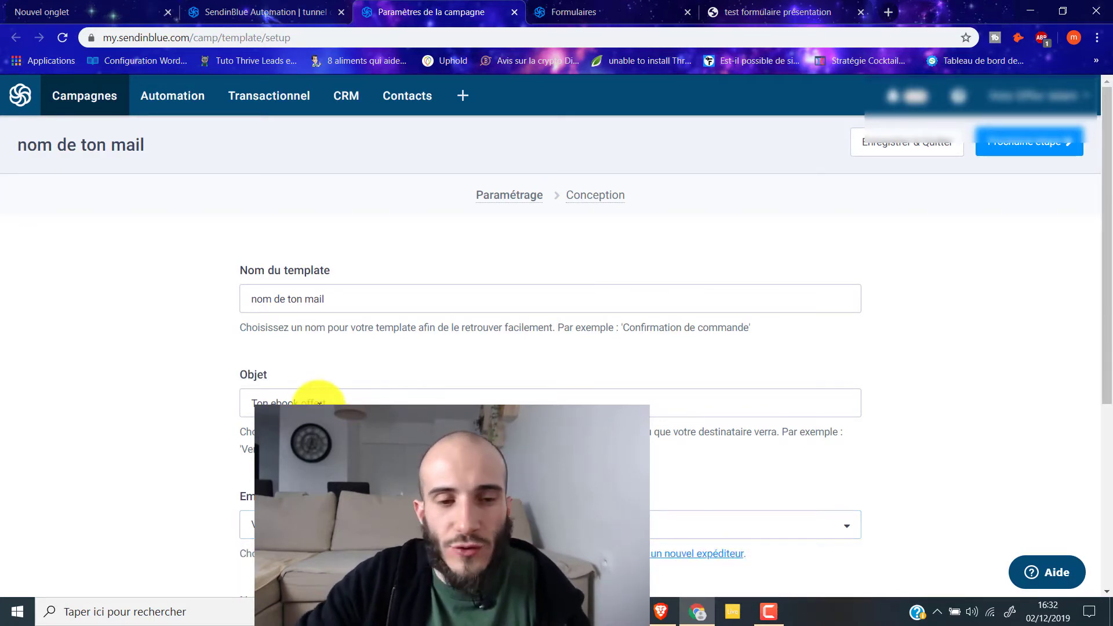
scroll(319, 404, "down", 4)
scroll(366, 397, "up", 4)
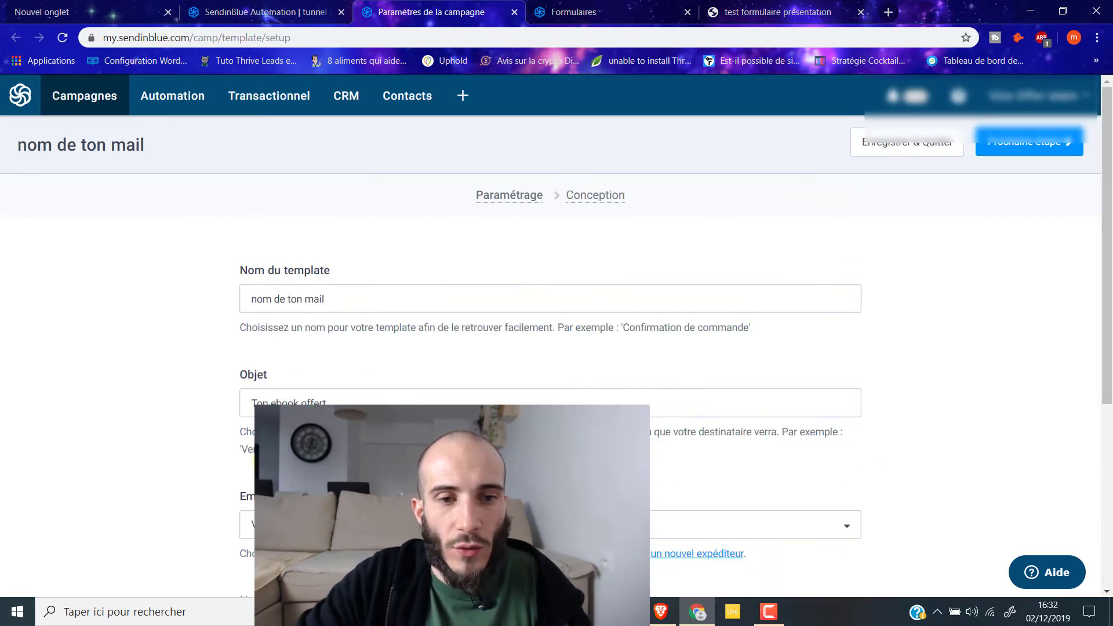
scroll(562, 326, "down", 5)
left_click(338, 403)
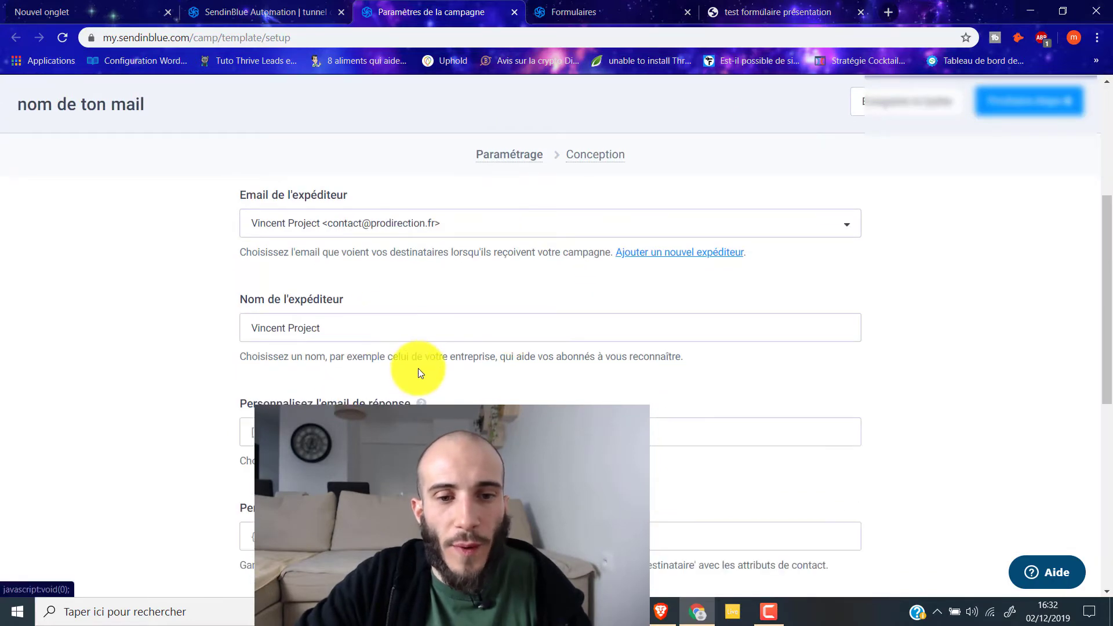
scroll(406, 376, "down", 7)
scroll(418, 394, "up", 8)
scroll(417, 394, "up", 4)
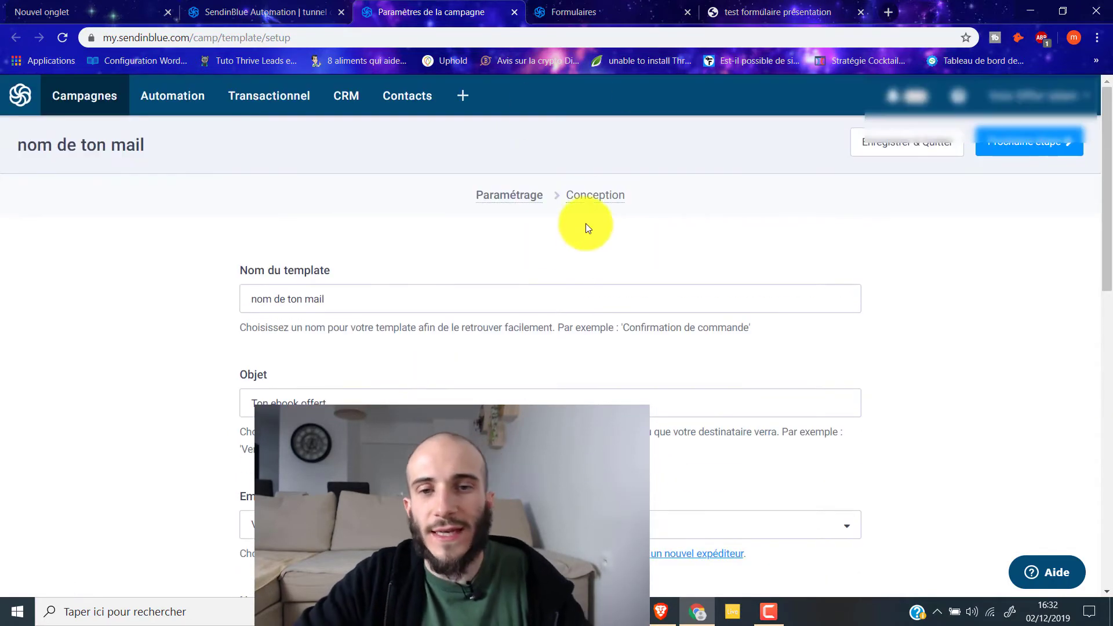
left_click(590, 199)
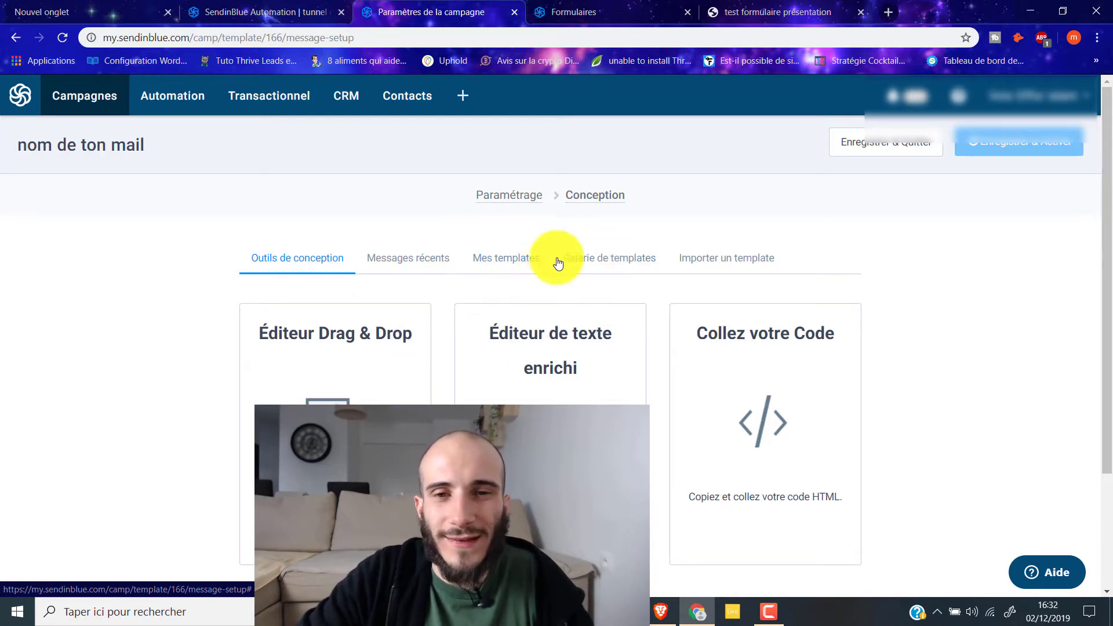
Browse the template gallery and examine the ready-made newsletter, holiday greeting and contest designs
left_click(635, 264)
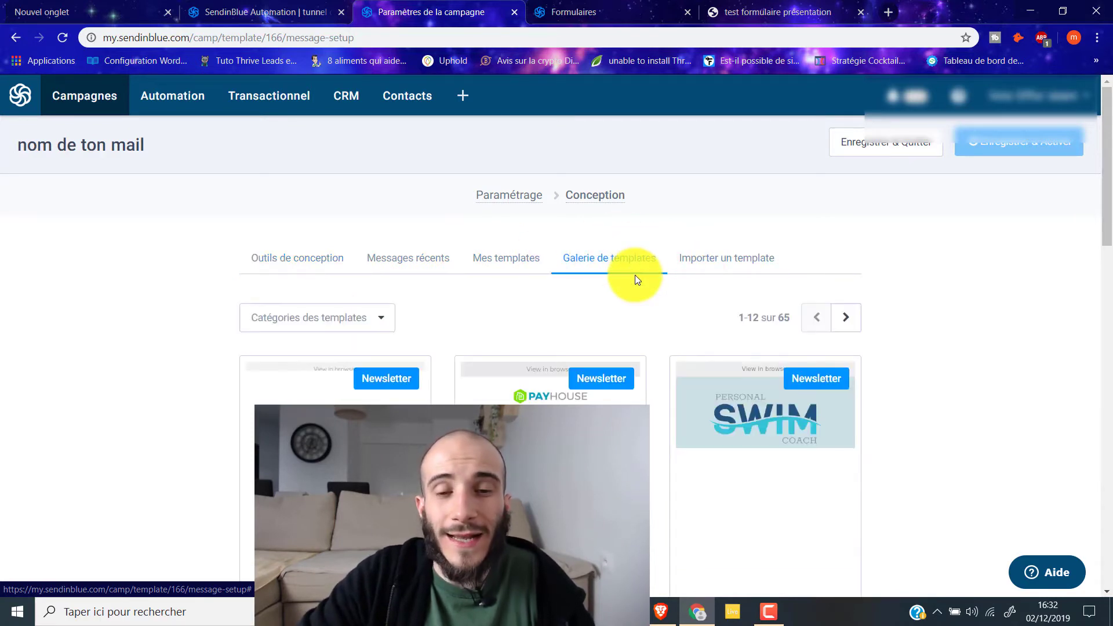
scroll(635, 275, "down", 3)
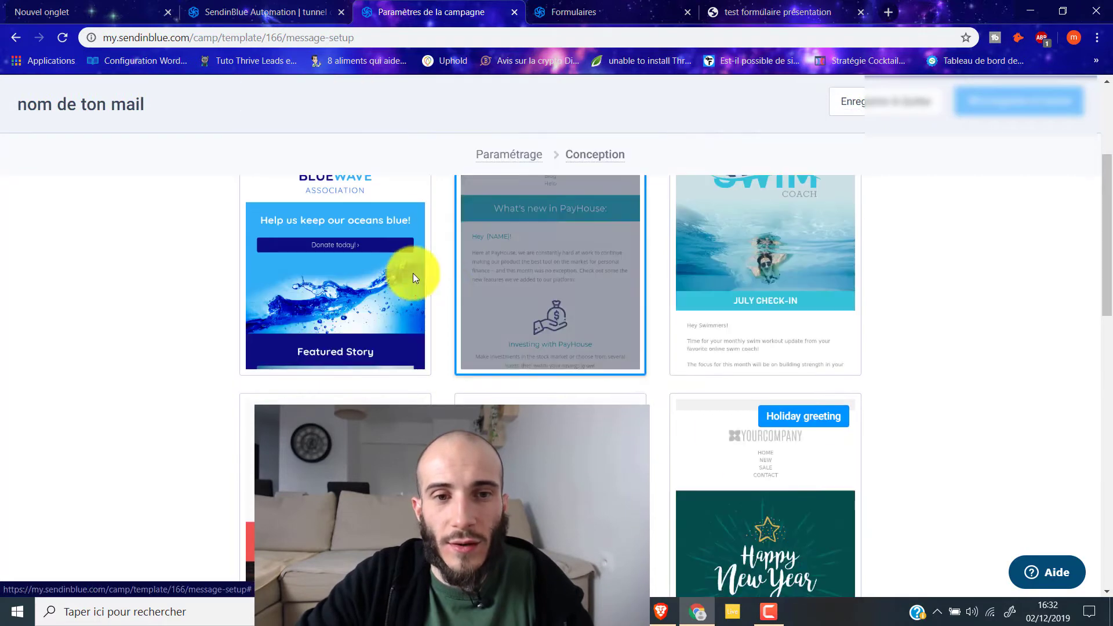
scroll(822, 338, "down", 7)
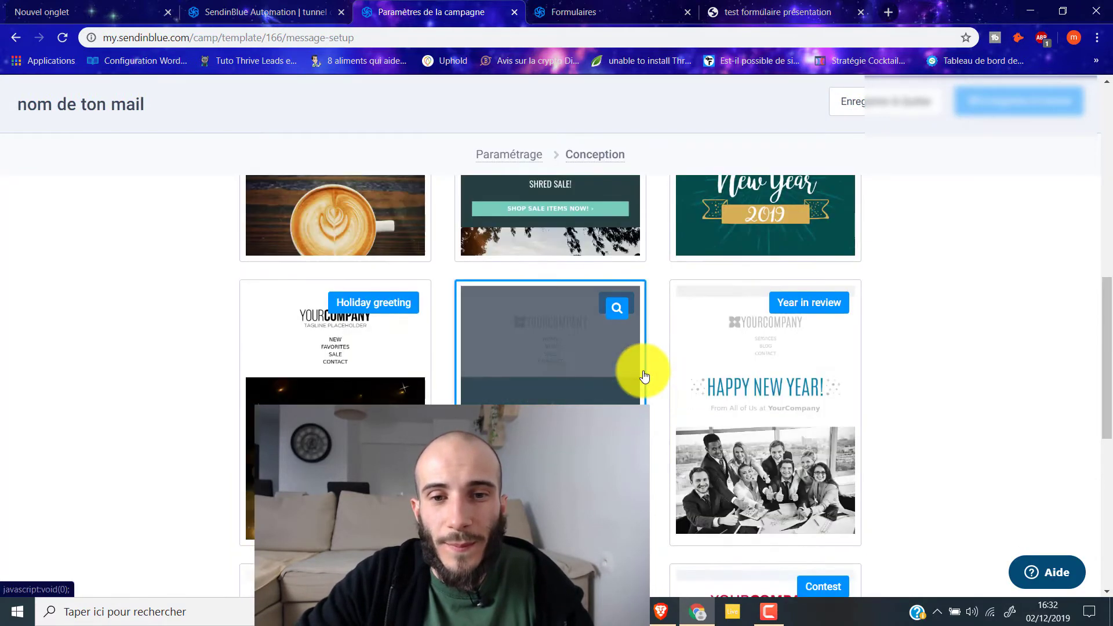
scroll(641, 373, "up", 5)
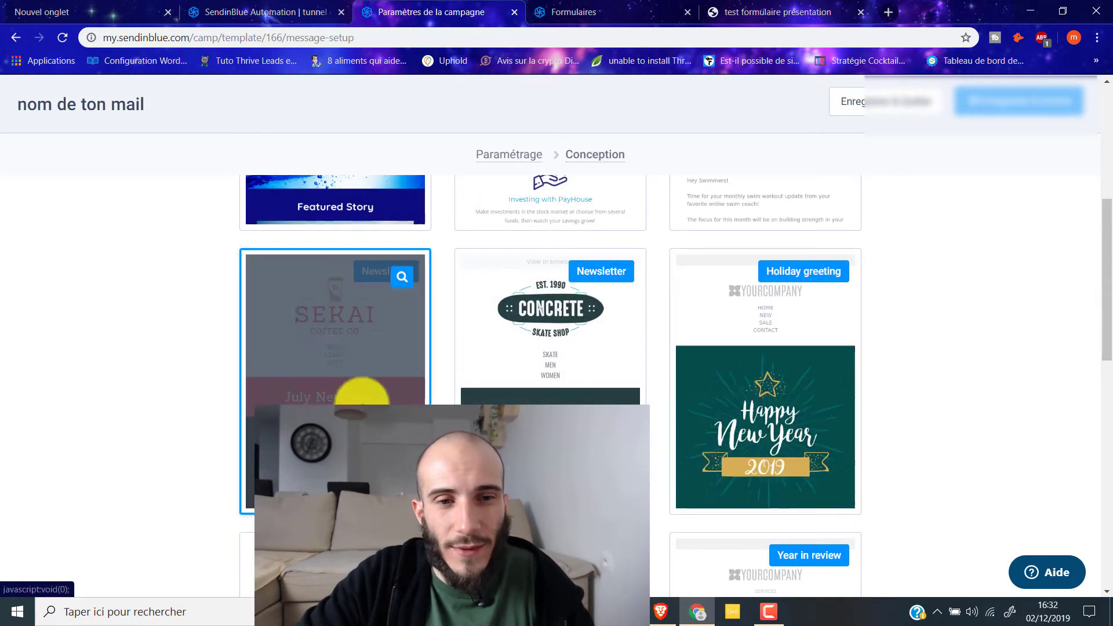
scroll(377, 348, "down", 5)
scroll(385, 325, "down", 4)
scroll(422, 331, "down", 3)
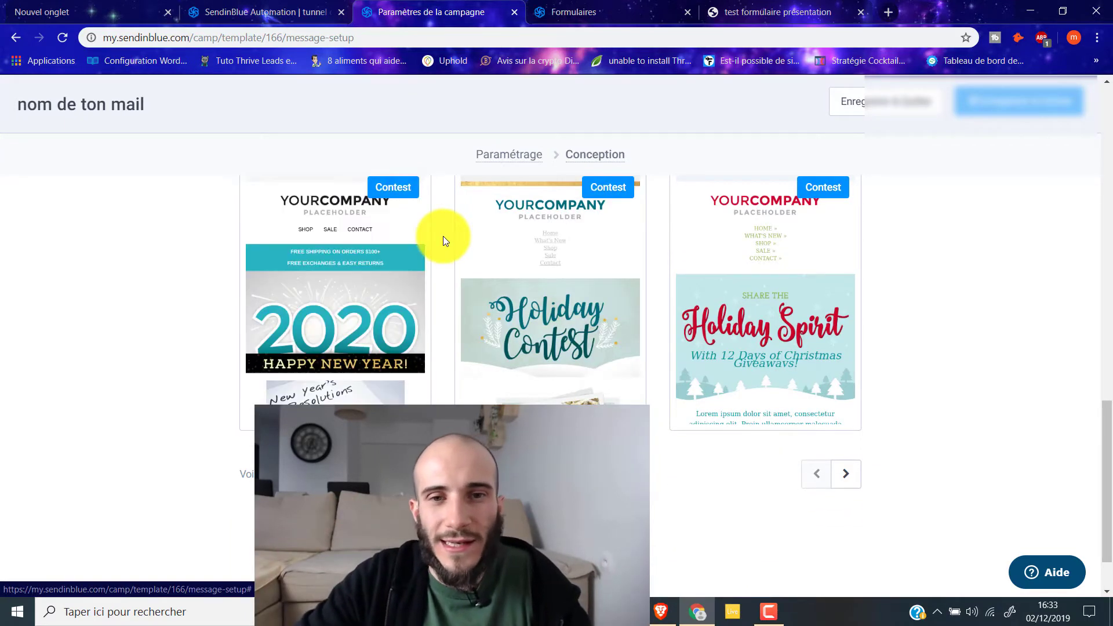
scroll(510, 360, "up", 7)
scroll(519, 399, "up", 6)
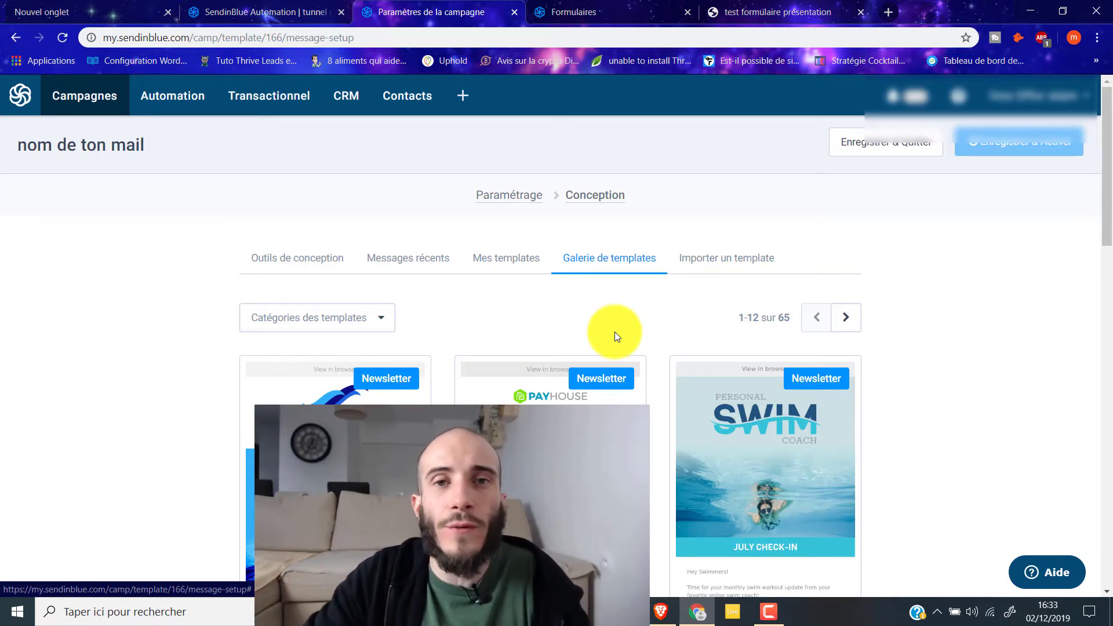
scroll(355, 316, "down", 5)
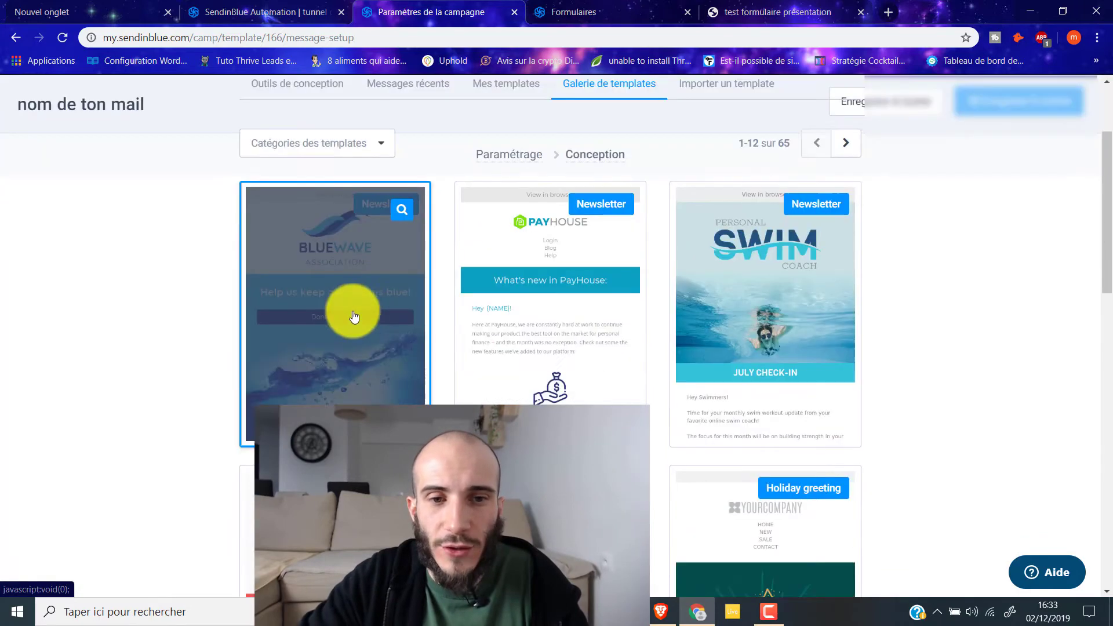
scroll(722, 395, "down", 2)
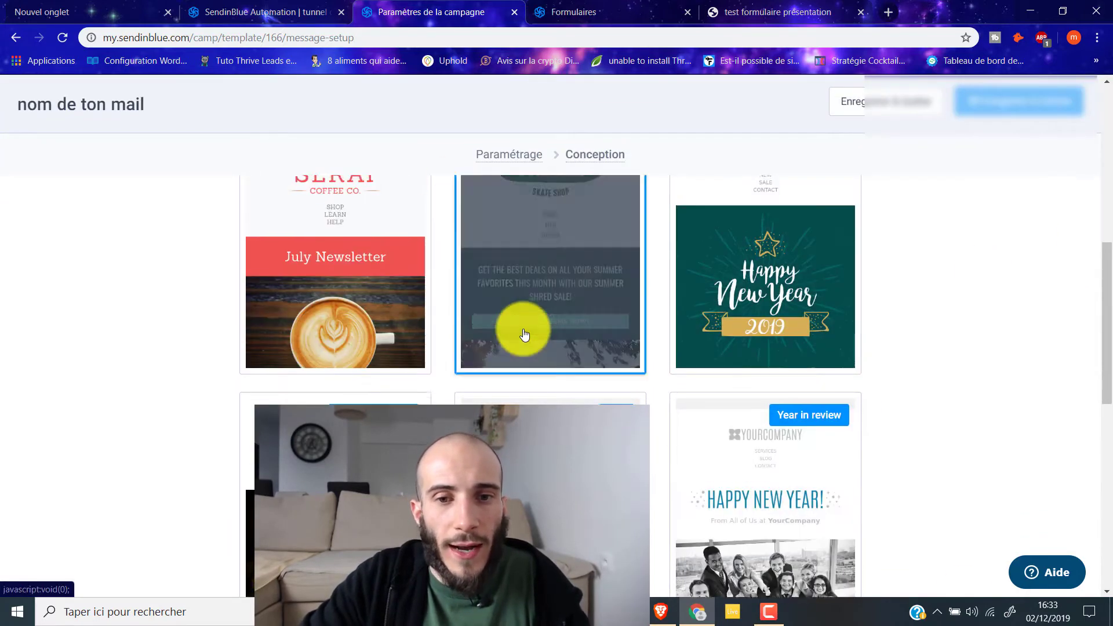
scroll(514, 330, "up", 5)
Preview newsletter templates from the gallery, looking through the Concrete Skate Shop design from header to footer
left_click(336, 249)
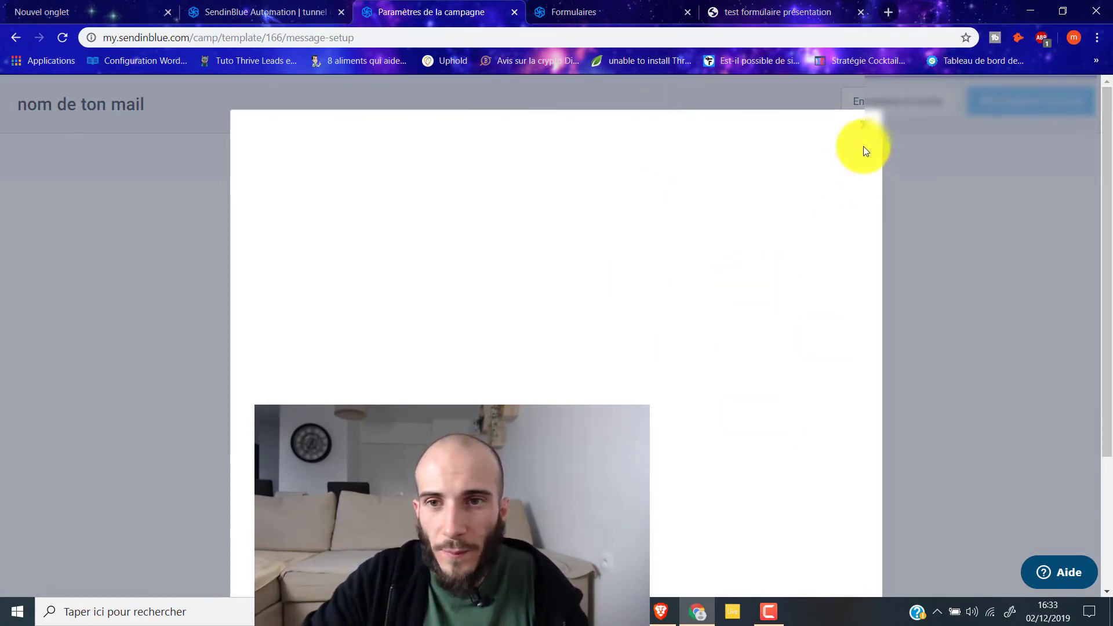
left_click(862, 124)
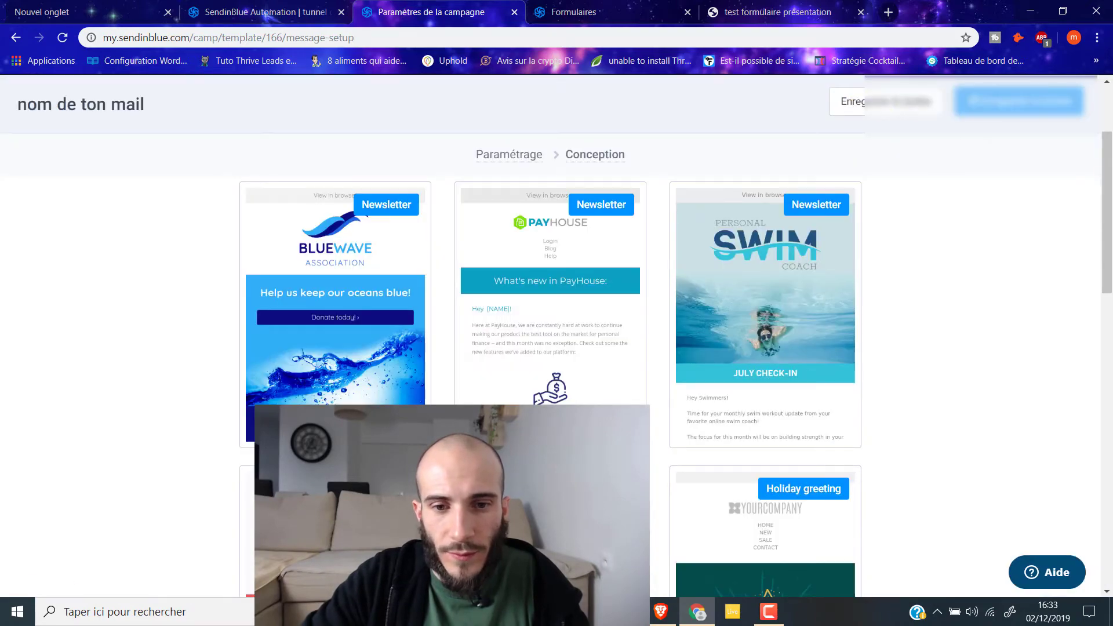
left_click(530, 317)
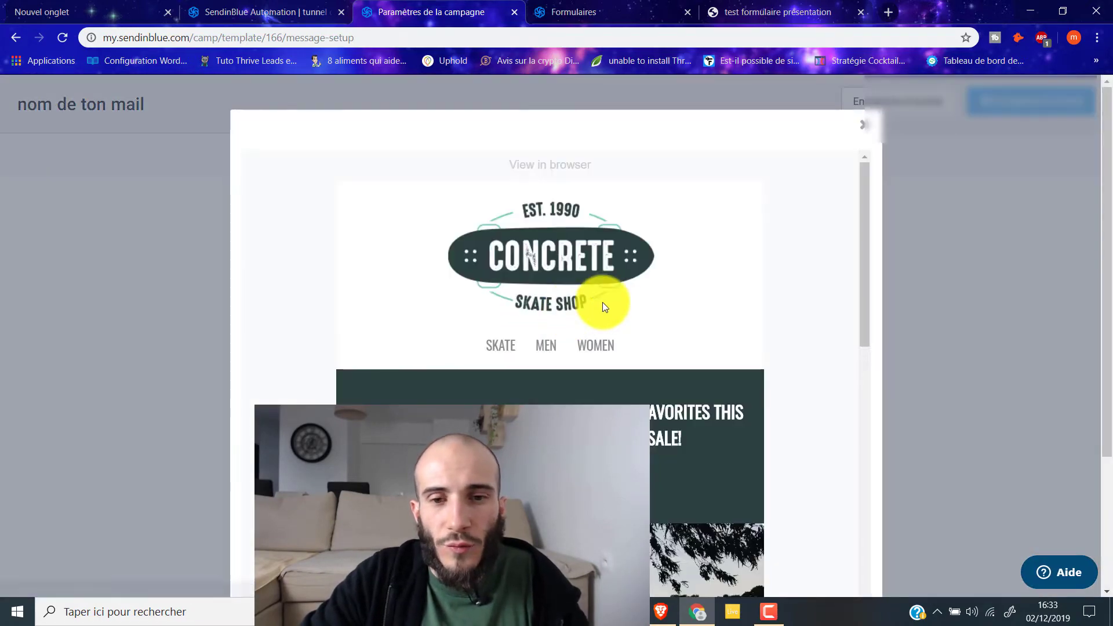
scroll(638, 377, "down", 5)
scroll(739, 489, "down", 10)
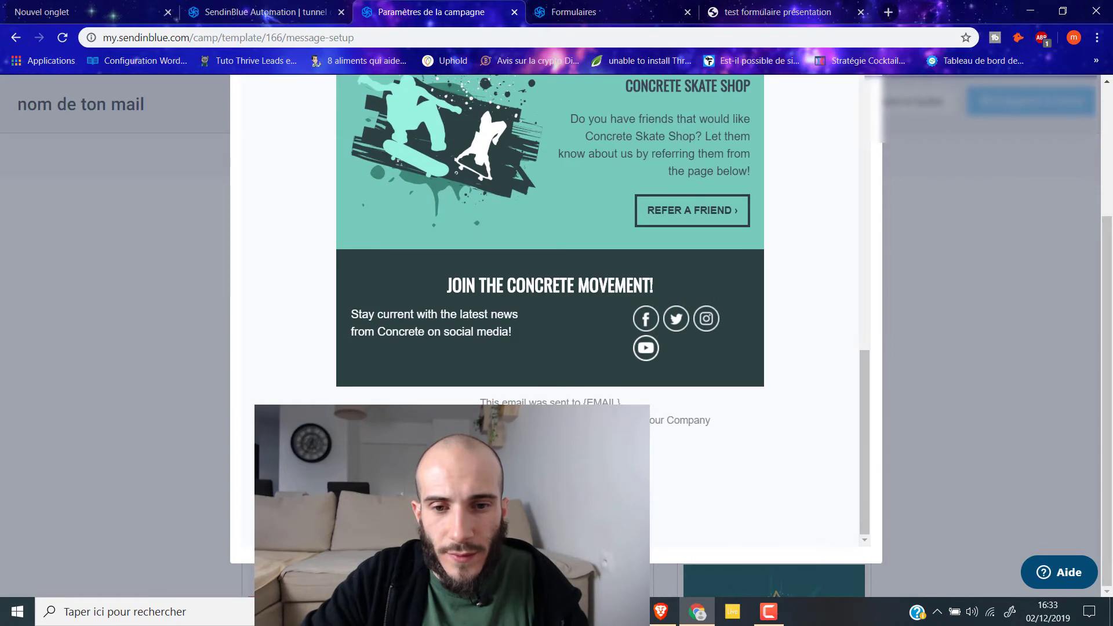
scroll(855, 387, "up", 10)
scroll(855, 387, "up", 5)
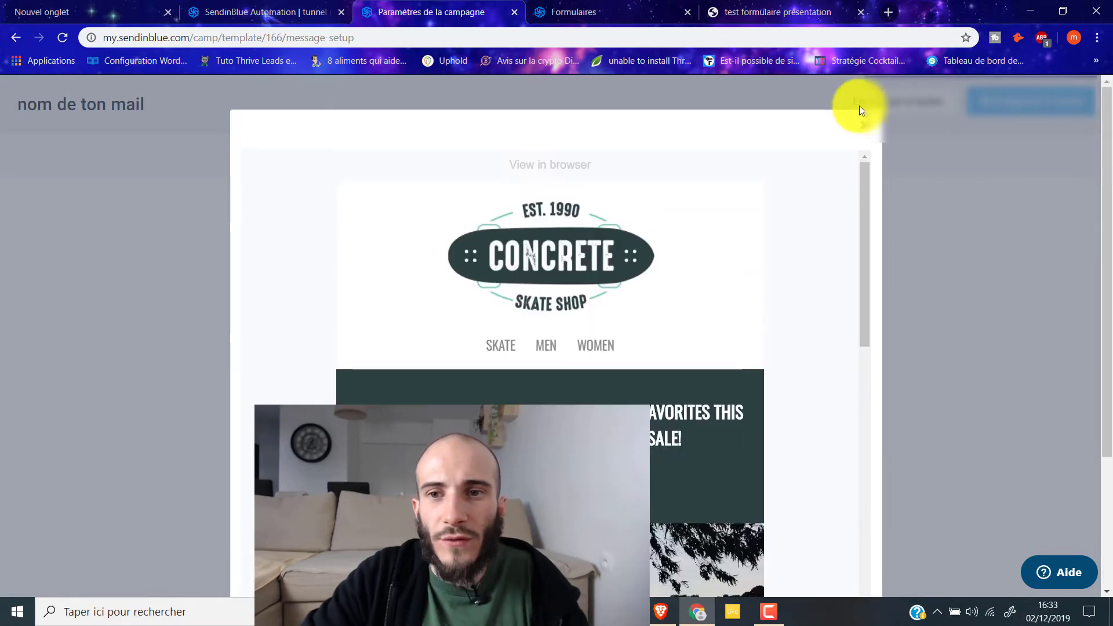
left_click(861, 123)
scroll(495, 106, "up", 1)
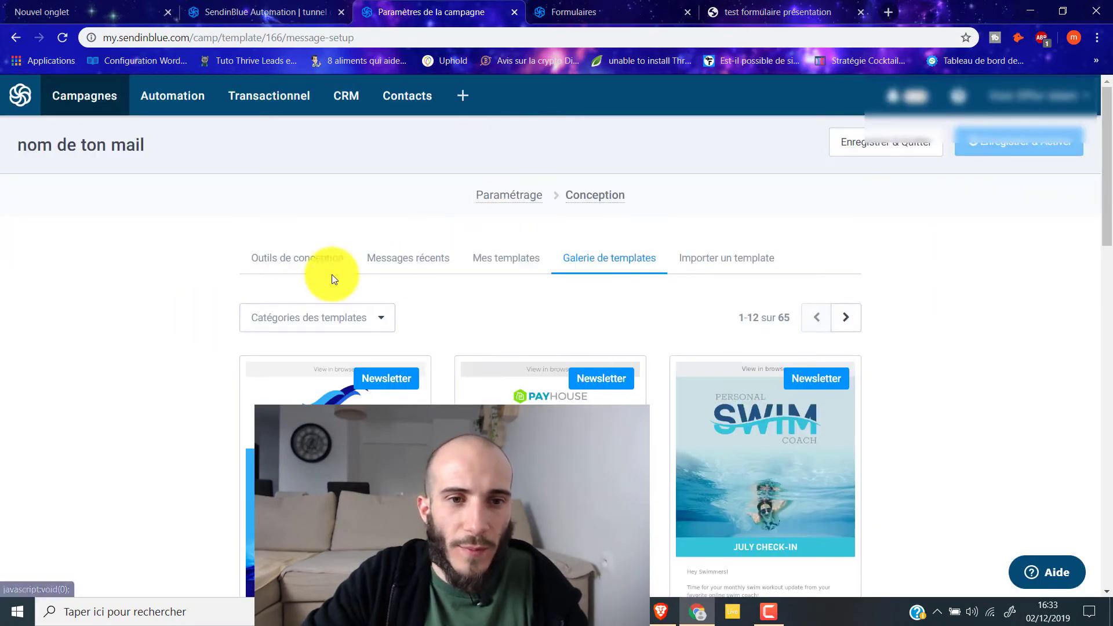
Open the email in the Drag & Drop editor from the design tools and review its default layout
left_click(302, 266)
left_click(319, 390)
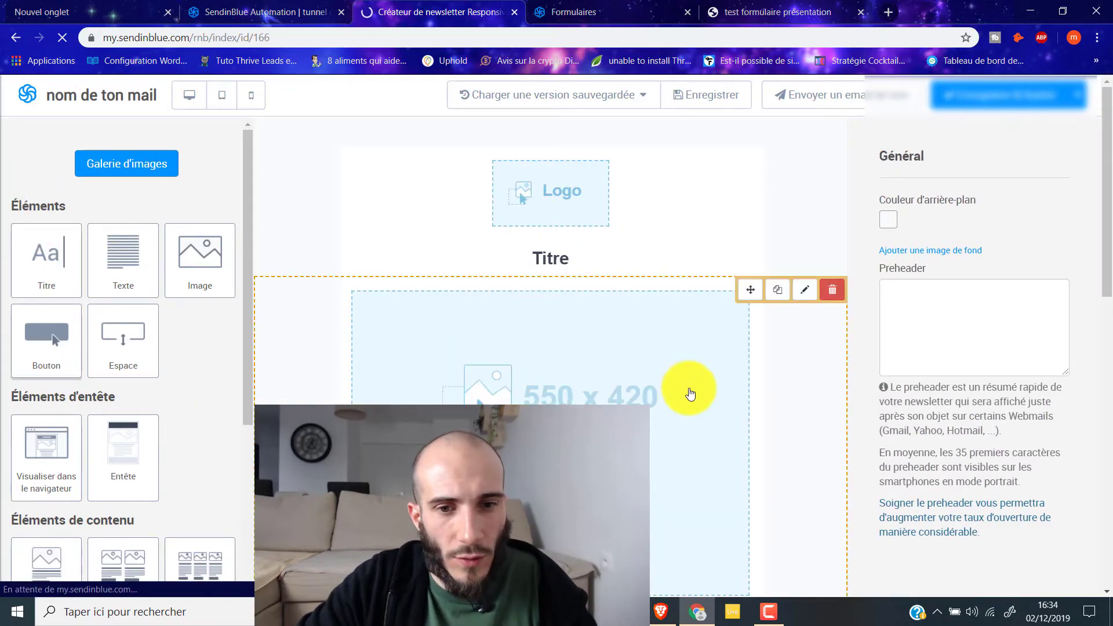
scroll(682, 390, "down", 6)
scroll(621, 390, "up", 6)
scroll(622, 336, "down", 12)
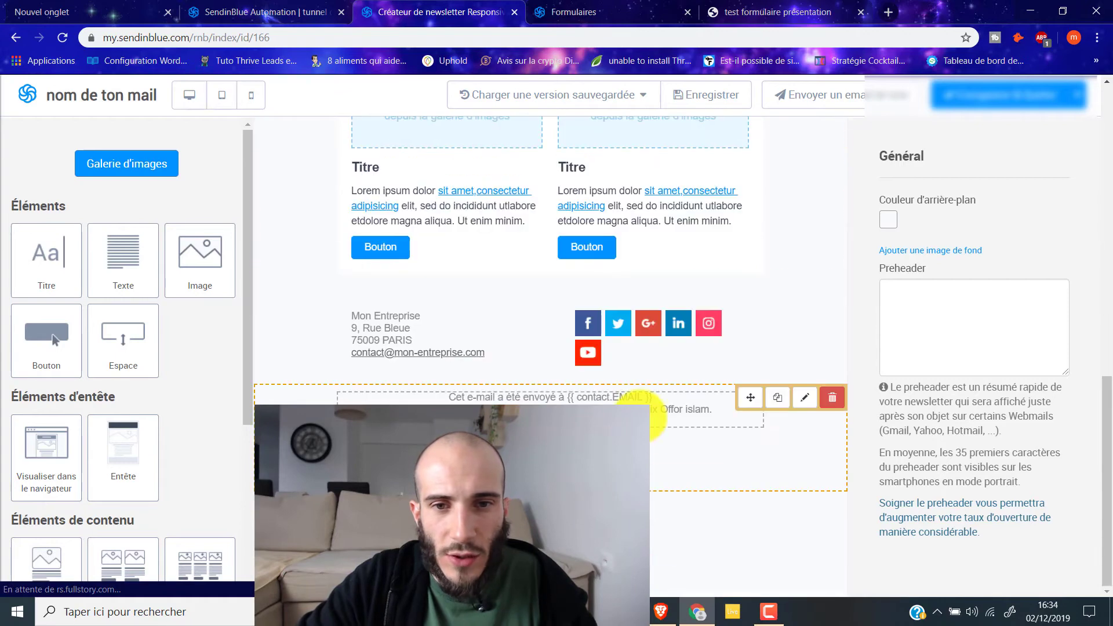
scroll(659, 410, "up", 10)
scroll(644, 423, "up", 2)
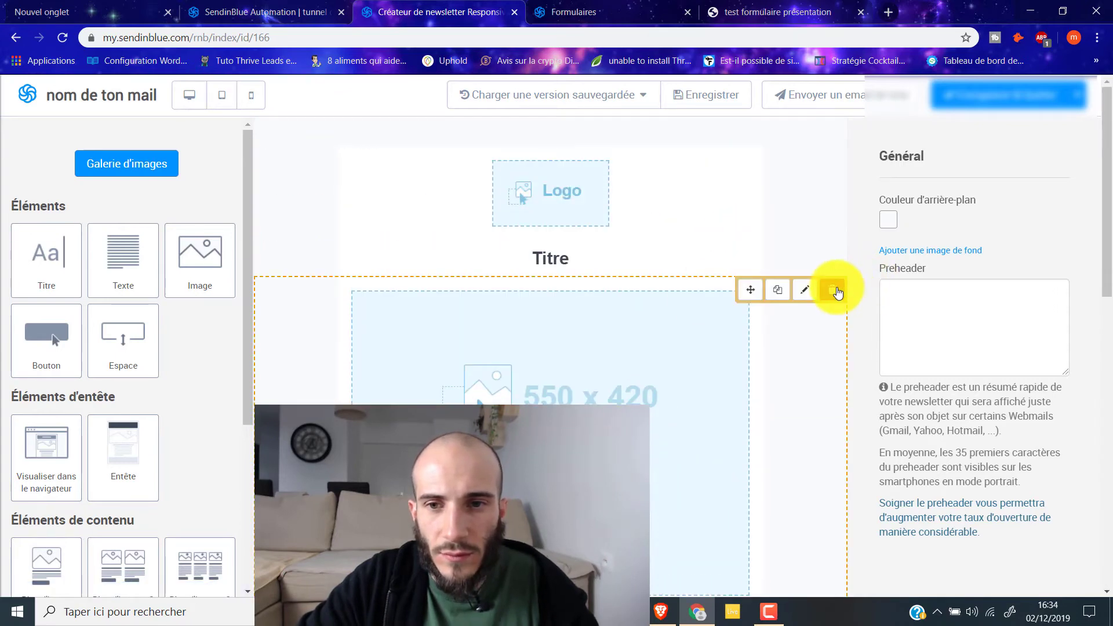
Delete the large image block, the two-column block, the company and social links block, and the logo block
left_click(833, 289)
left_click(619, 120)
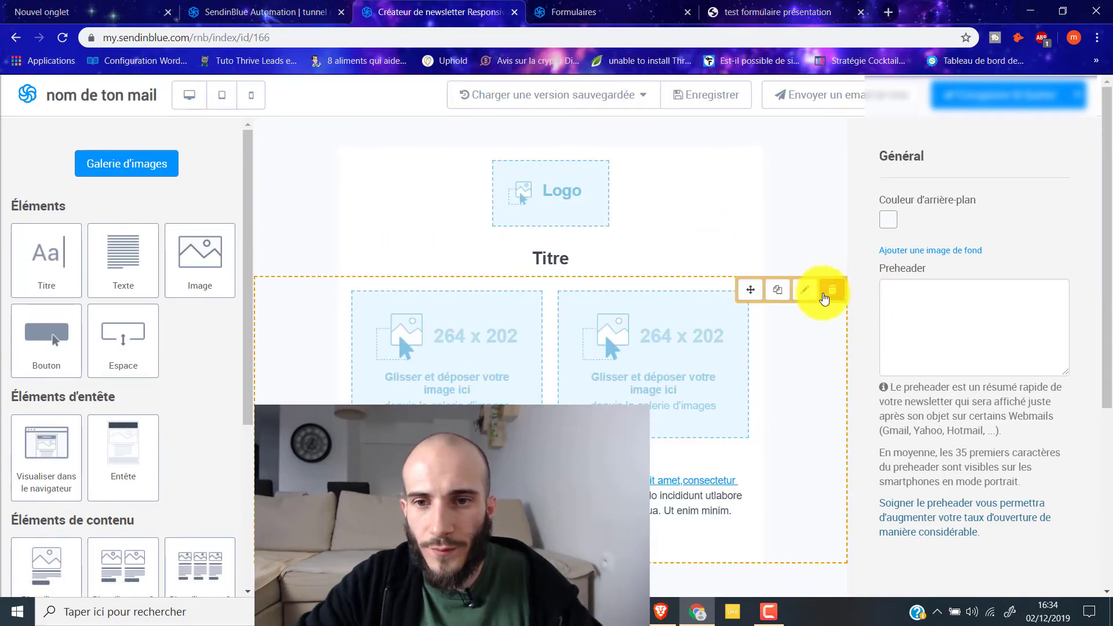
left_click(609, 118)
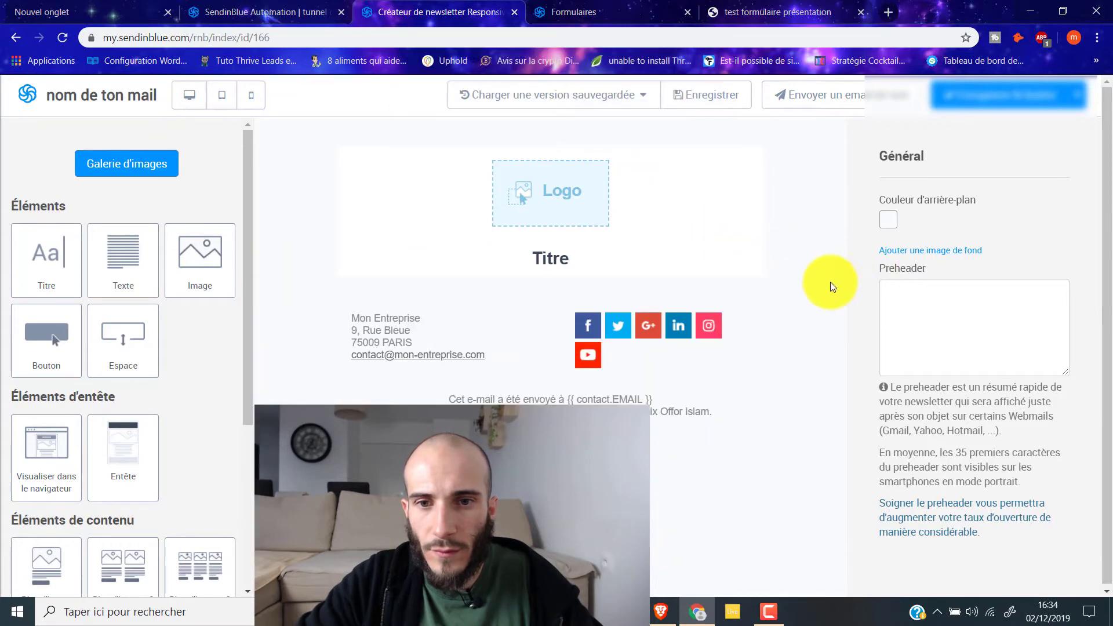
left_click(835, 307)
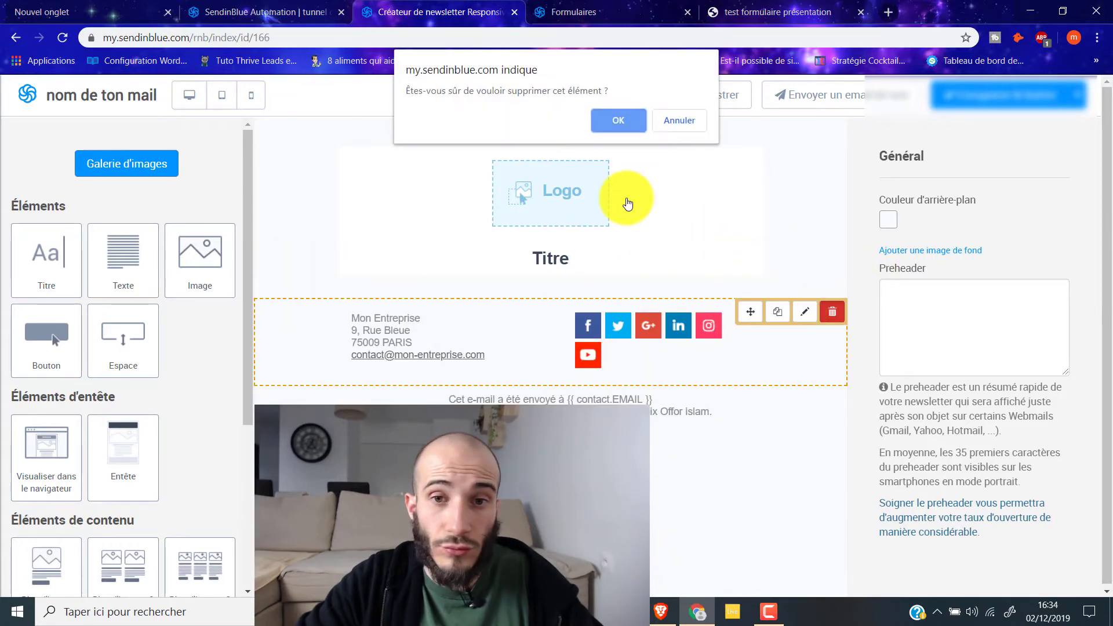
left_click(616, 120)
left_click(844, 159)
left_click(638, 122)
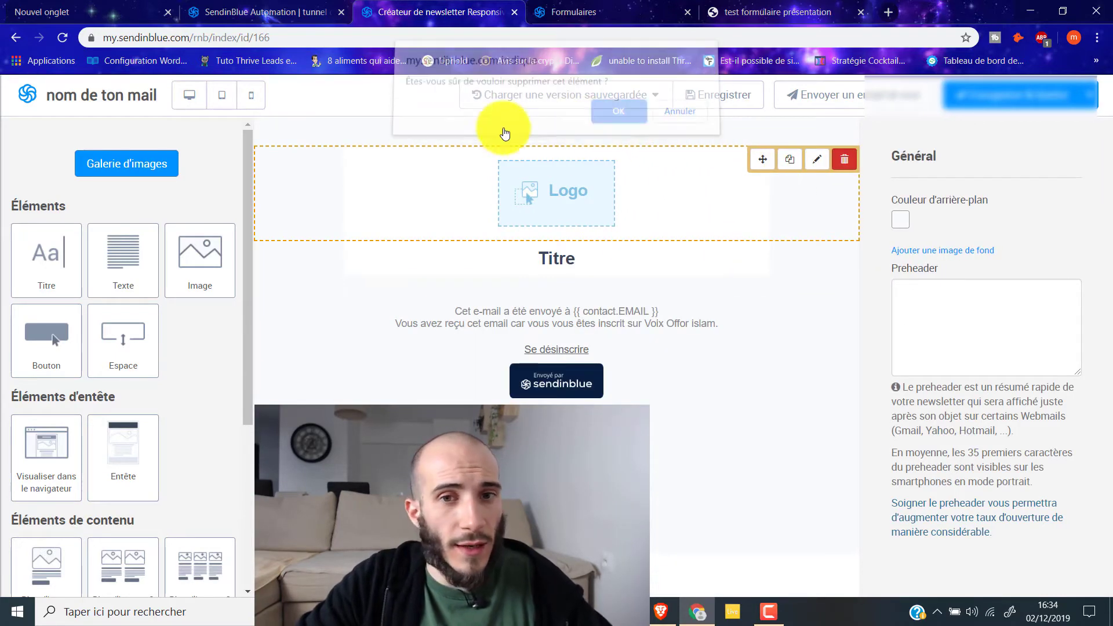
Replace the placeholder title with "Bienvenue dans mon univers"
double_click(616, 166)
type("B")
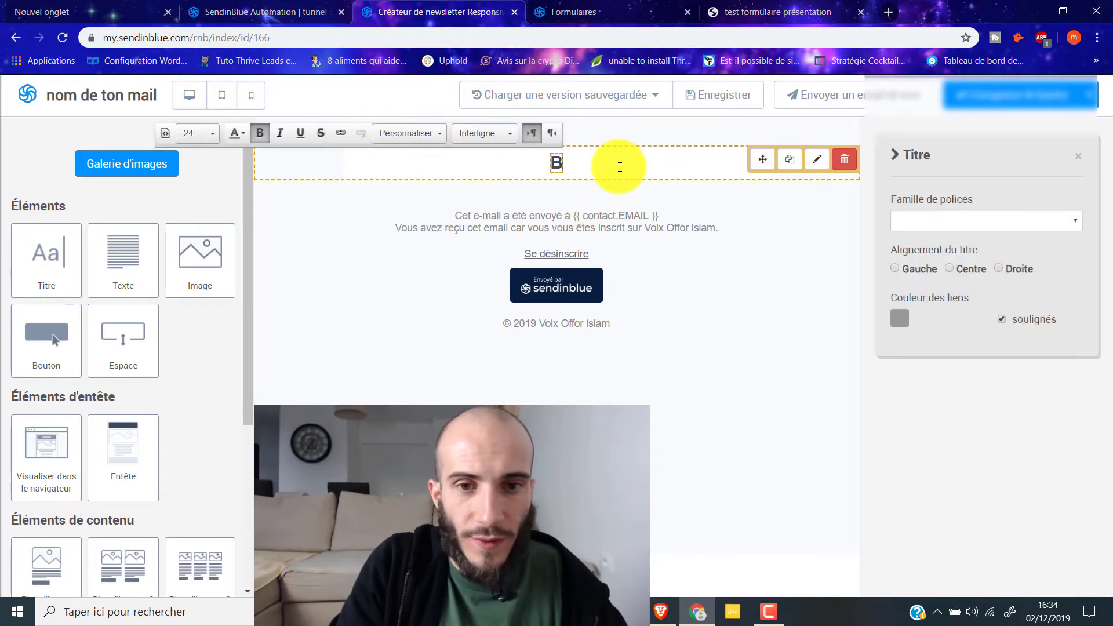
type("ienvenue")
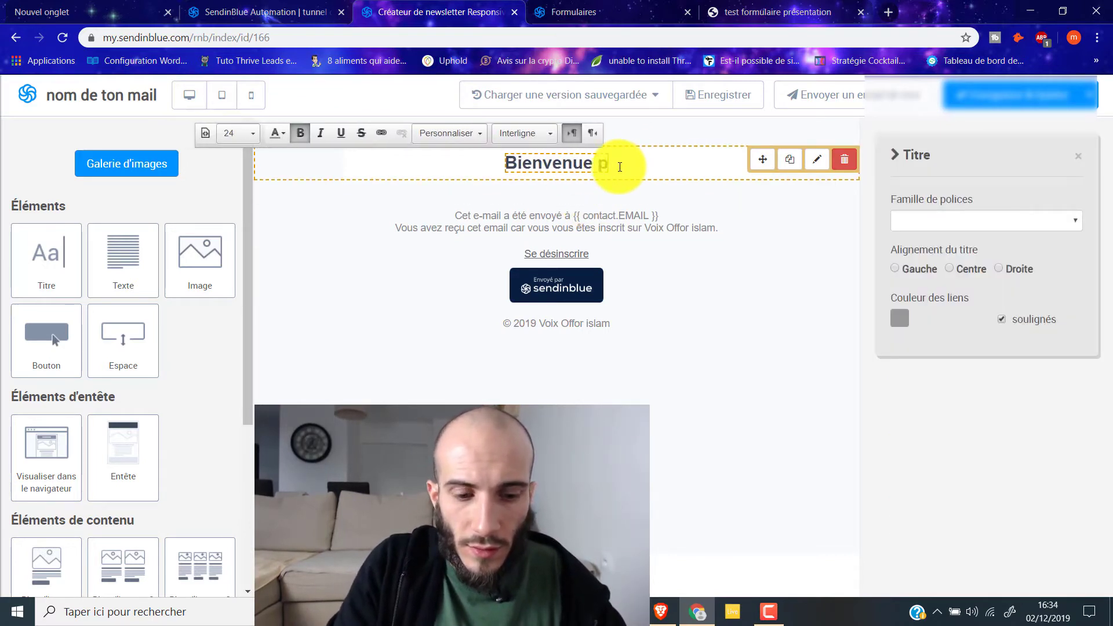
type(" dans mon")
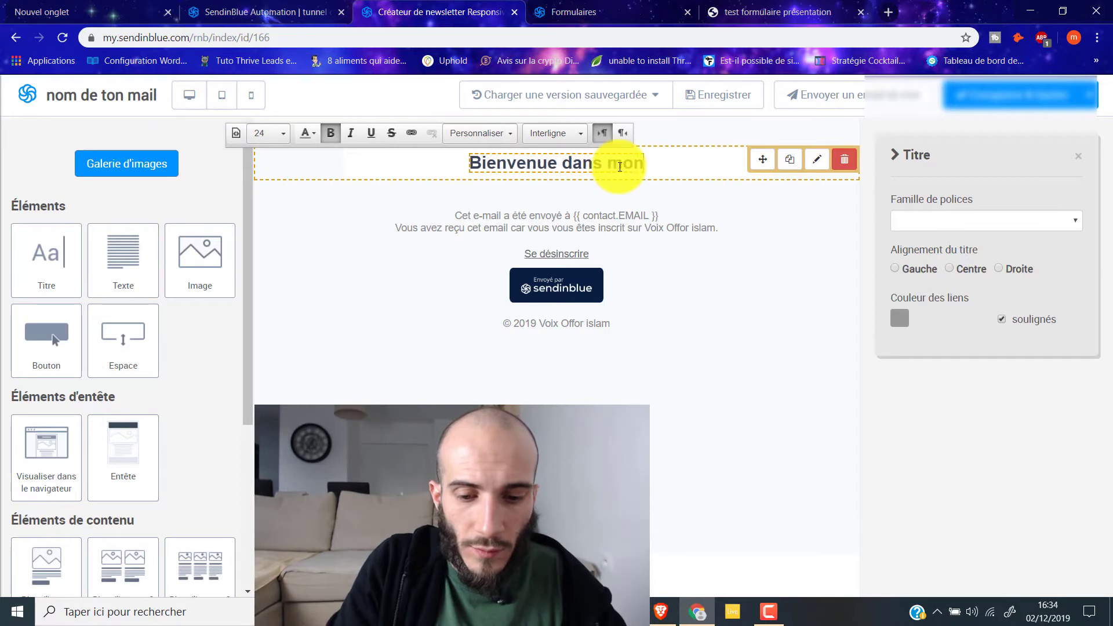
type(" univers")
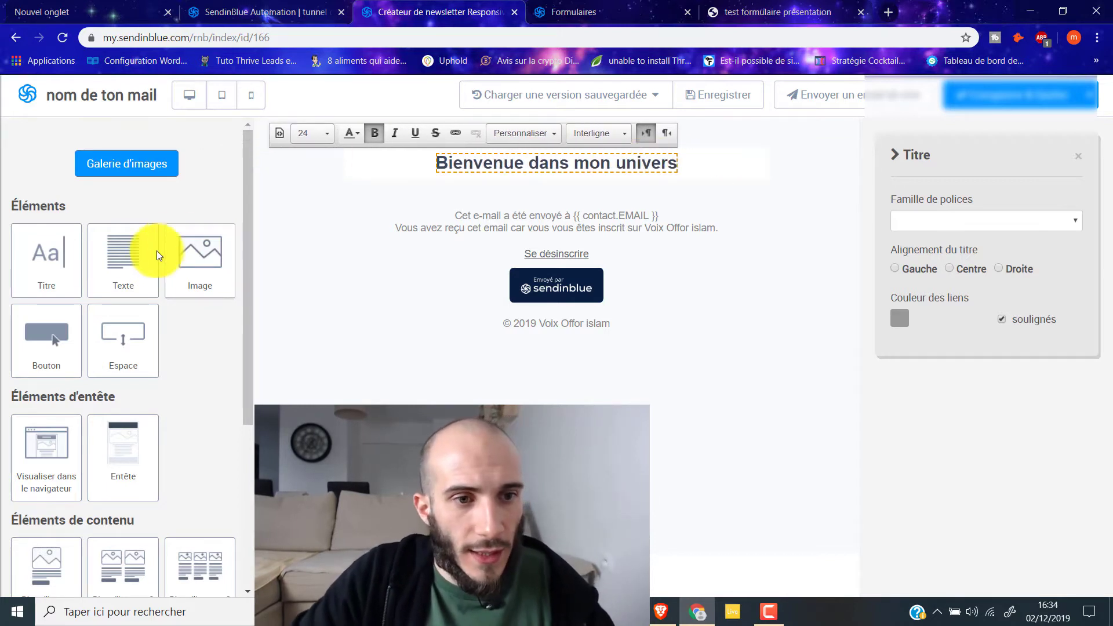
Duplicate the title block and set the second title to "Ton ebook offert"
mouse_move(726, 156)
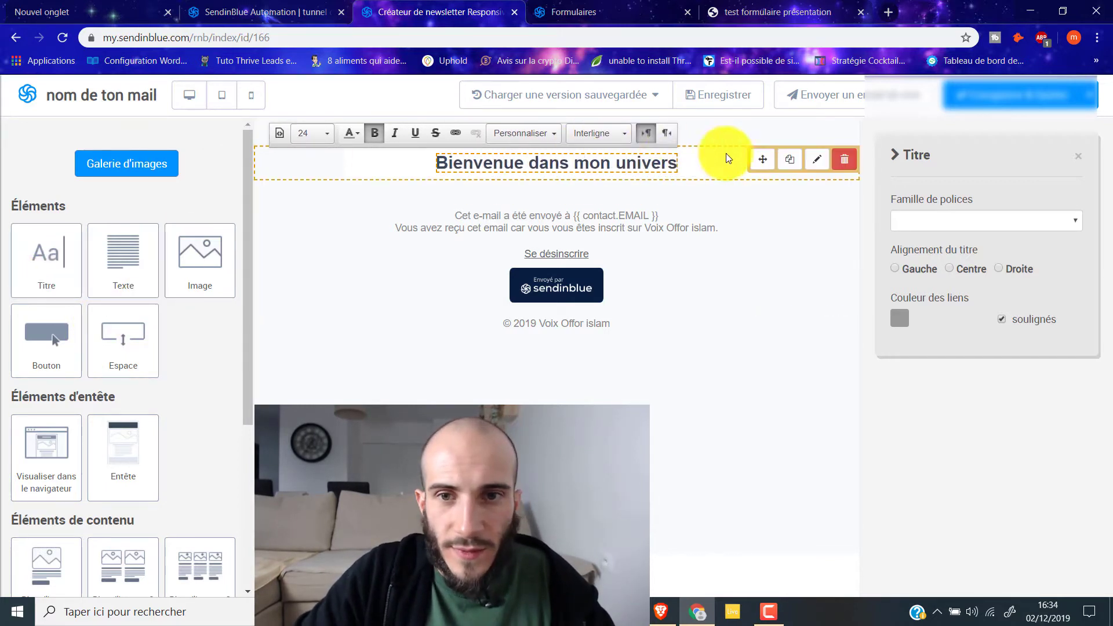
left_click(793, 159)
left_click(545, 199)
double_click(551, 198)
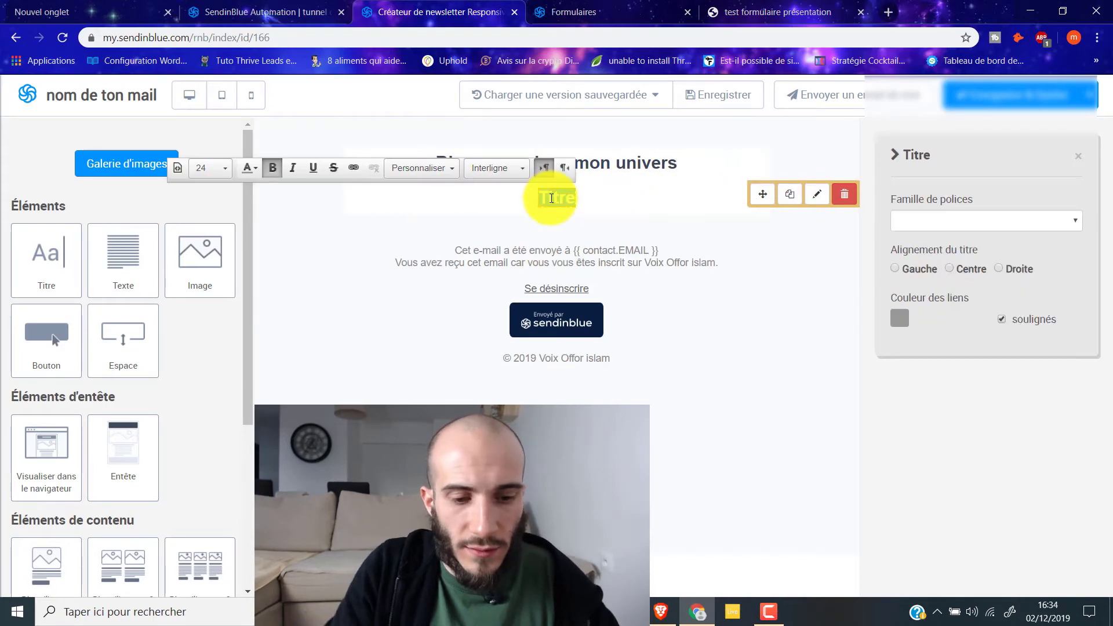
type("Ton ebook offert")
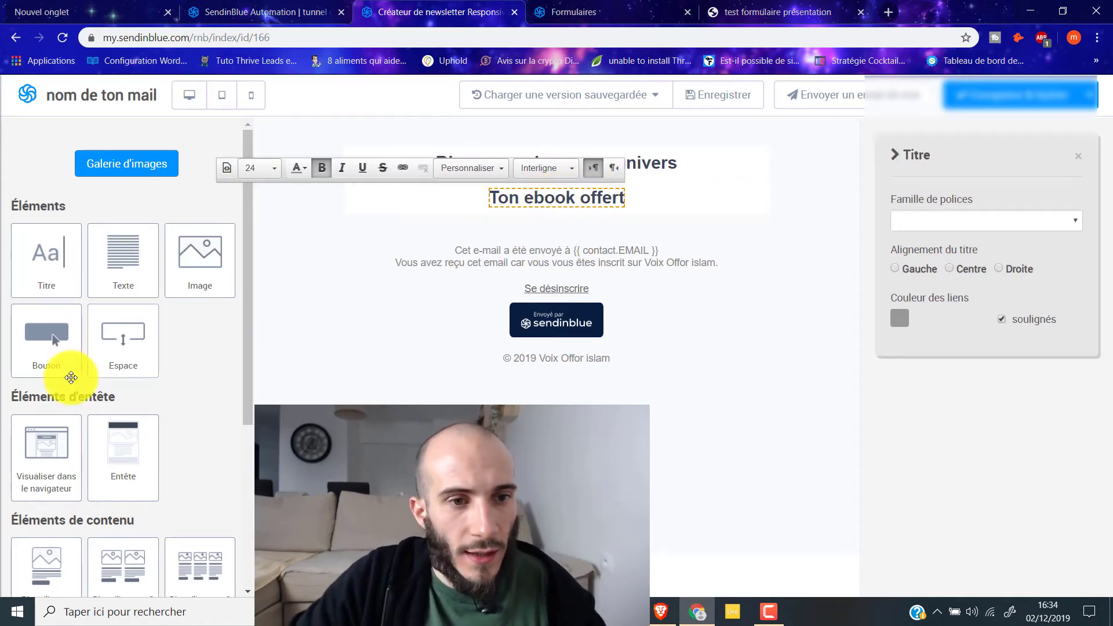
Add a text block below the "Ton ebook offert" title, and delete the unsubscribe and copyright footer blocks
left_click_drag(123, 261, 440, 272)
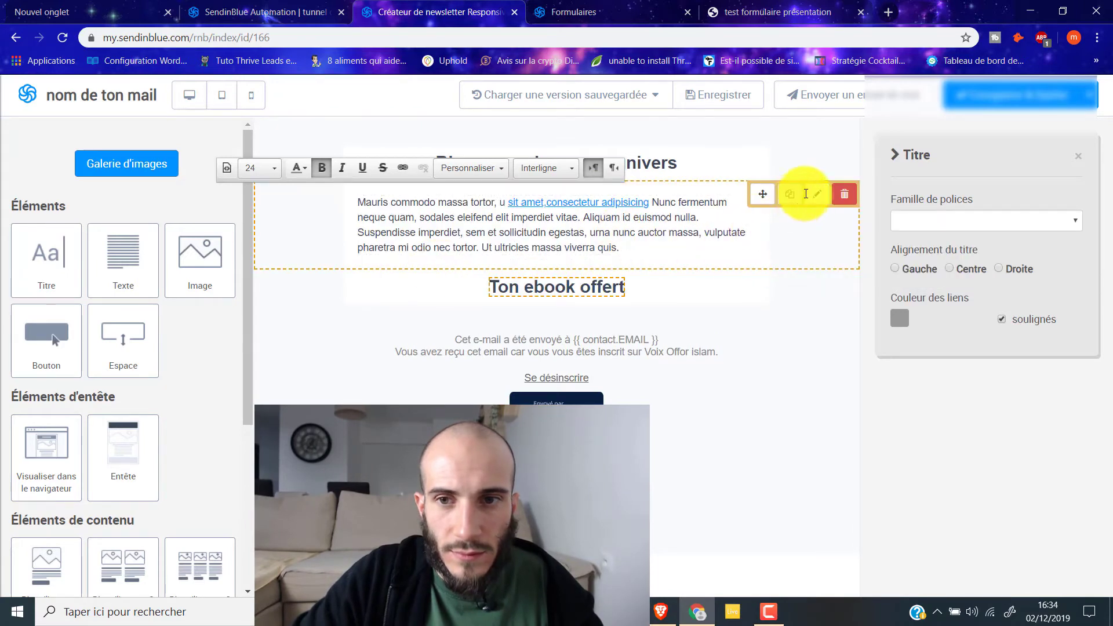
left_click_drag(748, 251, 741, 298)
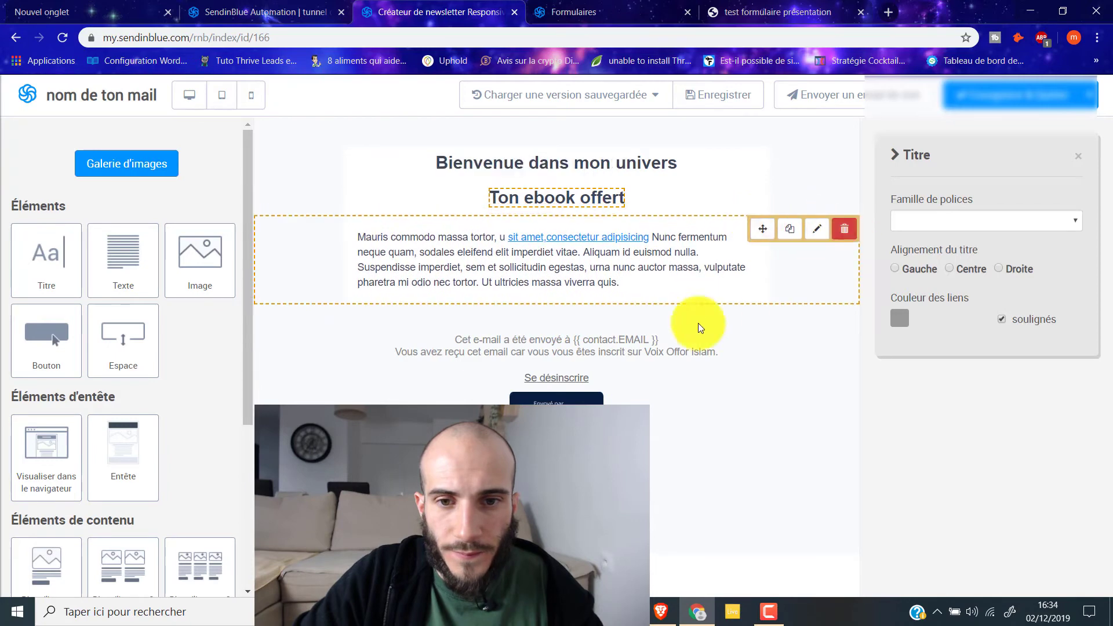
left_click(844, 340)
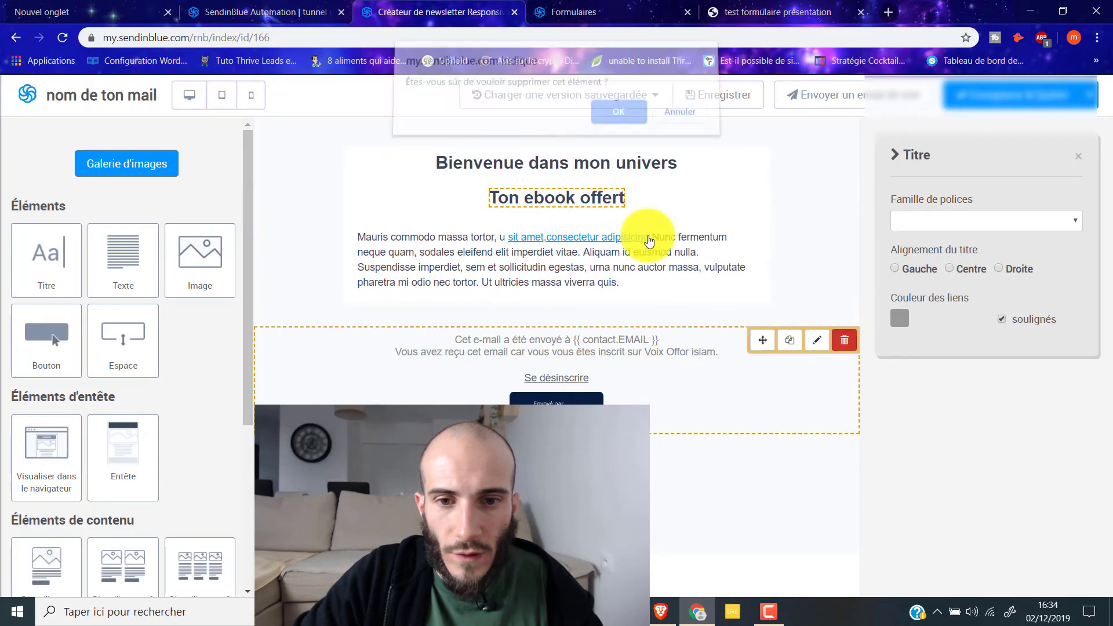
left_click(626, 112)
left_click(835, 340)
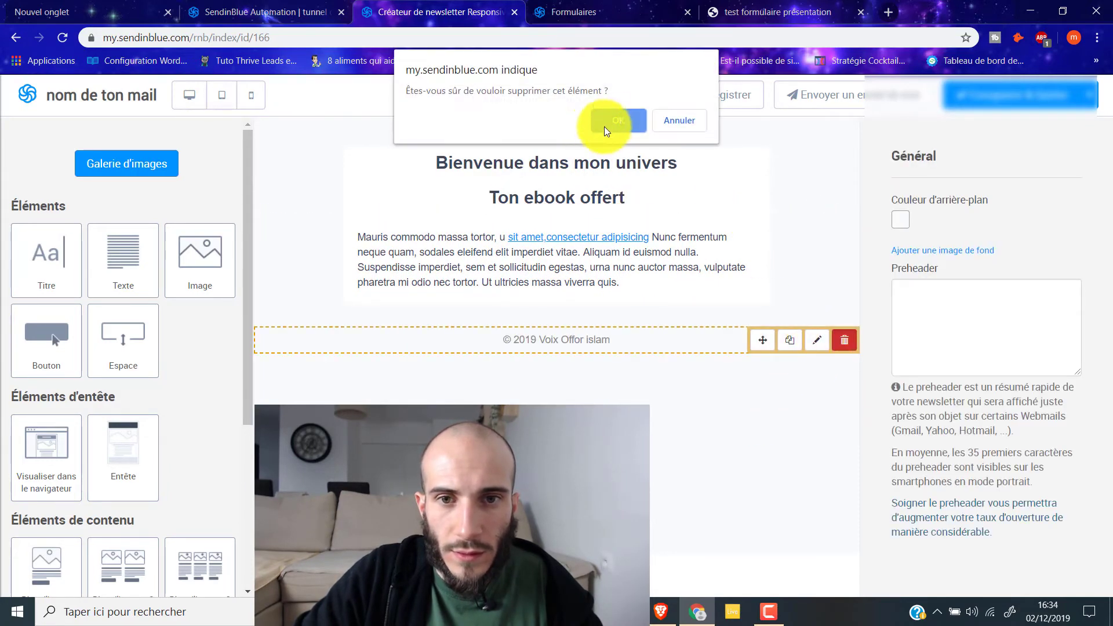
left_click(605, 117)
Replace the text block's placeholder paragraph with "Pour recevoir ton ebook offert clique ici" and select the whole line
left_click(604, 253)
triple_click(603, 255)
type("T")
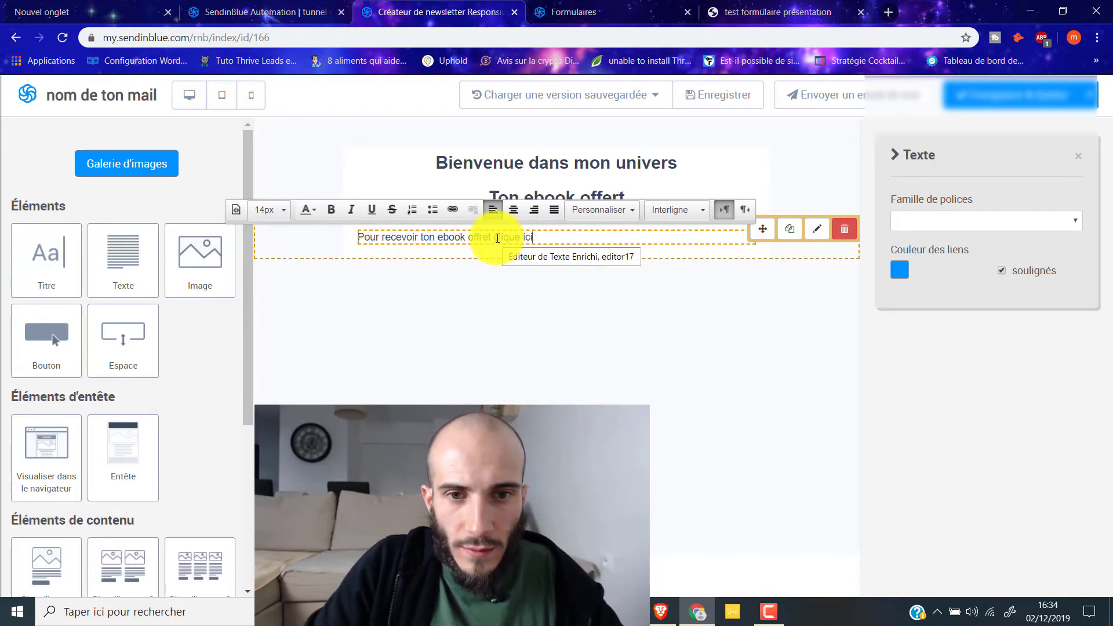
left_click(499, 238)
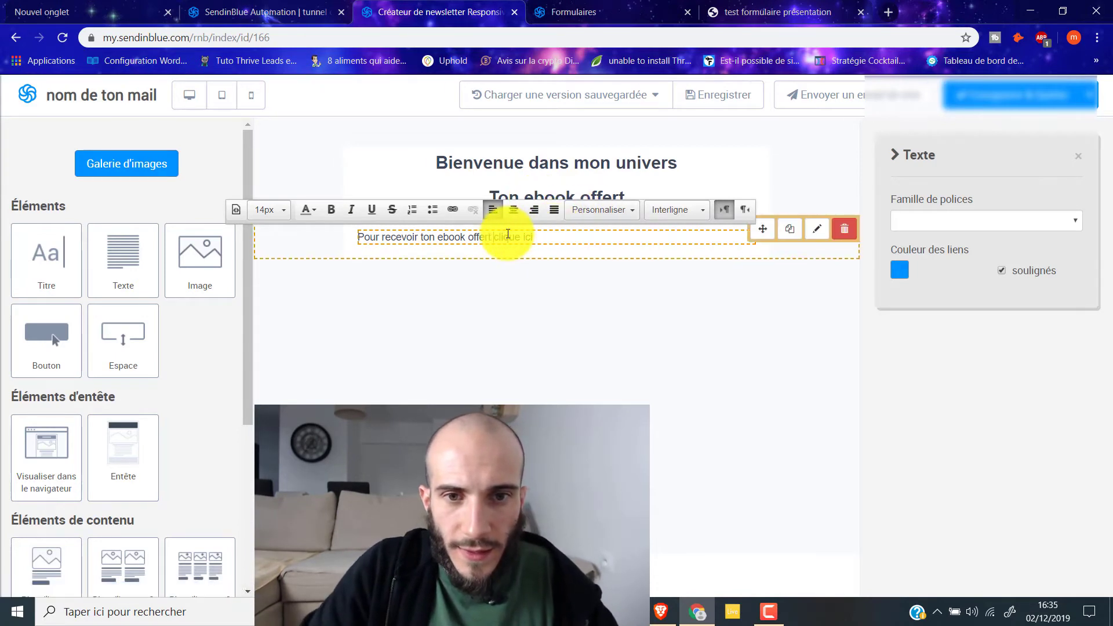
triple_click(484, 239)
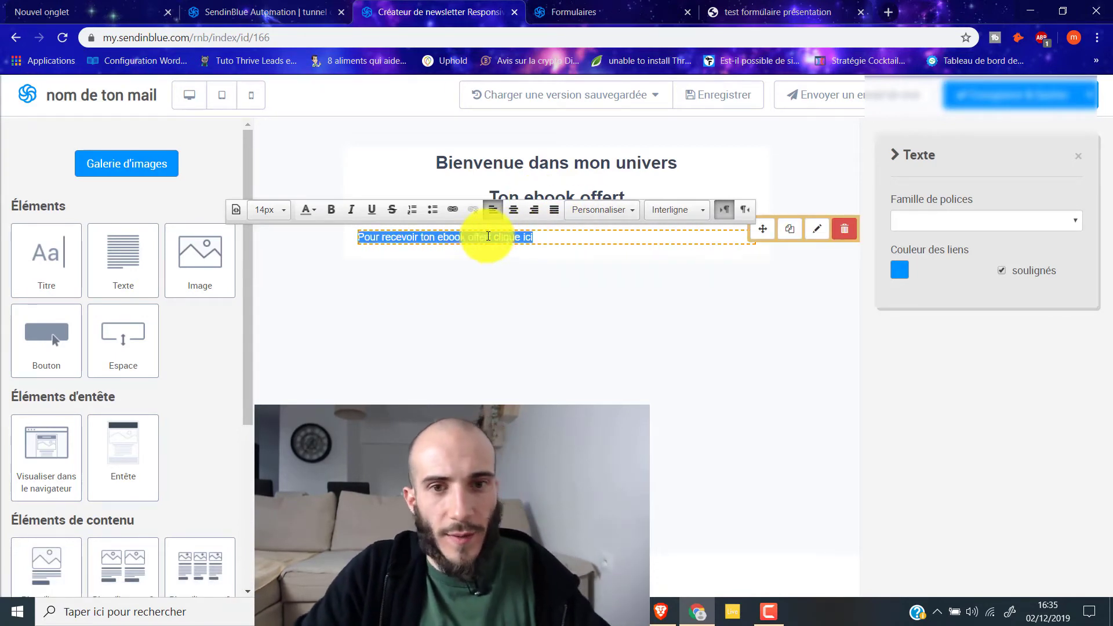
Centre the line "Pour recevoir ton ebook offert clique ici", make it bold and set its font size to 22
left_click(519, 209)
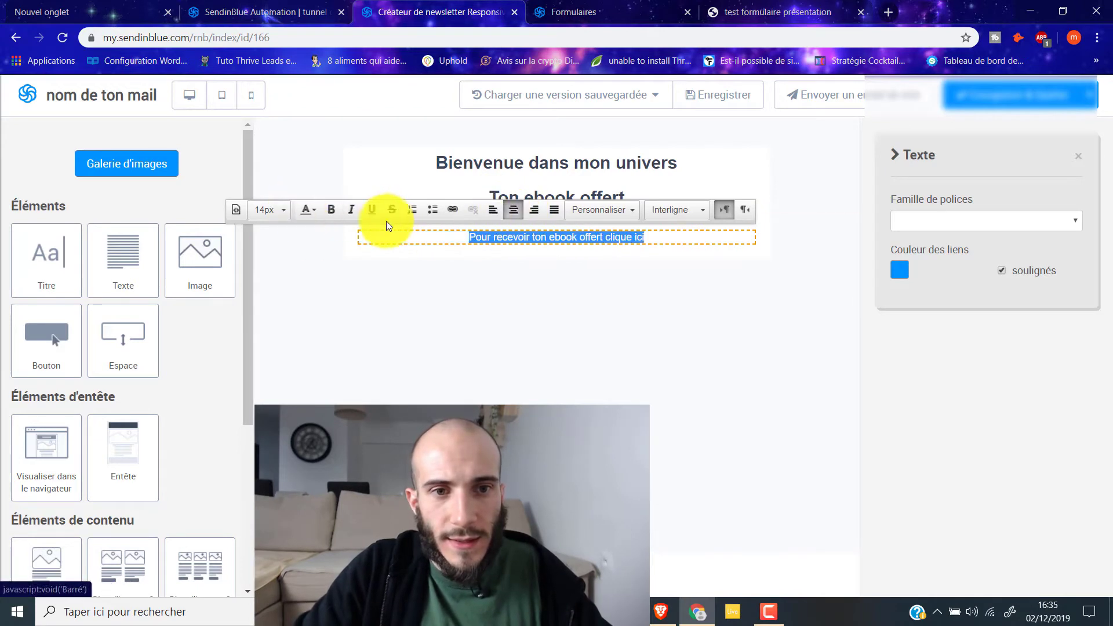
left_click(331, 210)
left_click(287, 211)
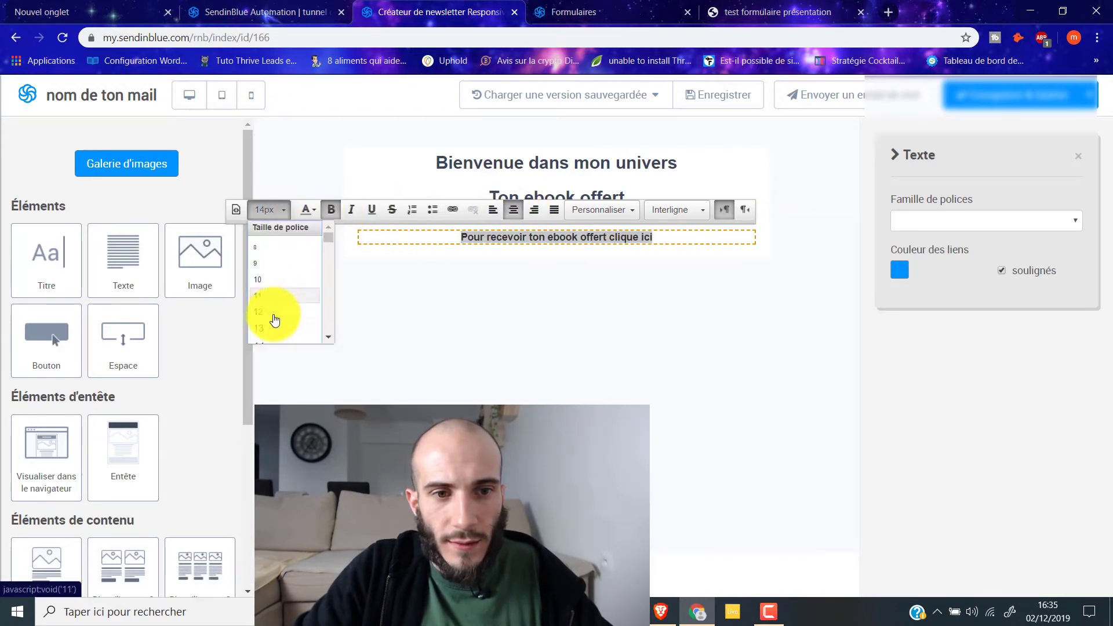
scroll(276, 314, "down", 3)
left_click(290, 318)
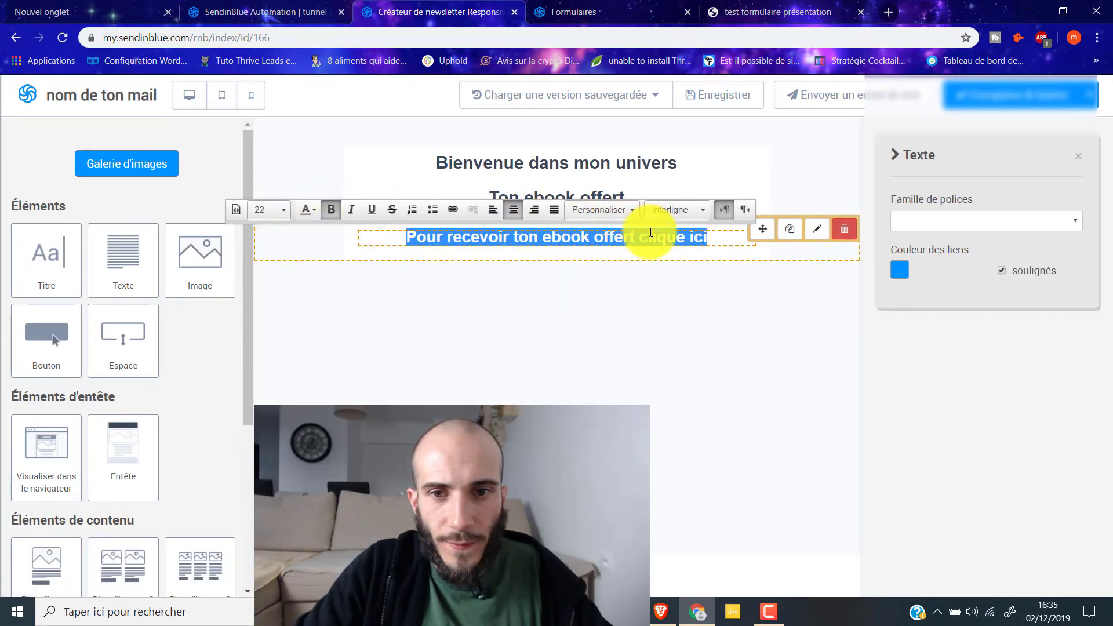
left_click_drag(640, 237, 739, 238)
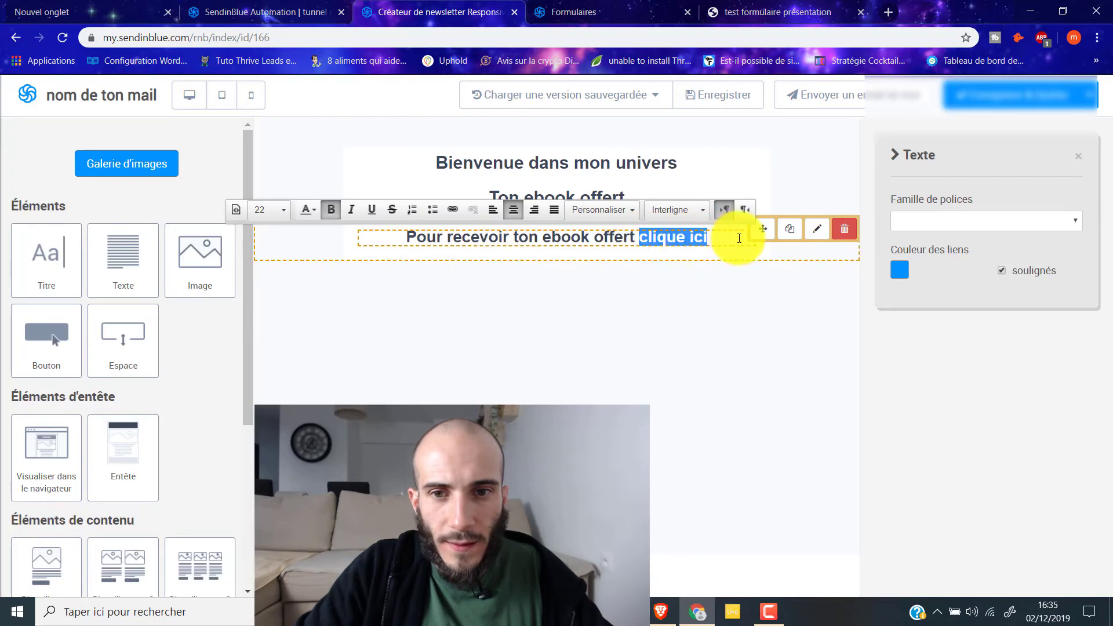
left_click(458, 213)
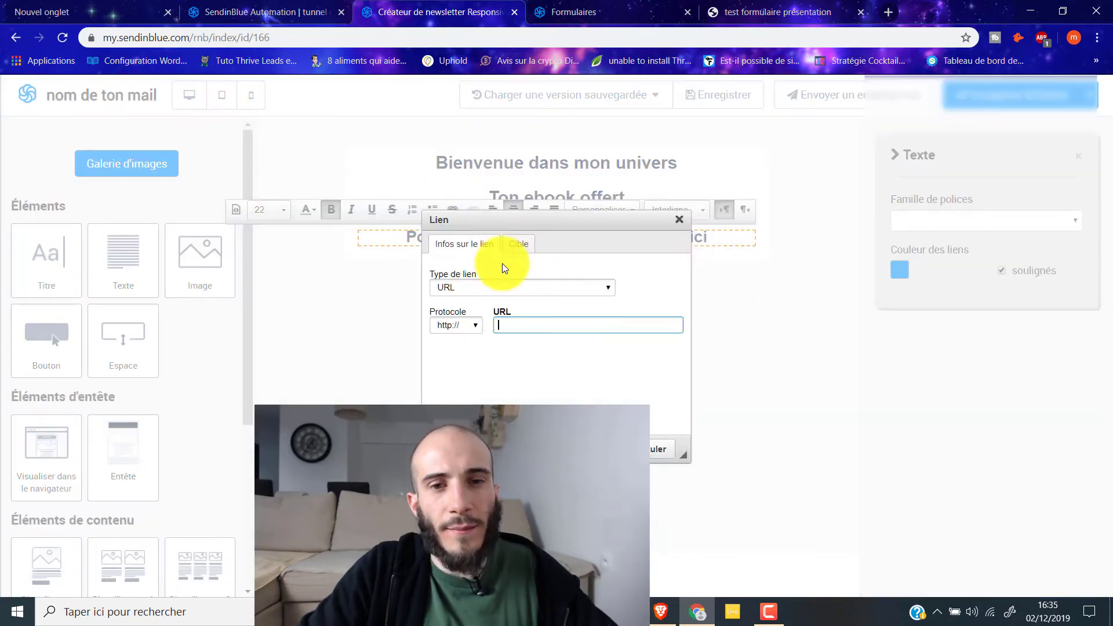
type("jggjhgsf.fr")
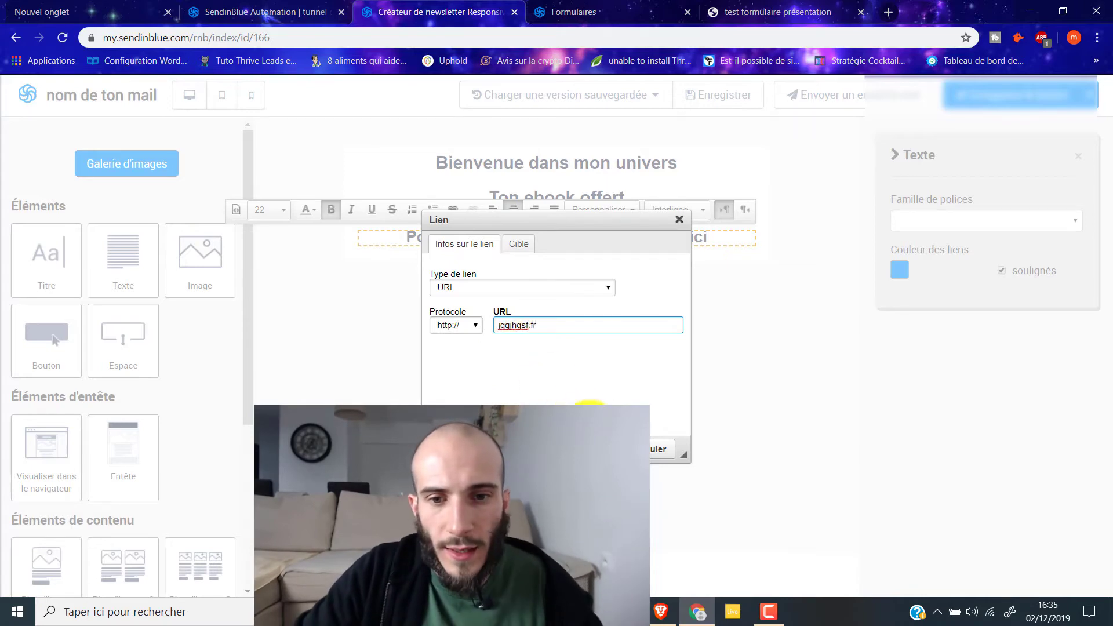
left_click(604, 449)
left_click(681, 298)
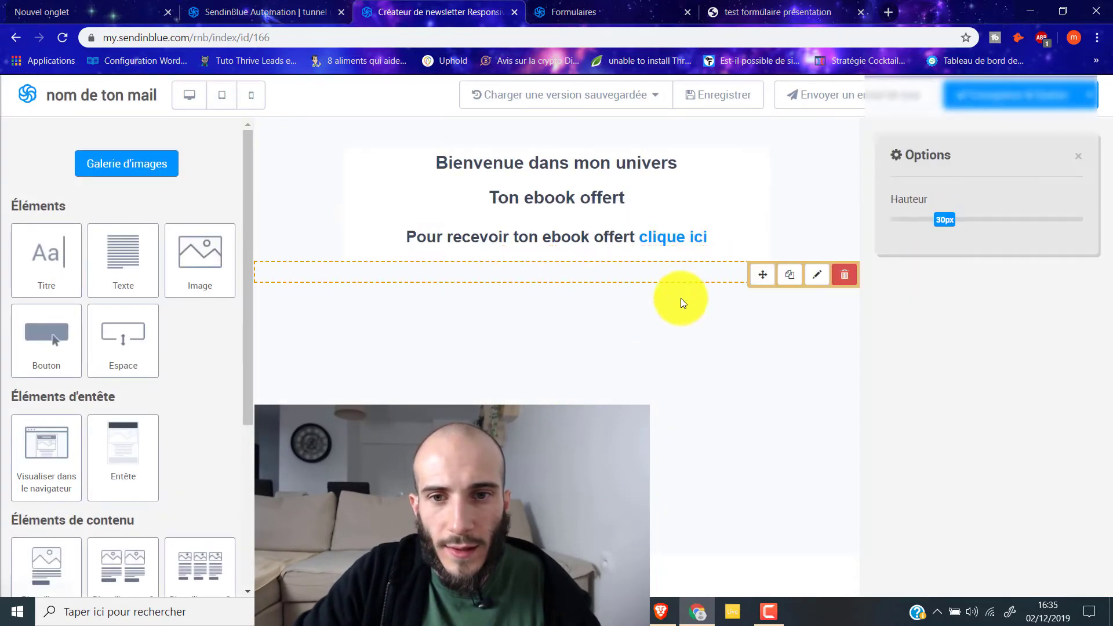
Change the text colour of the title "Bienvenue dans mon univers" to orange
left_click(673, 167)
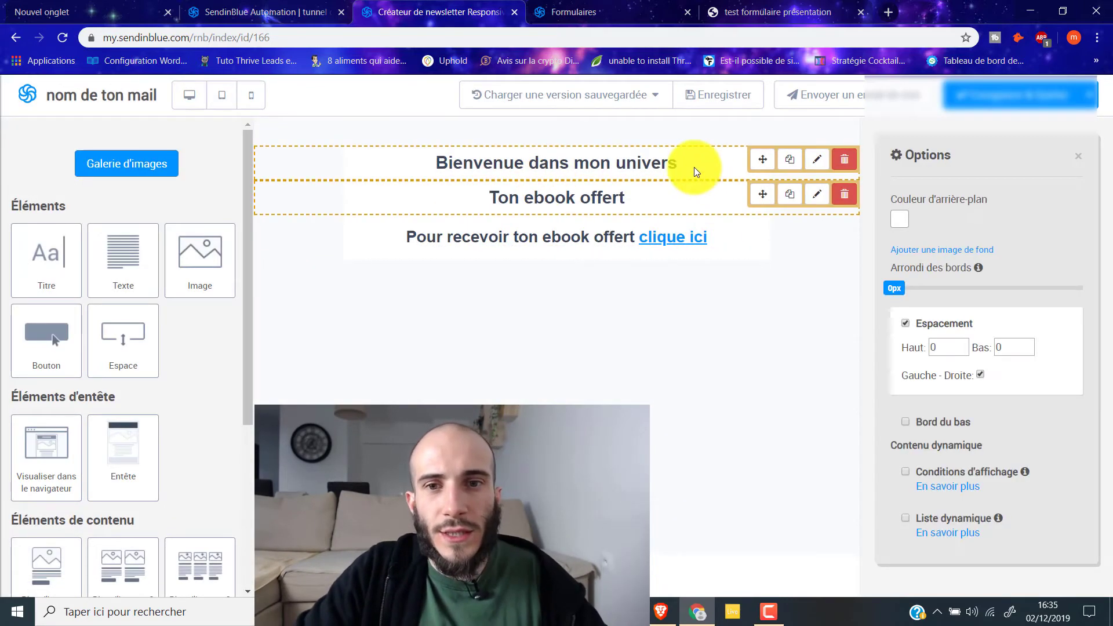
left_click(654, 164)
triple_click(654, 164)
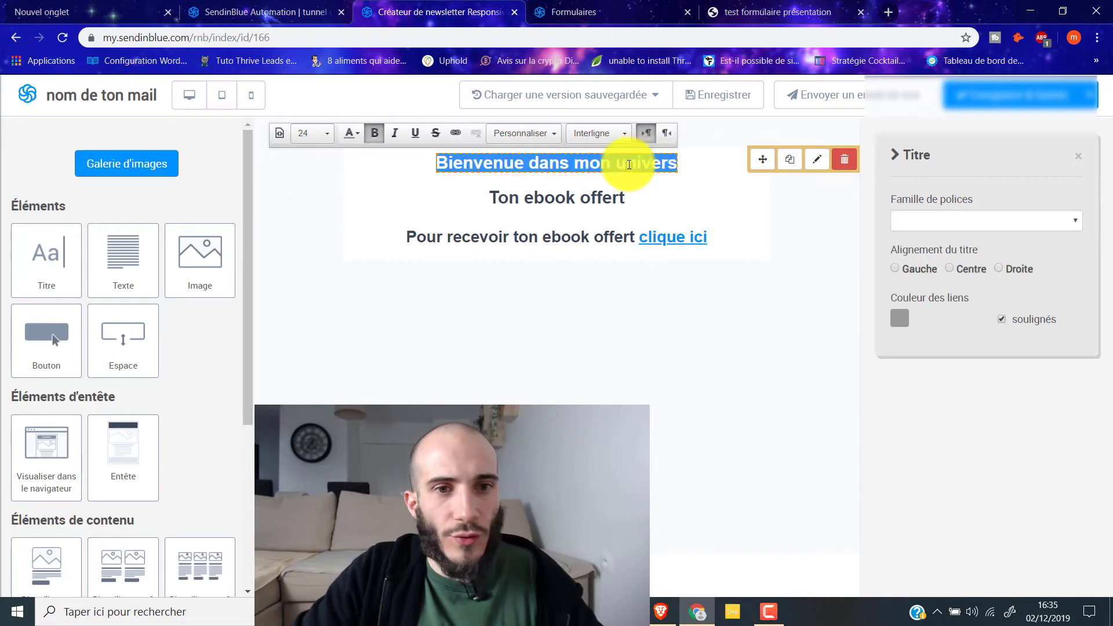
left_click(354, 133)
left_click(363, 192)
left_click(489, 296)
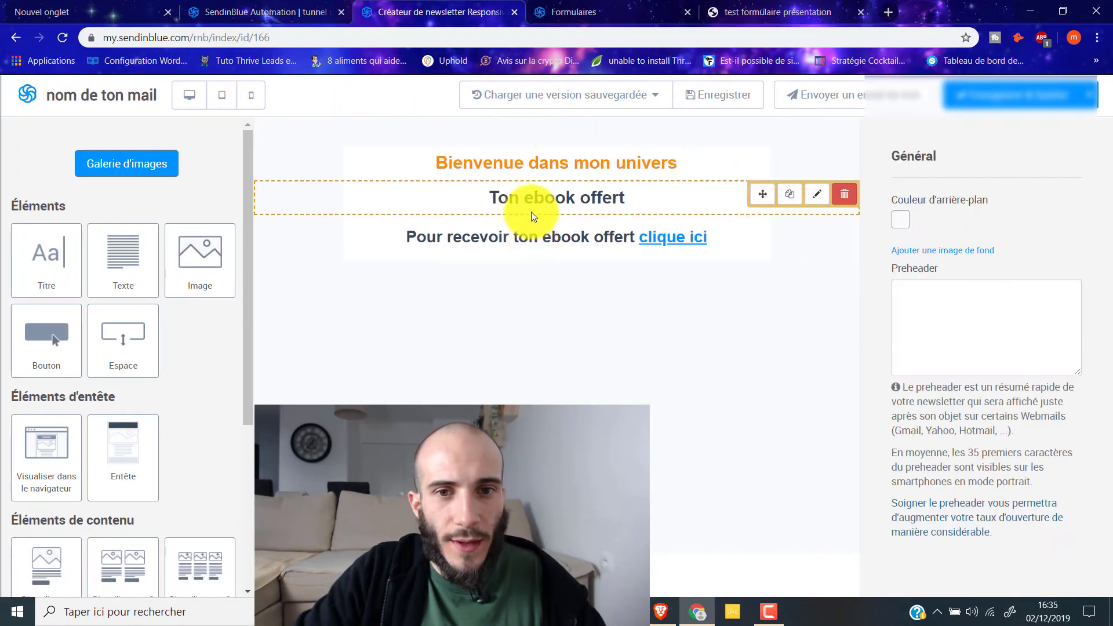
Change the text colour of the title "Ton ebook offert" to red
left_click(532, 197)
triple_click(533, 197)
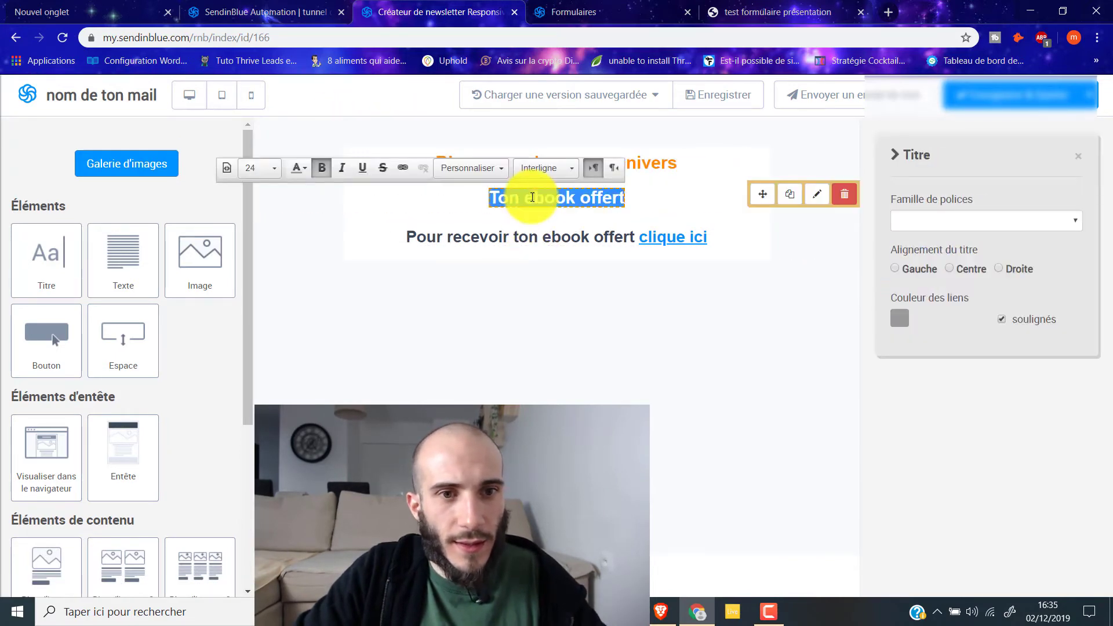
left_click(298, 168)
left_click(296, 213)
left_click(559, 335)
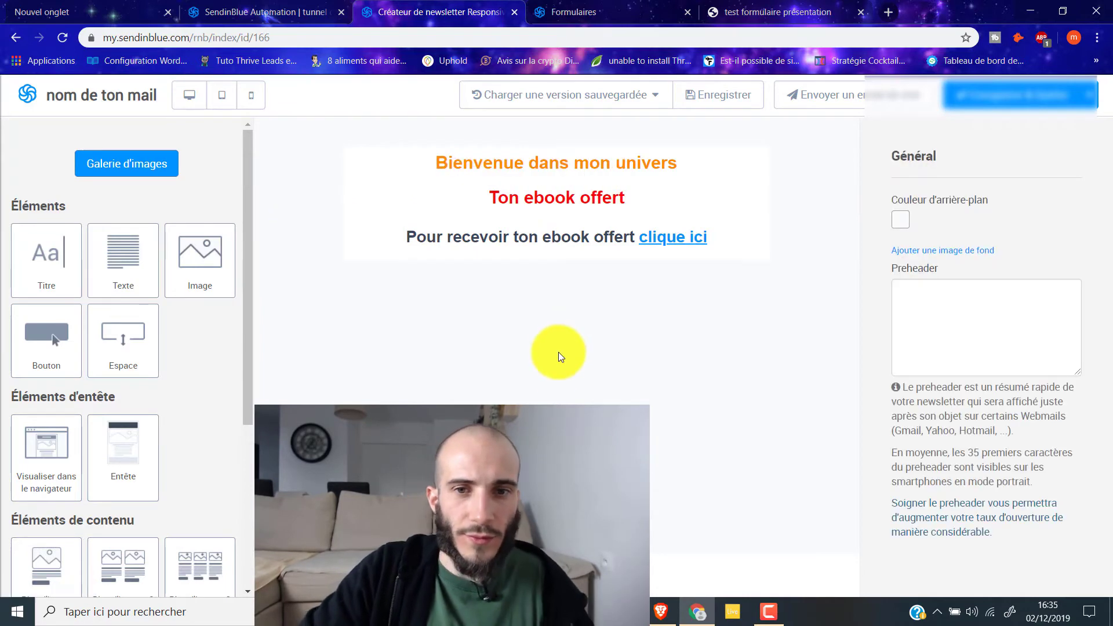
Add an image block below the "Pour recevoir ton ebook offert" text and set its image source to URL
scroll(87, 378, "down", 3)
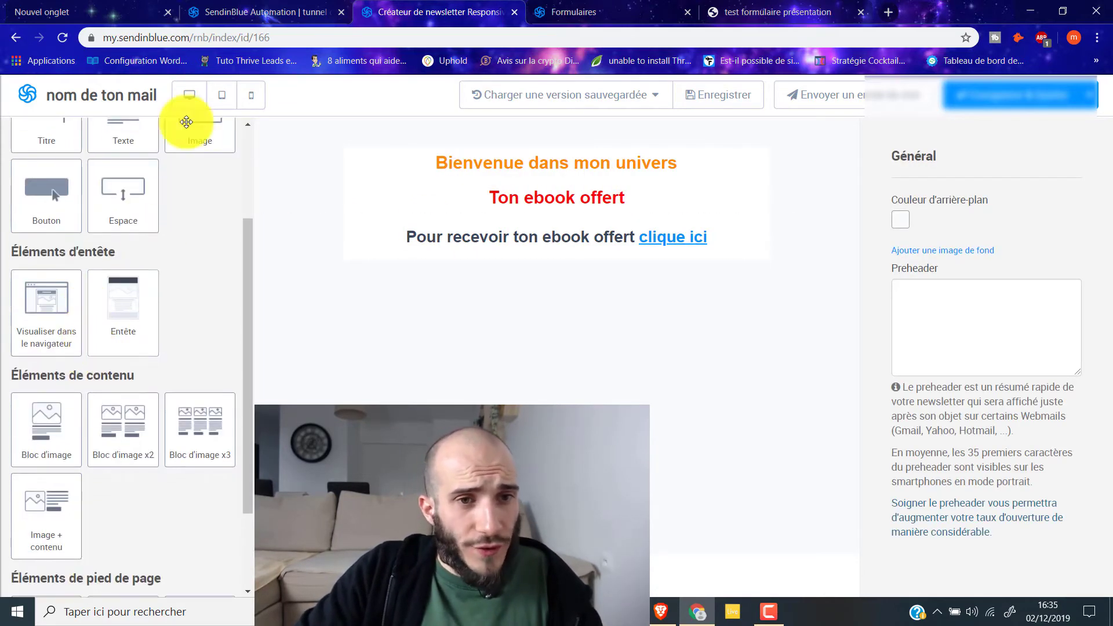
left_click_drag(197, 151, 513, 287)
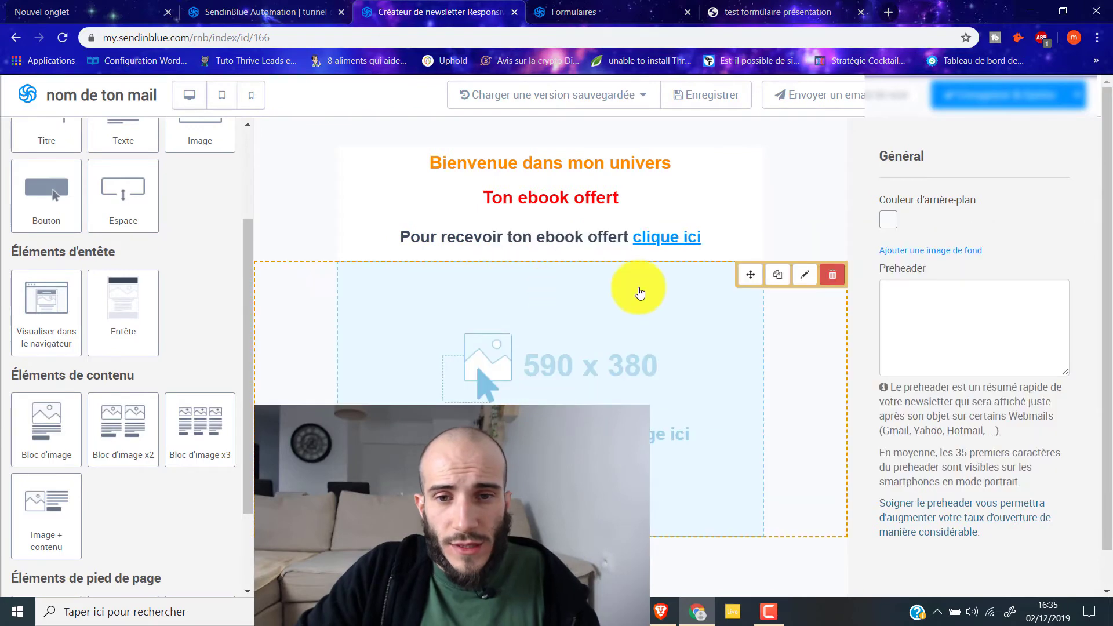
left_click(612, 400)
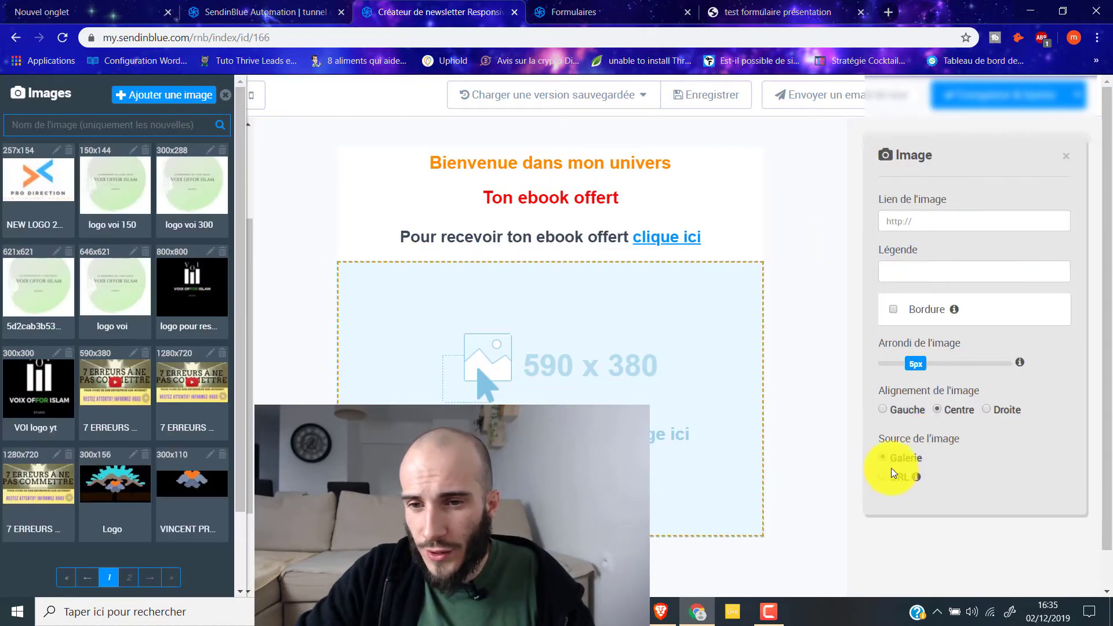
left_click(884, 476)
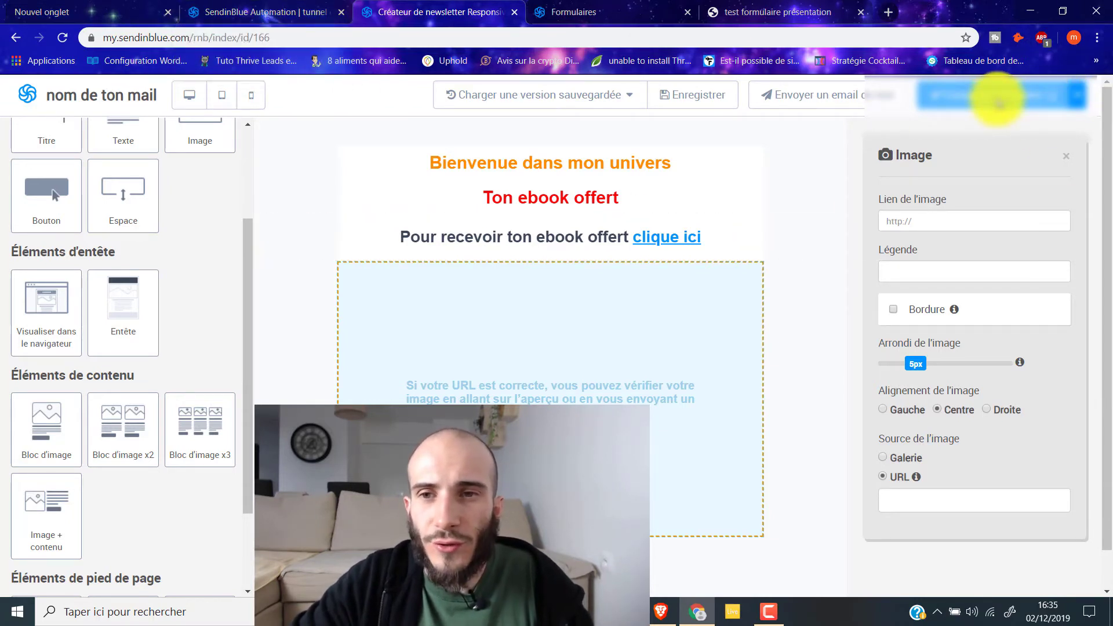
Save the email design and exit the editor, then save and activate the template
left_click(998, 102)
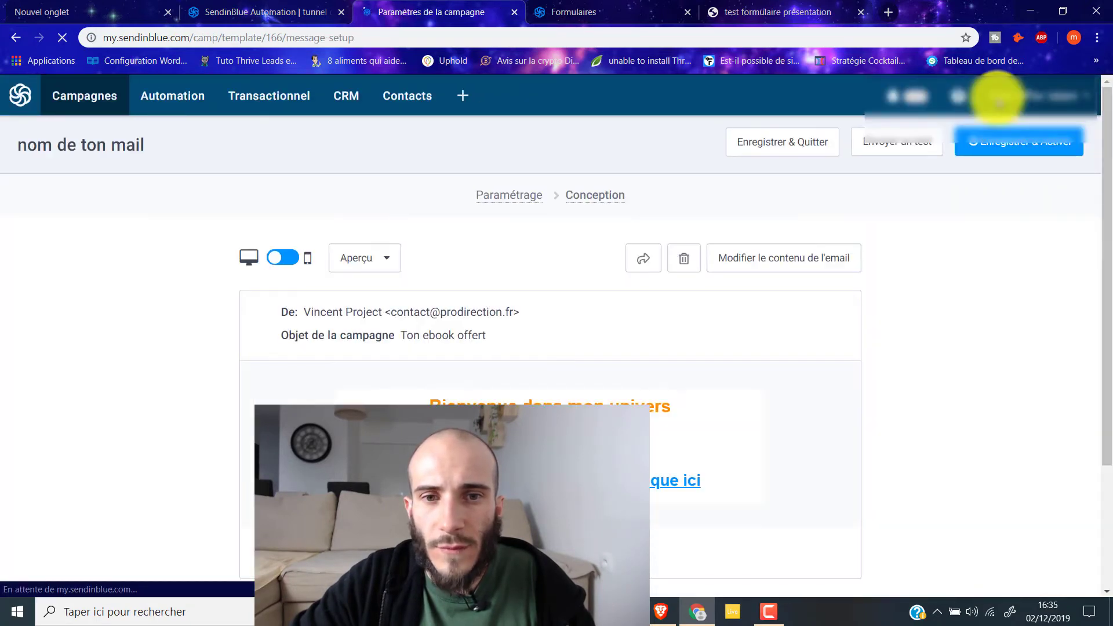
scroll(556, 336, "down", 3)
scroll(571, 397, "up", 3)
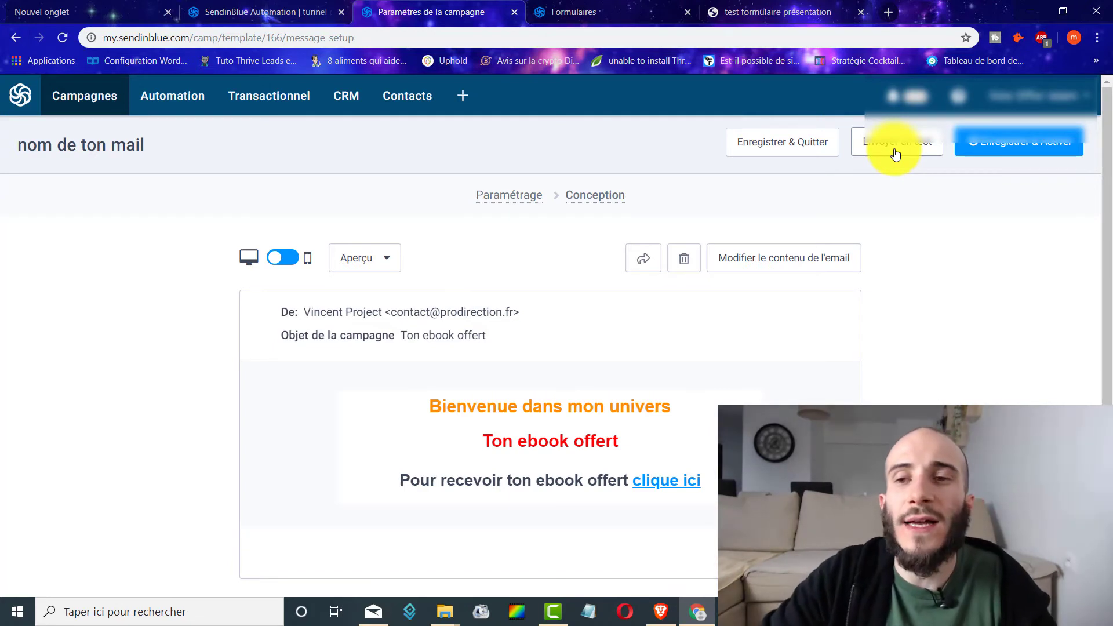
left_click(998, 142)
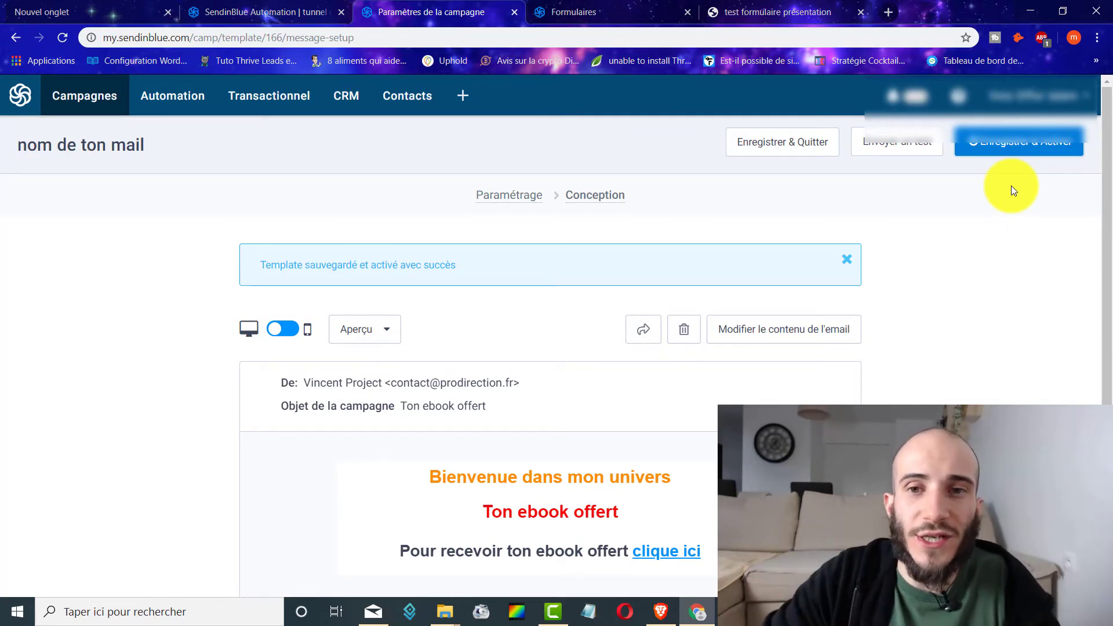
Return to the automation scenario, check the email template list, and close the outdated "Envoyer un email" dialog
left_click(287, 11)
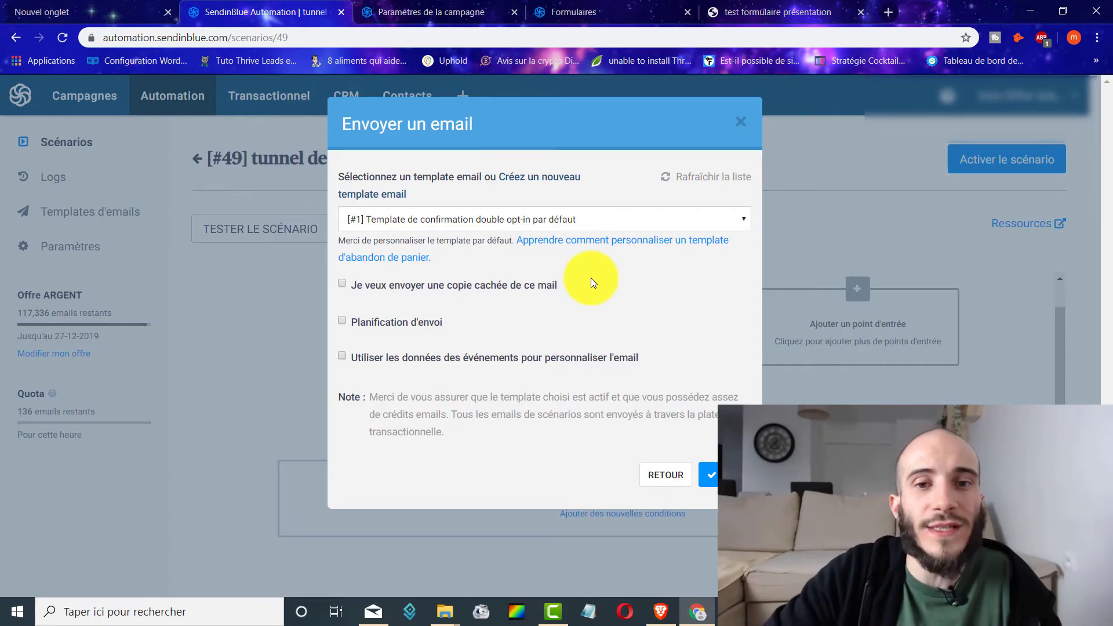
left_click(560, 225)
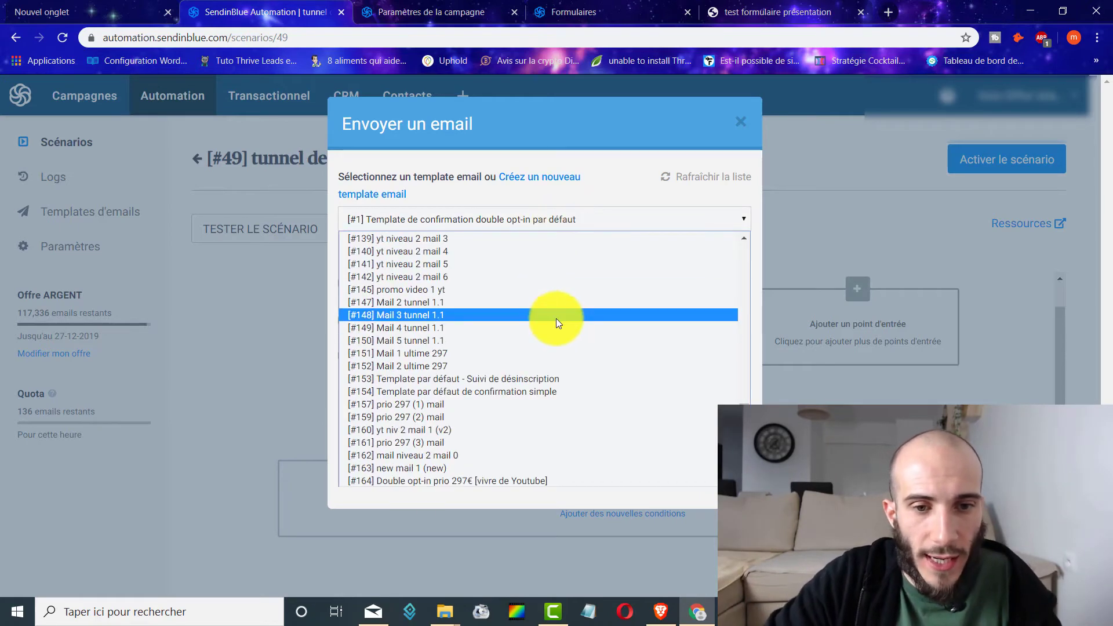
left_click(409, 134)
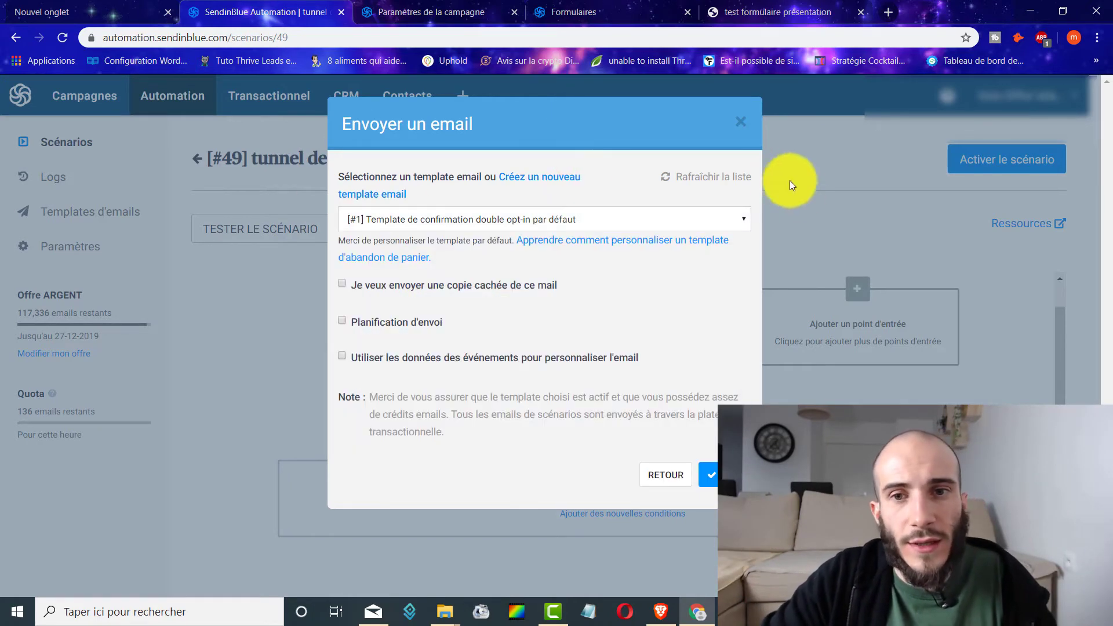
left_click(742, 127)
Add an "Envoyer un email" action below the form entry point, using the template "nom de ton mail"
left_click(619, 422)
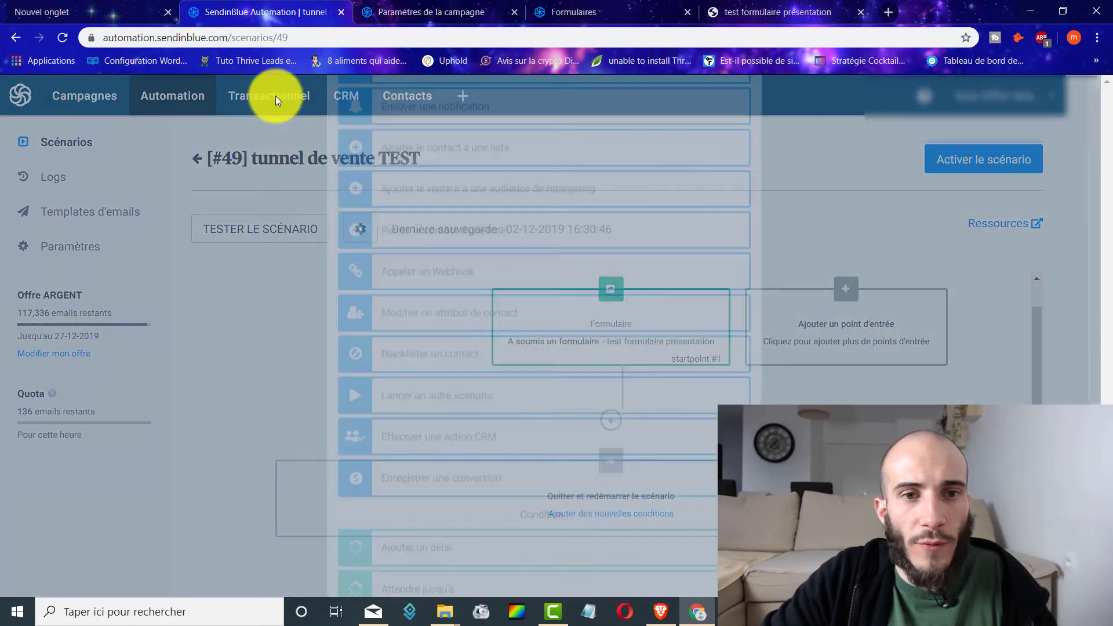
left_click(451, 232)
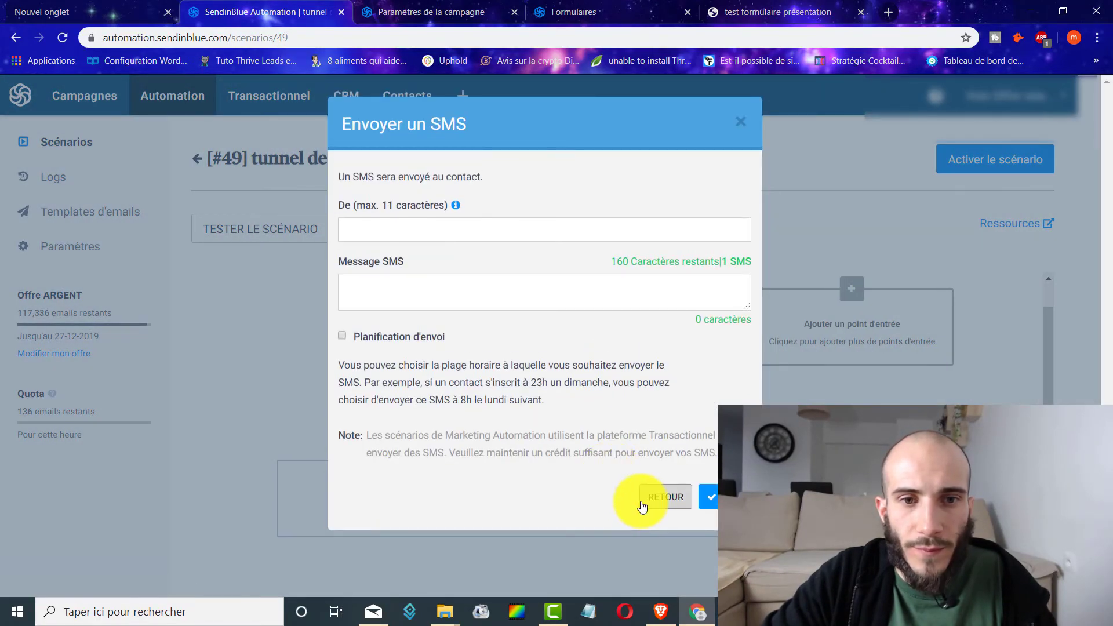
left_click(667, 497)
scroll(432, 185, "up", 2)
left_click(436, 203)
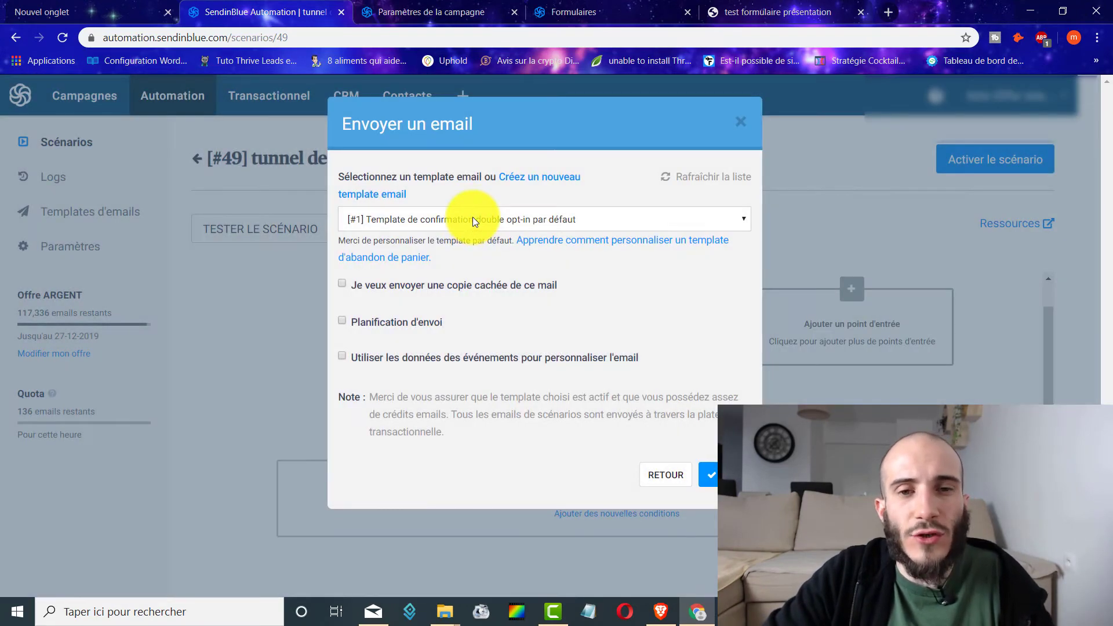
left_click(472, 218)
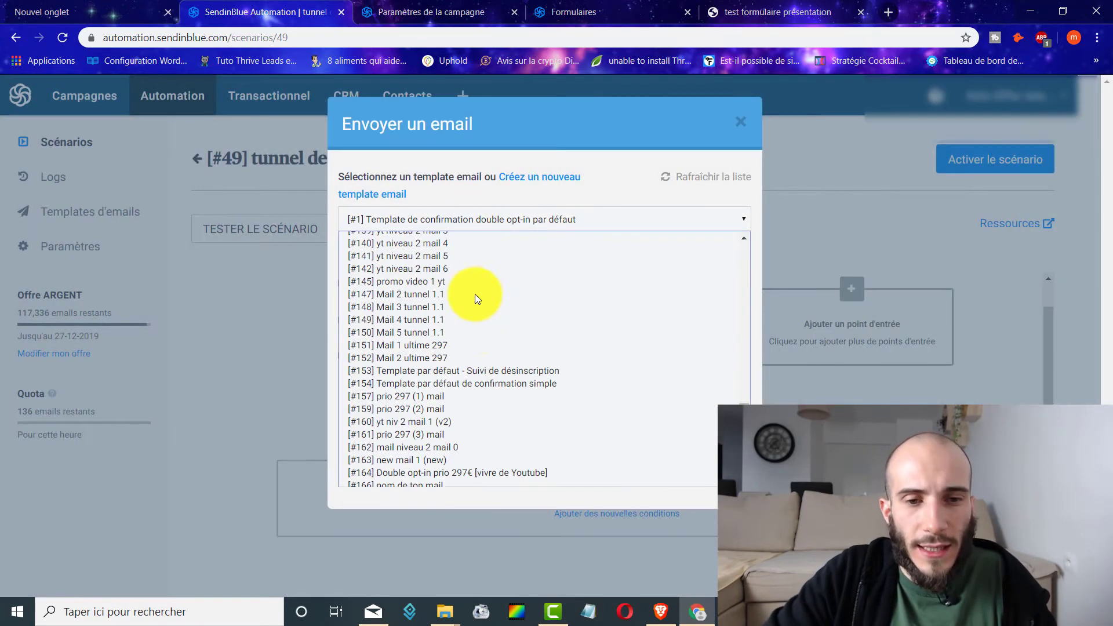
left_click(430, 481)
left_click(709, 476)
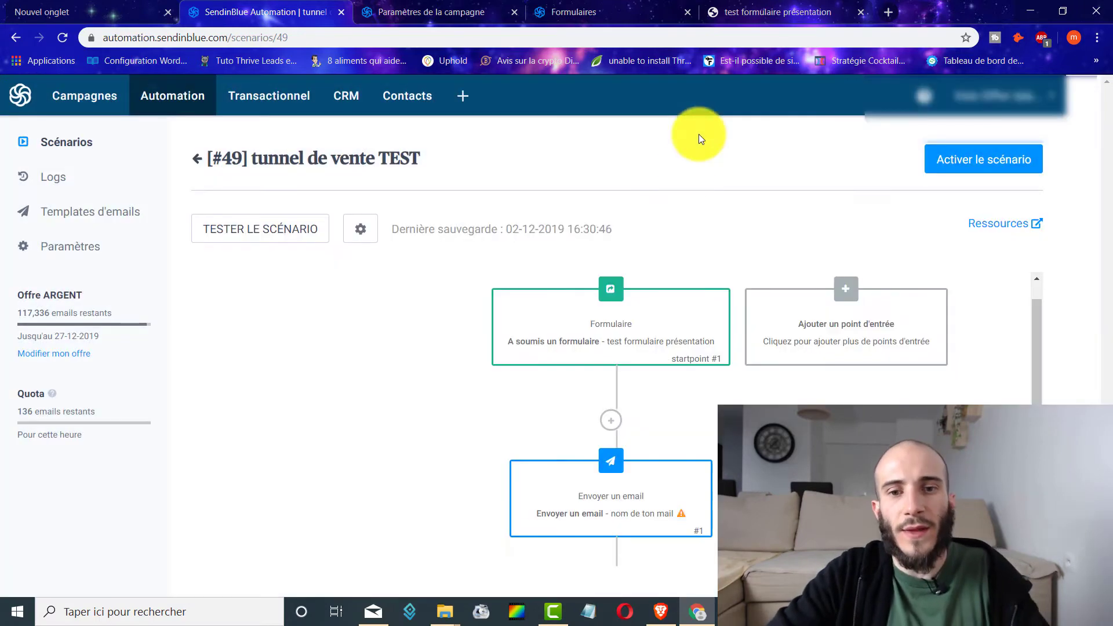
Add a delay condition of 24 hours below the "nom de ton mail" email action
scroll(683, 289, "down", 3)
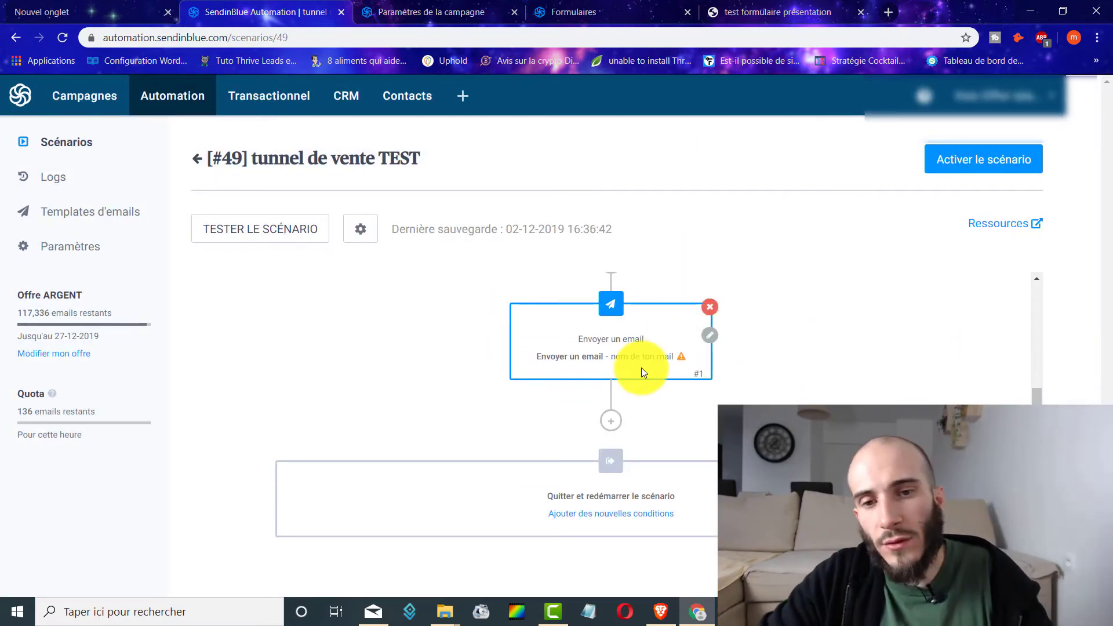
scroll(641, 368, "up", 3)
scroll(635, 374, "down", 3)
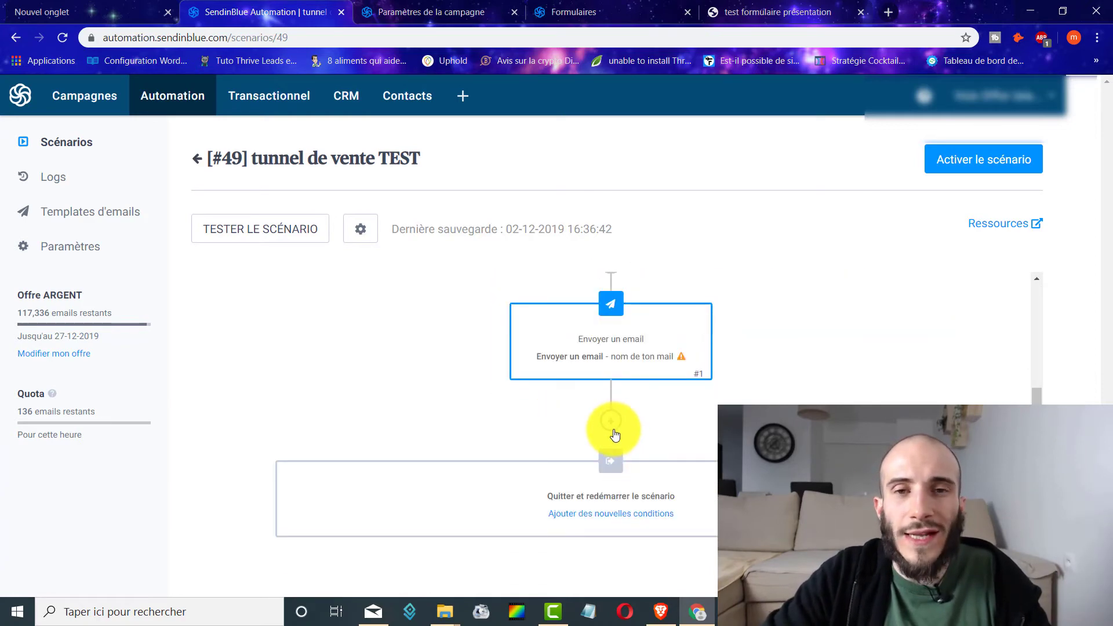
left_click(612, 430)
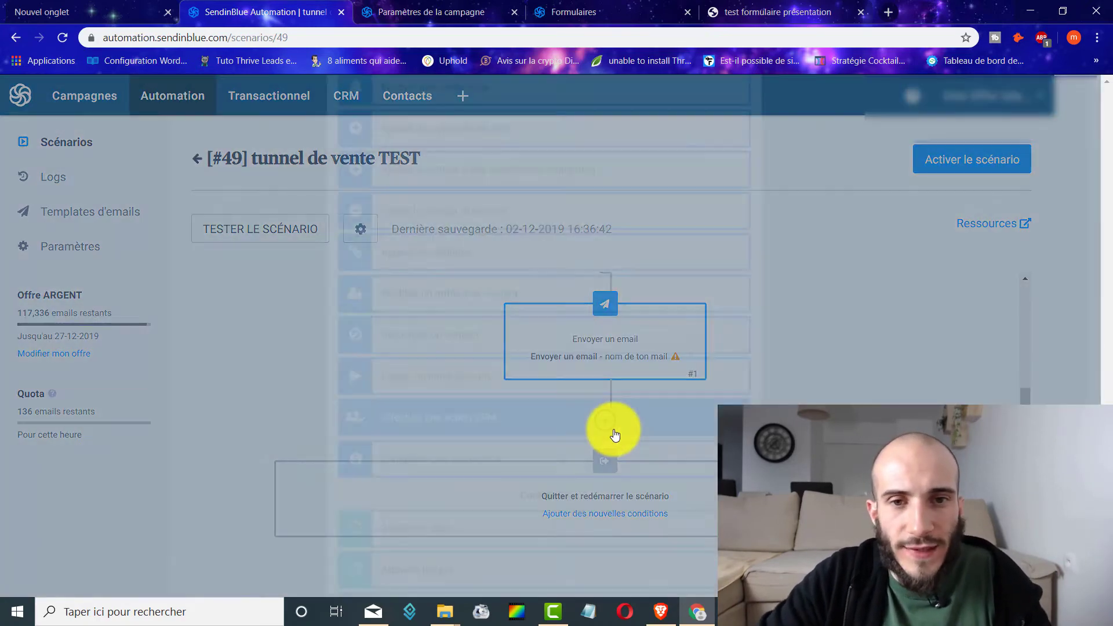
scroll(537, 230, "down", 5)
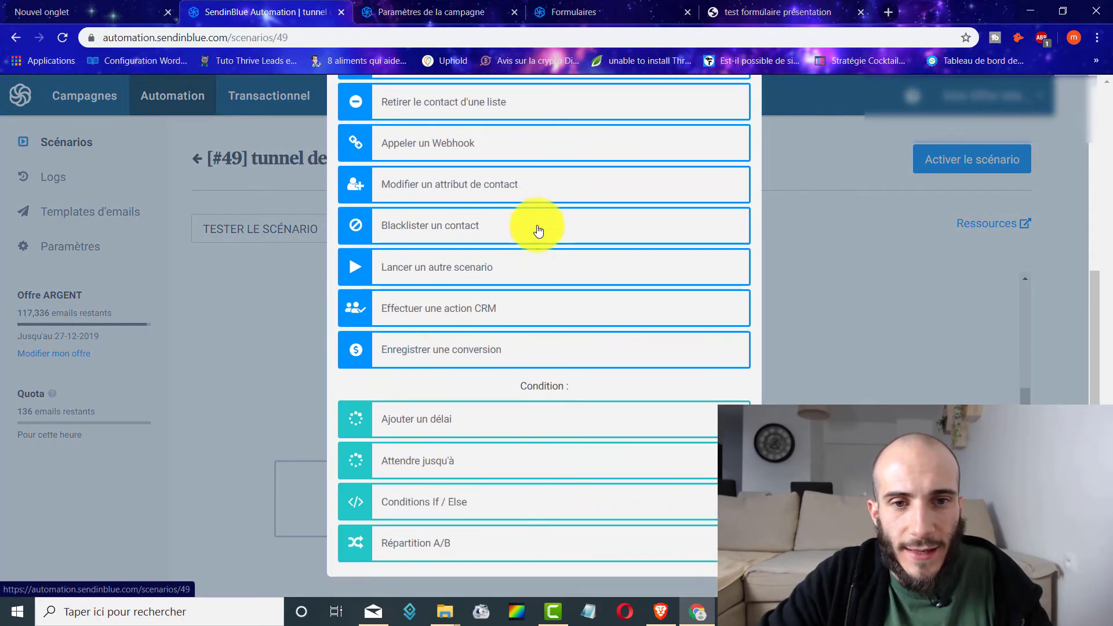
left_click(418, 421)
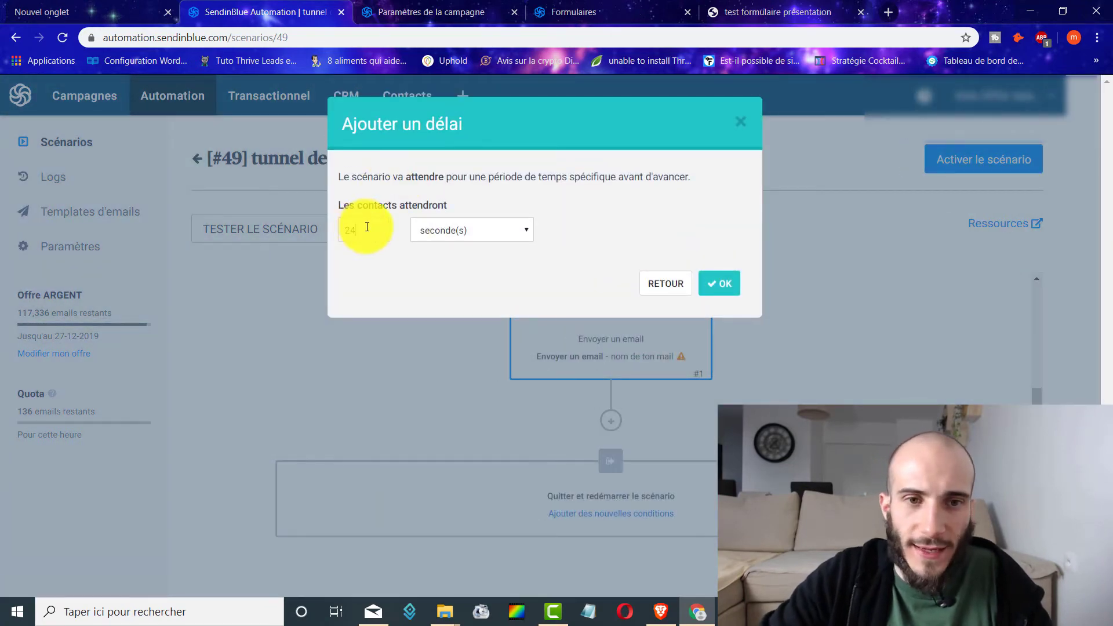
left_click(463, 230)
left_click(448, 274)
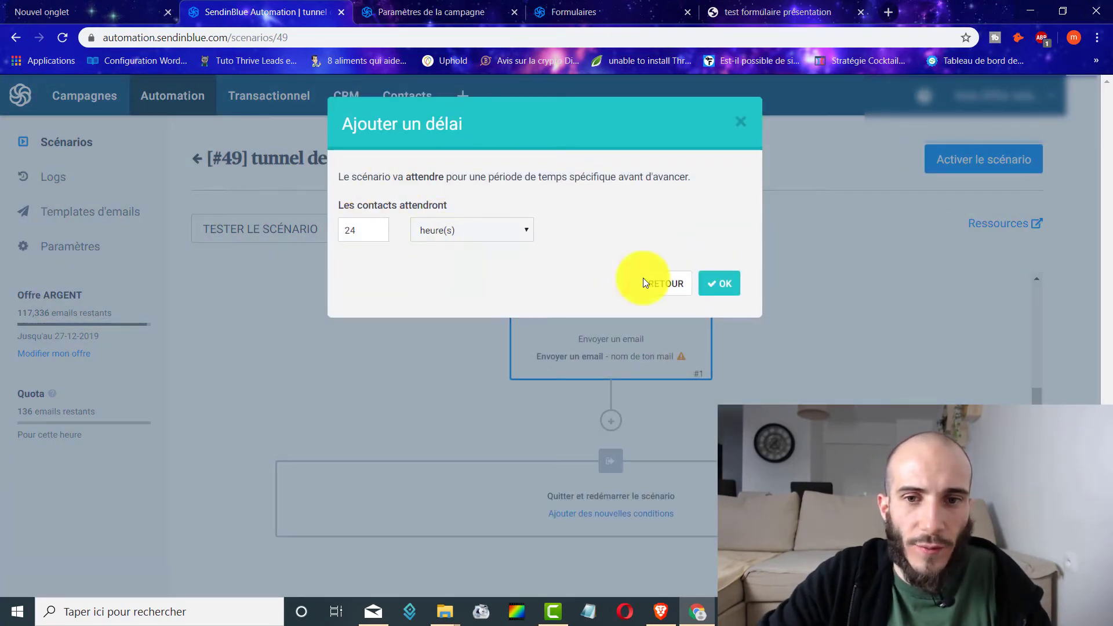
left_click(730, 282)
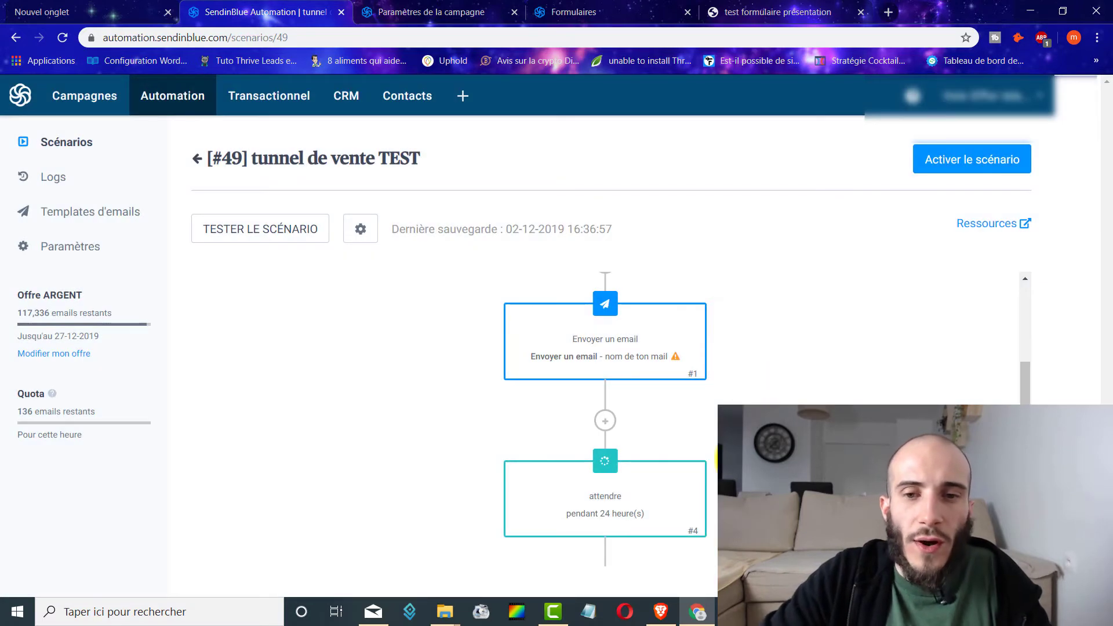
scroll(609, 452, "down", 3)
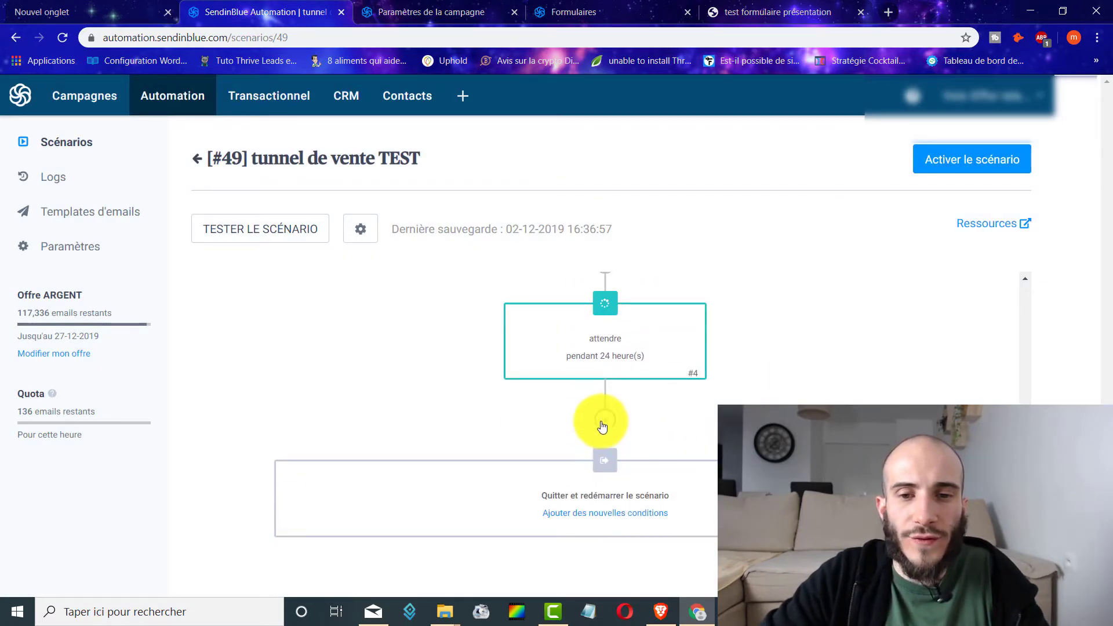
Add an "Envoyer un email" action below the 24-hour delay, using the template "new mail 5"
left_click(603, 426)
left_click(468, 211)
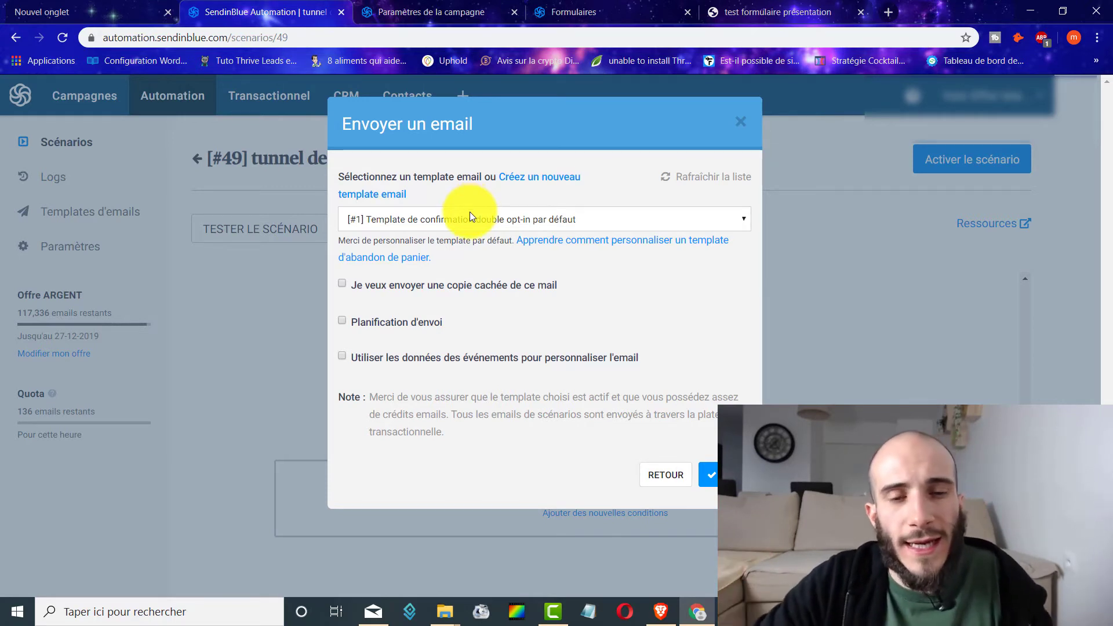
left_click(470, 214)
scroll(447, 406, "down", 3)
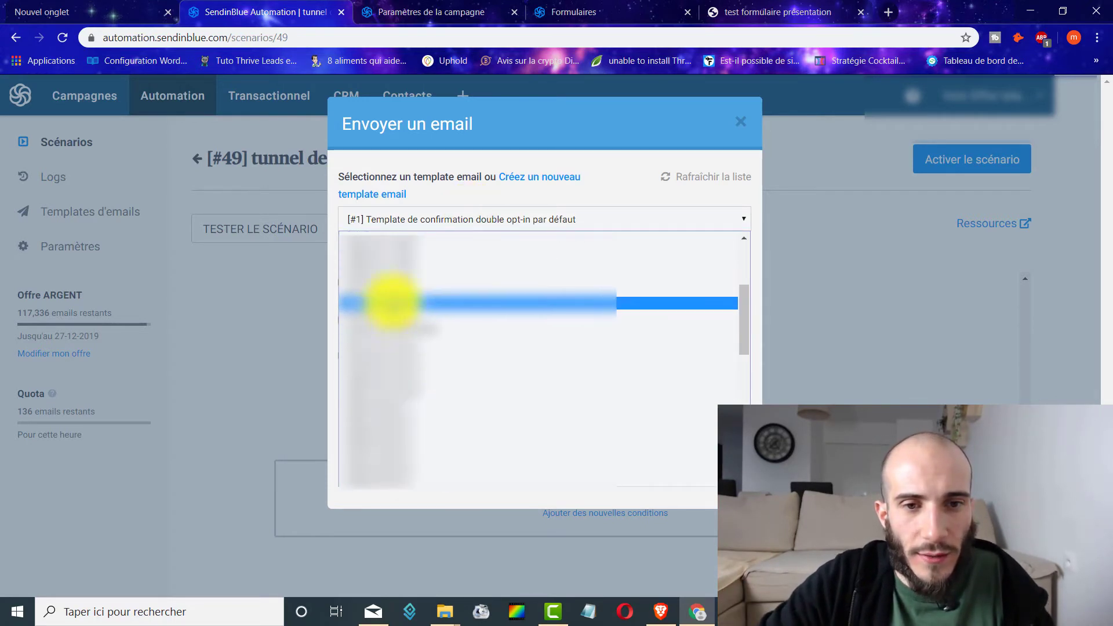
left_click(406, 263)
left_click(704, 485)
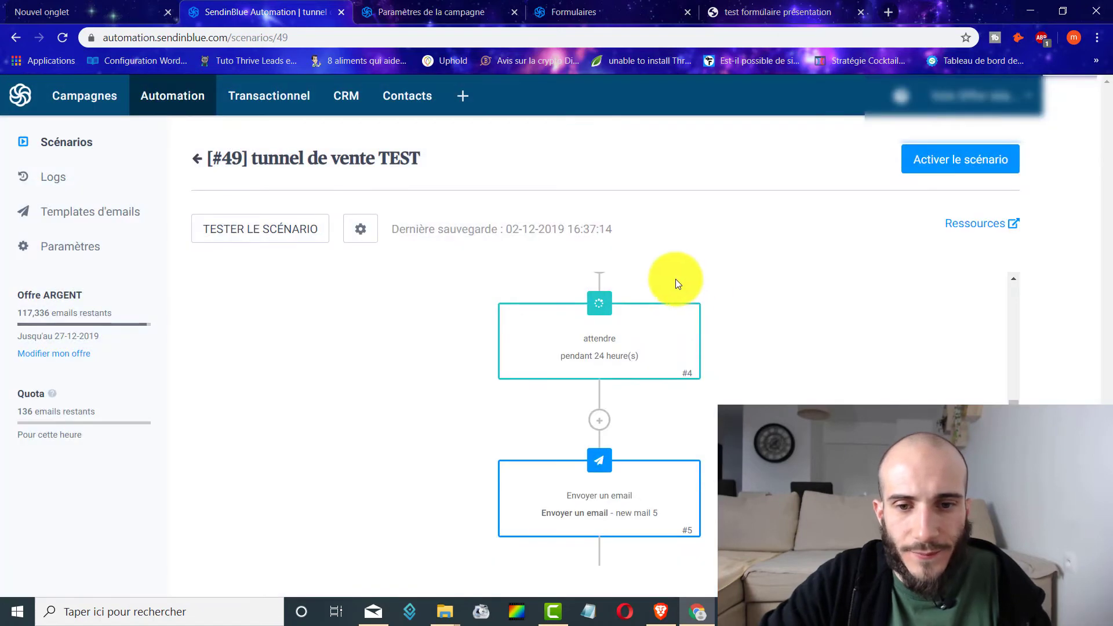
Check the form entry point, view the public "test formulaire présentation" newsletter page, and return to the scenario
scroll(703, 493, "down", 3)
scroll(701, 504, "up", 6)
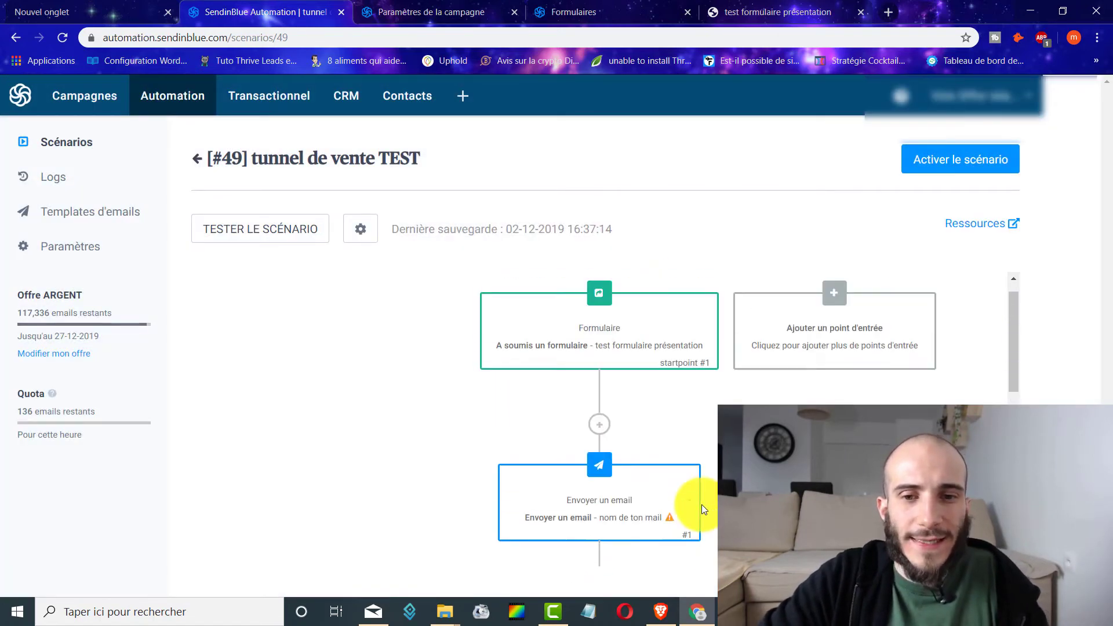
scroll(702, 505, "up", 1)
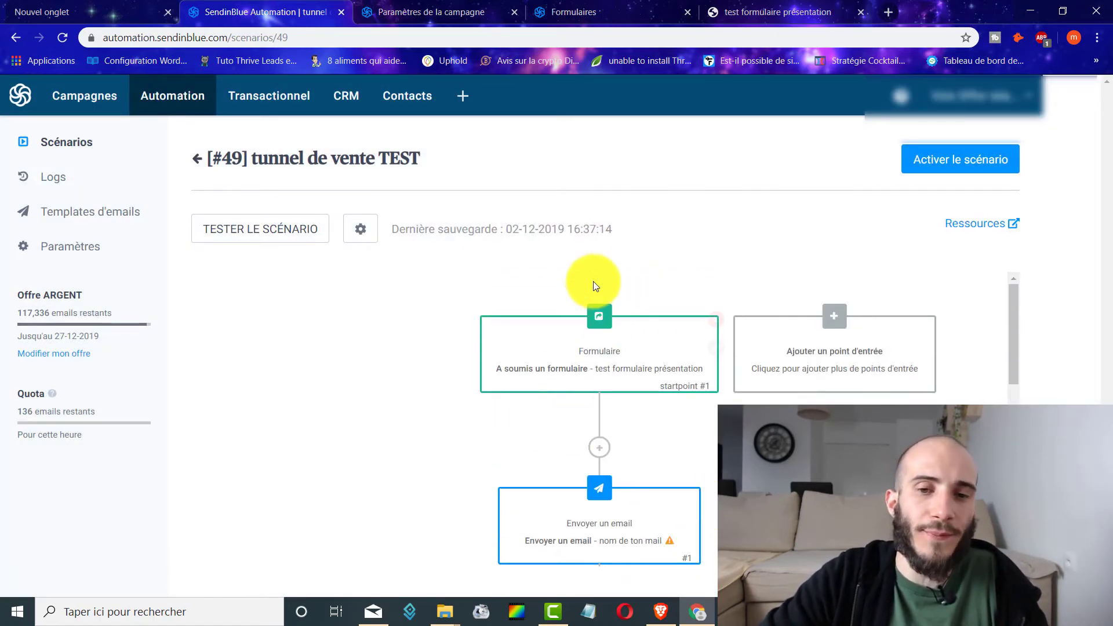
left_click(753, 12)
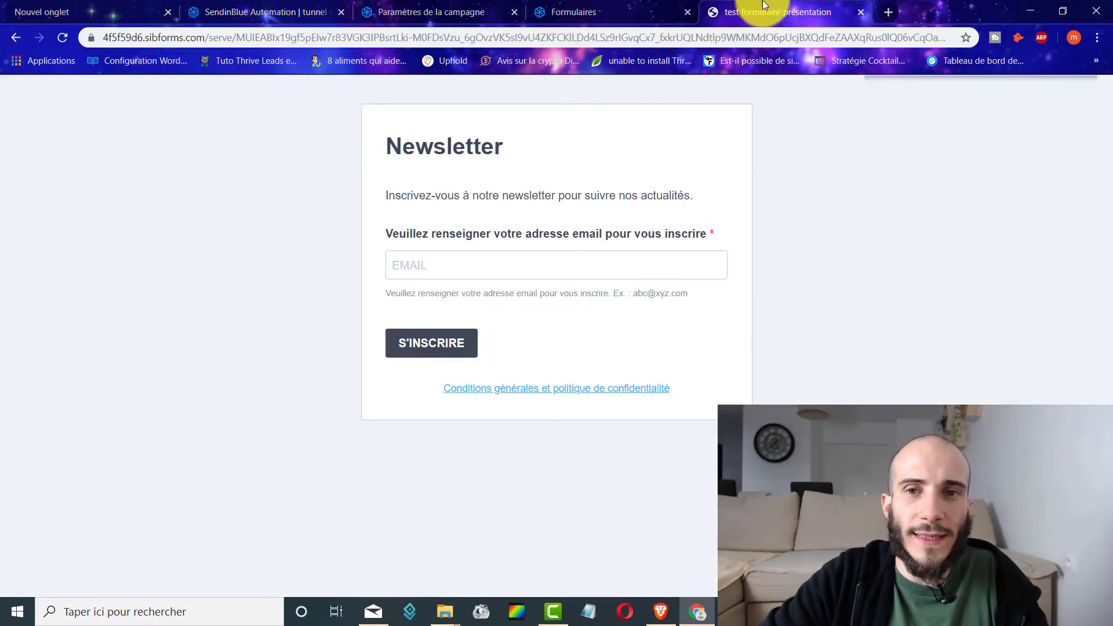
left_click(261, 12)
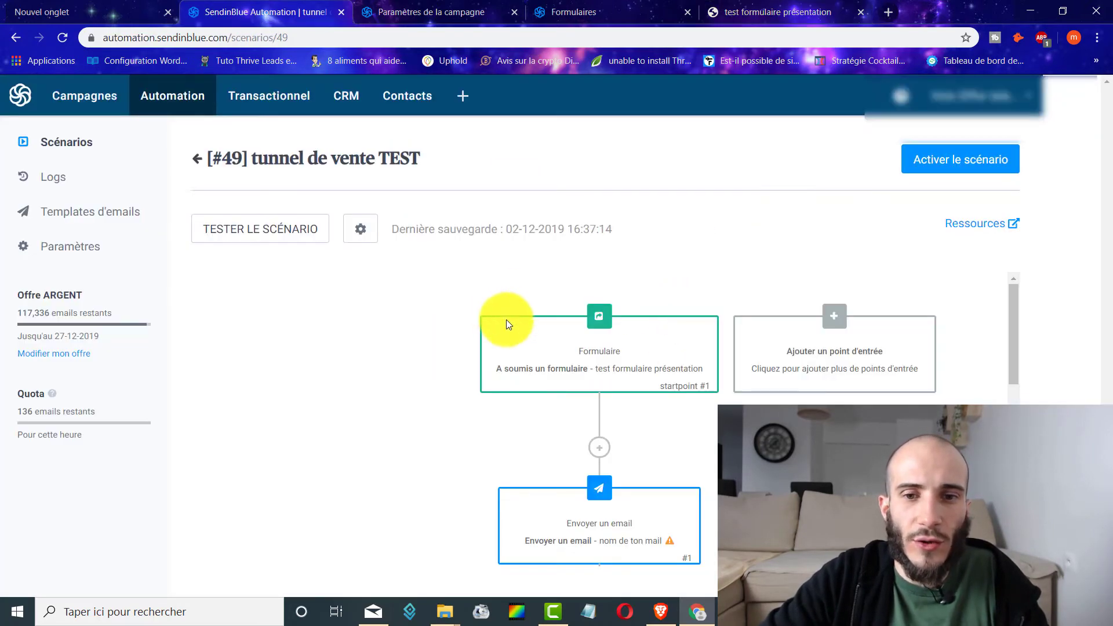
Examine the scenario sequence from the "nom de ton mail" email through the 24-hour delay to the "new mail 5" email
scroll(593, 328, "down", 3)
mouse_move(618, 387)
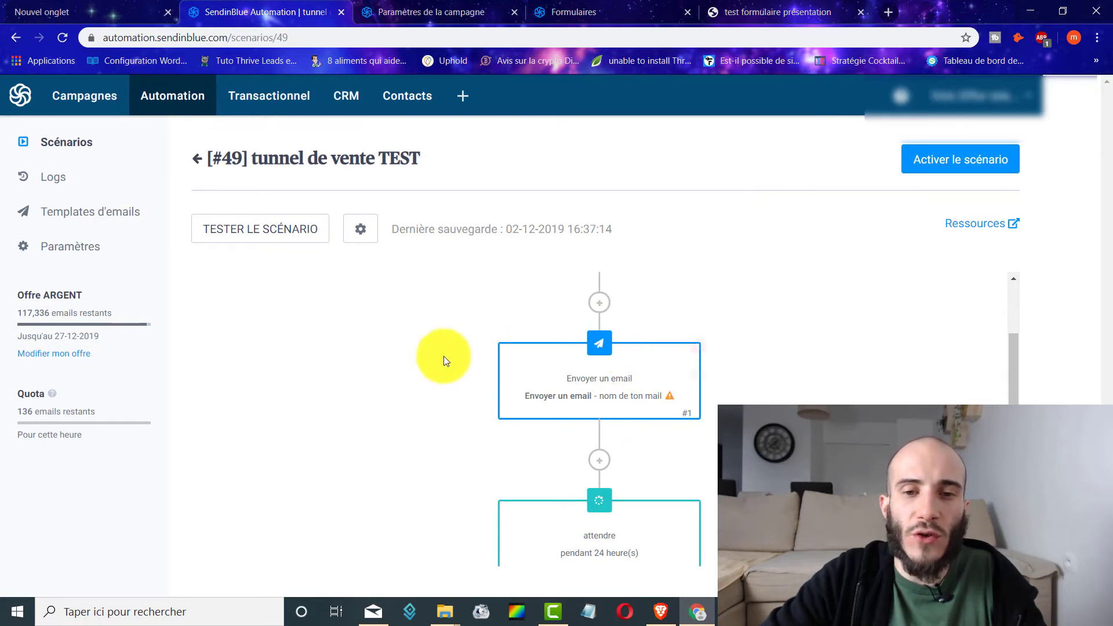
scroll(719, 353, "down", 2)
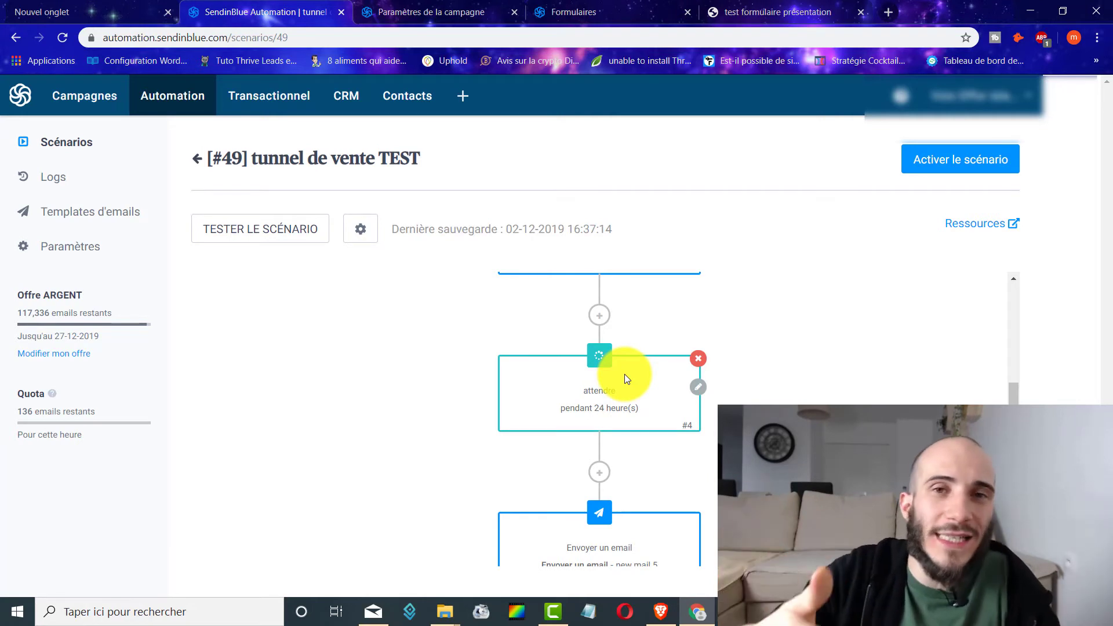
scroll(624, 374, "up", 4)
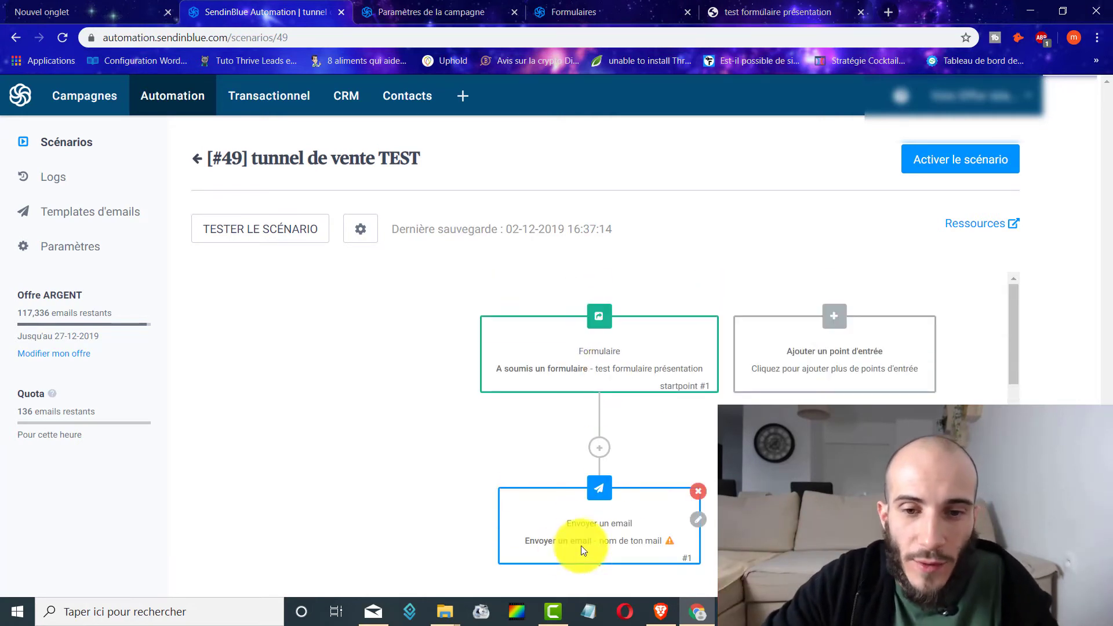
scroll(521, 537, "down", 3)
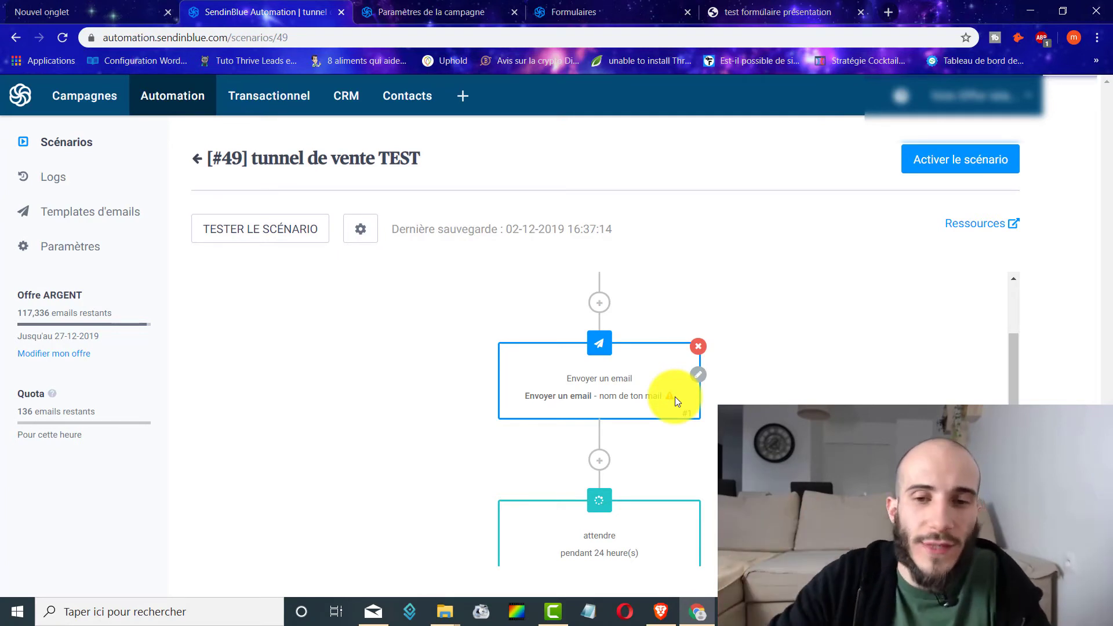
scroll(664, 396, "up", 3)
scroll(641, 458, "down", 5)
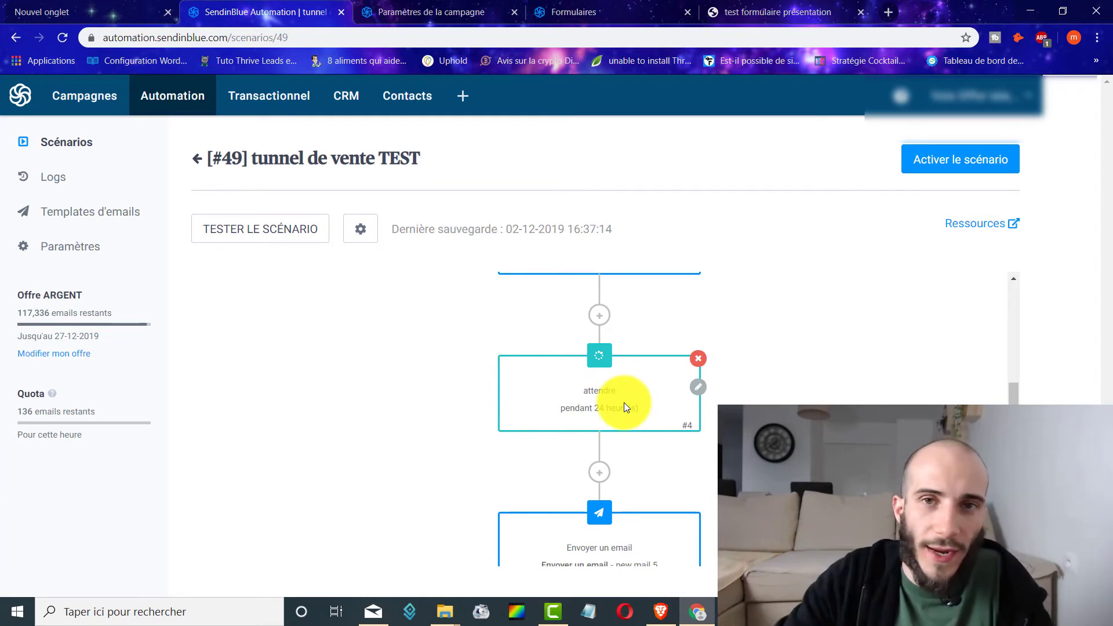
scroll(624, 405, "down", 2)
scroll(632, 383, "up", 1)
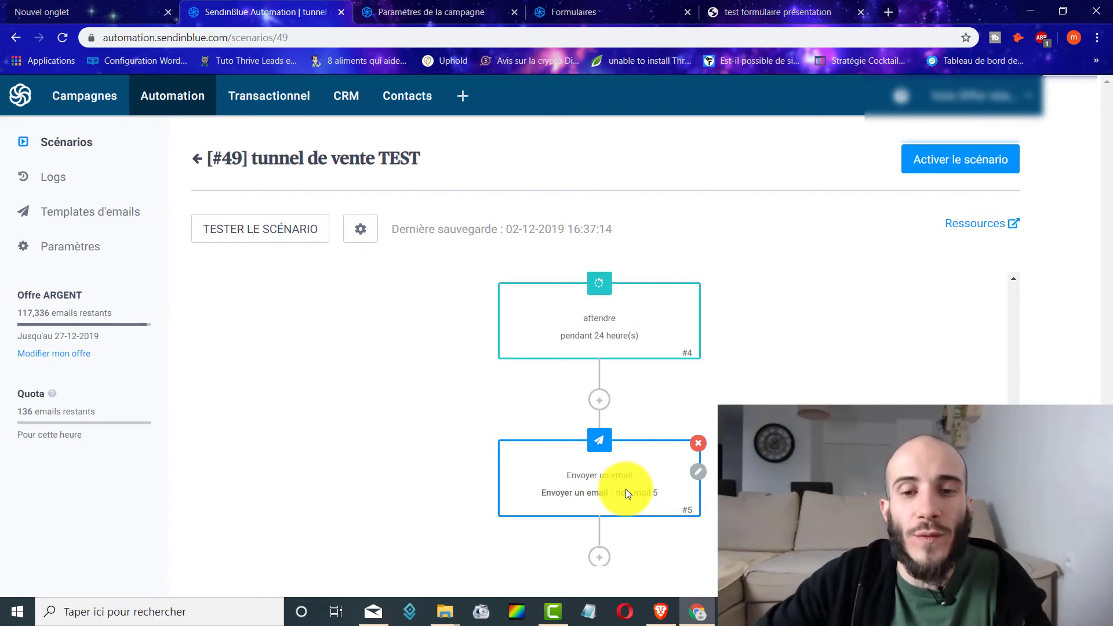
scroll(560, 432, "down", 2)
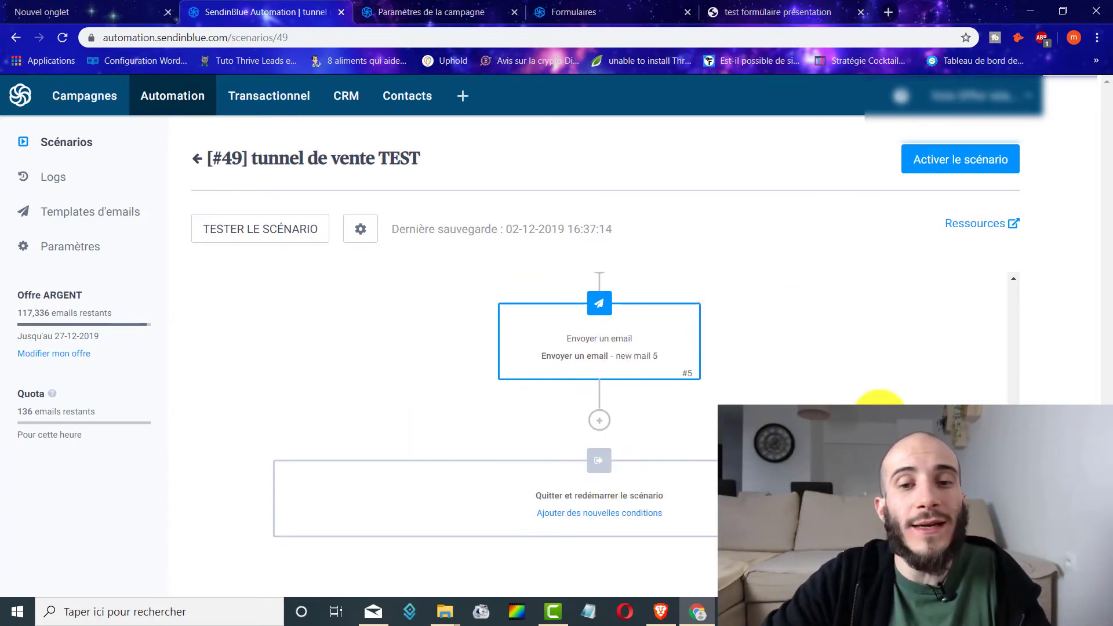
scroll(667, 371, "up", 4)
scroll(638, 377, "down", 3)
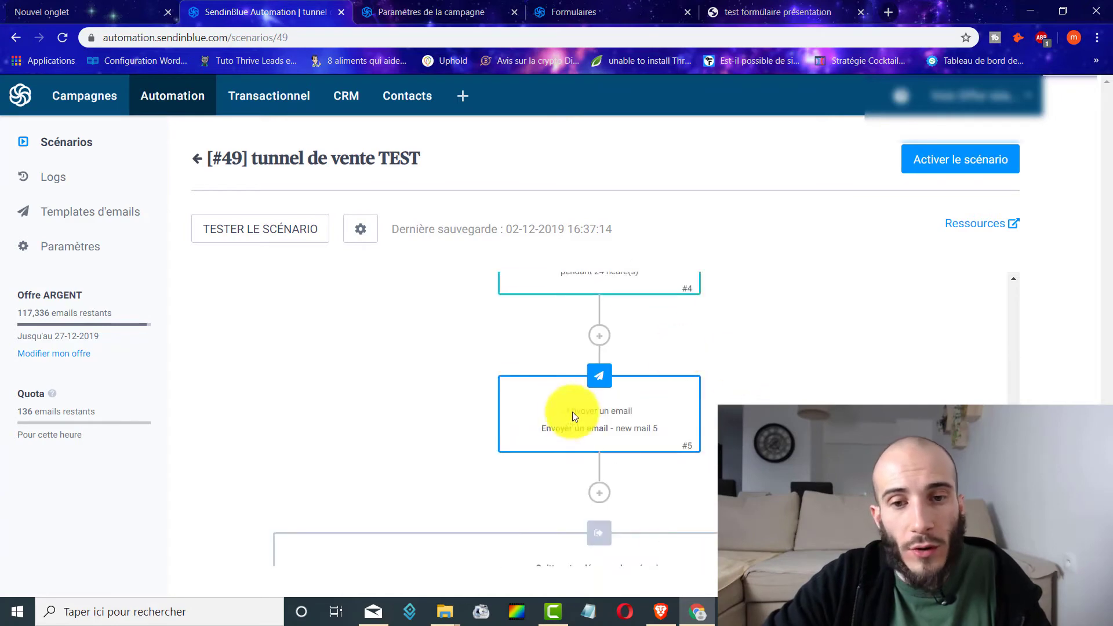
Add a delay condition of 24 hours below the "new mail 5" email action
left_click(608, 498)
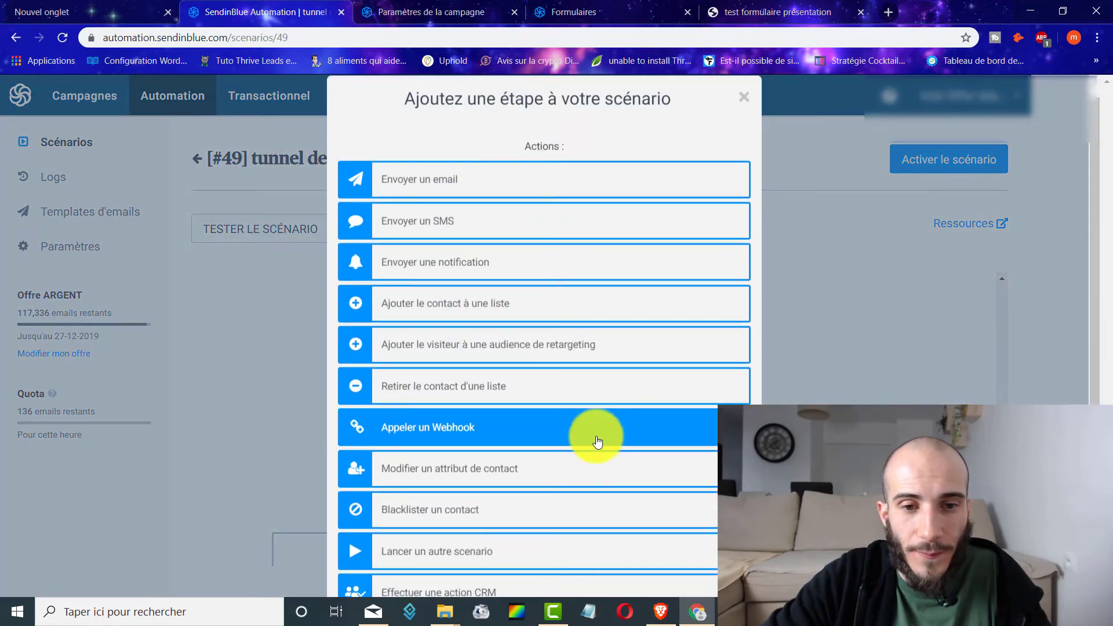
scroll(580, 447, "down", 5)
left_click(497, 410)
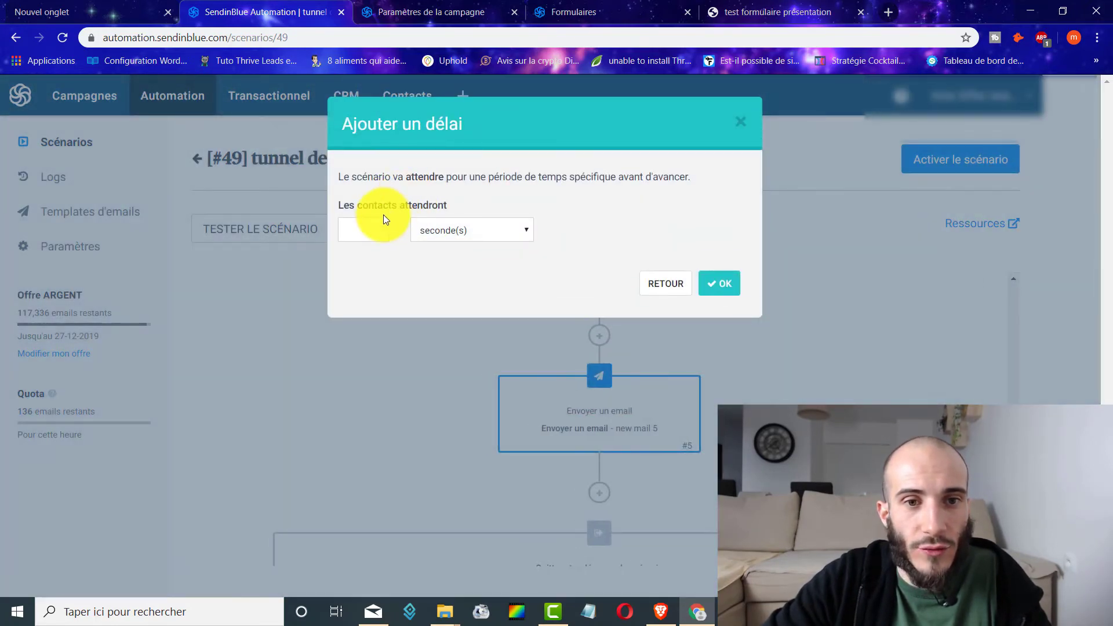
type("24")
left_click(450, 229)
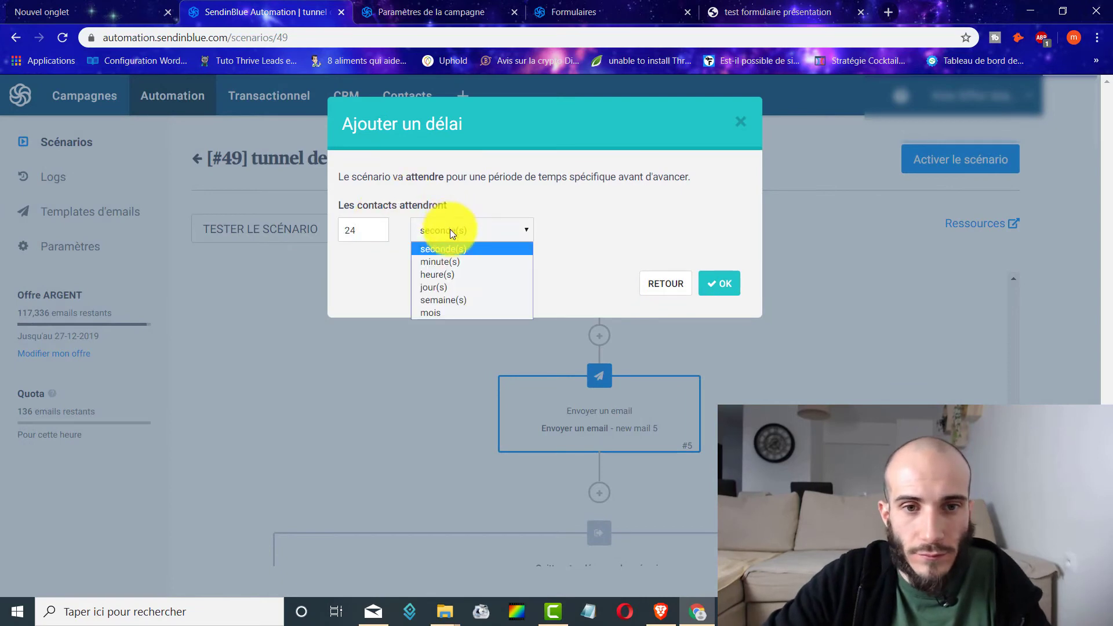
left_click(453, 271)
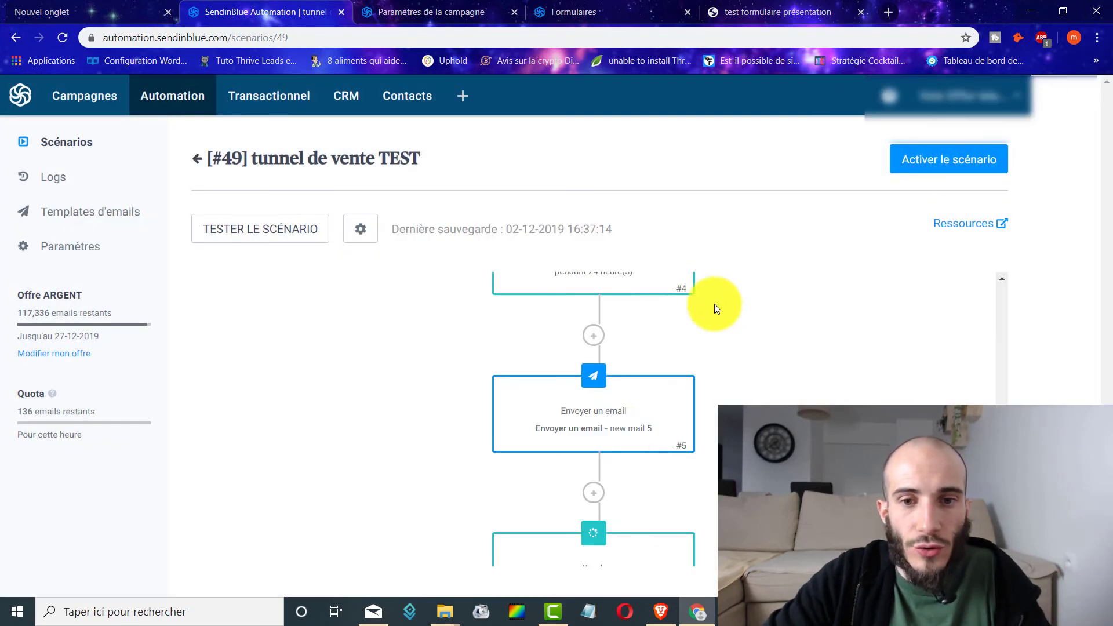
Add an "Envoyer un email" action below the second 24-hour delay, using the template "new mail 2"
scroll(712, 307, "down", 9)
left_click(596, 434)
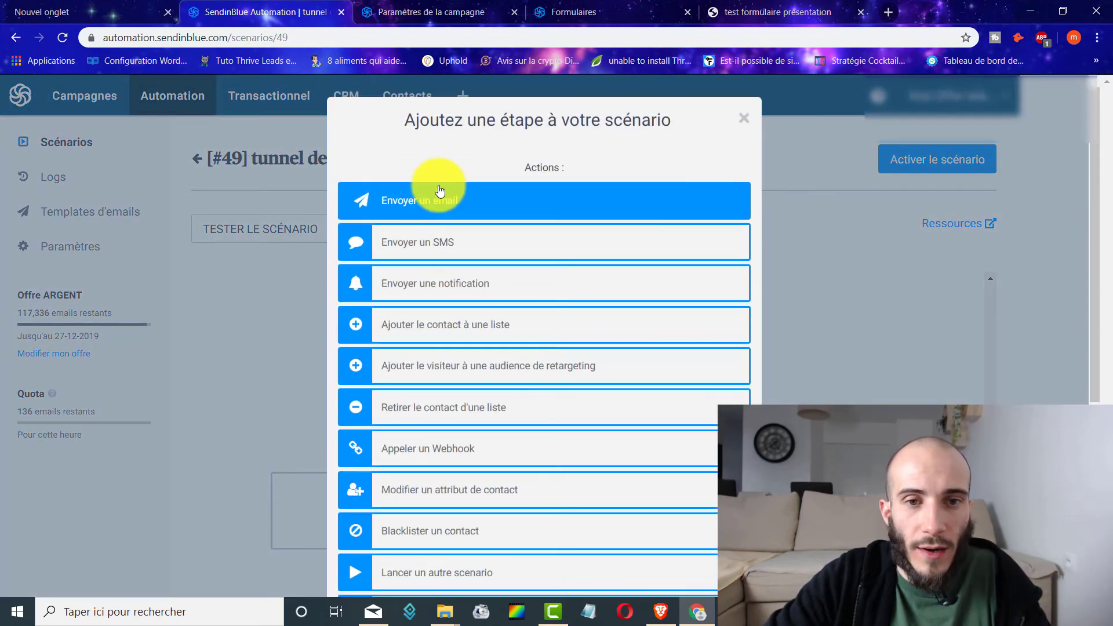
left_click(439, 199)
left_click(481, 215)
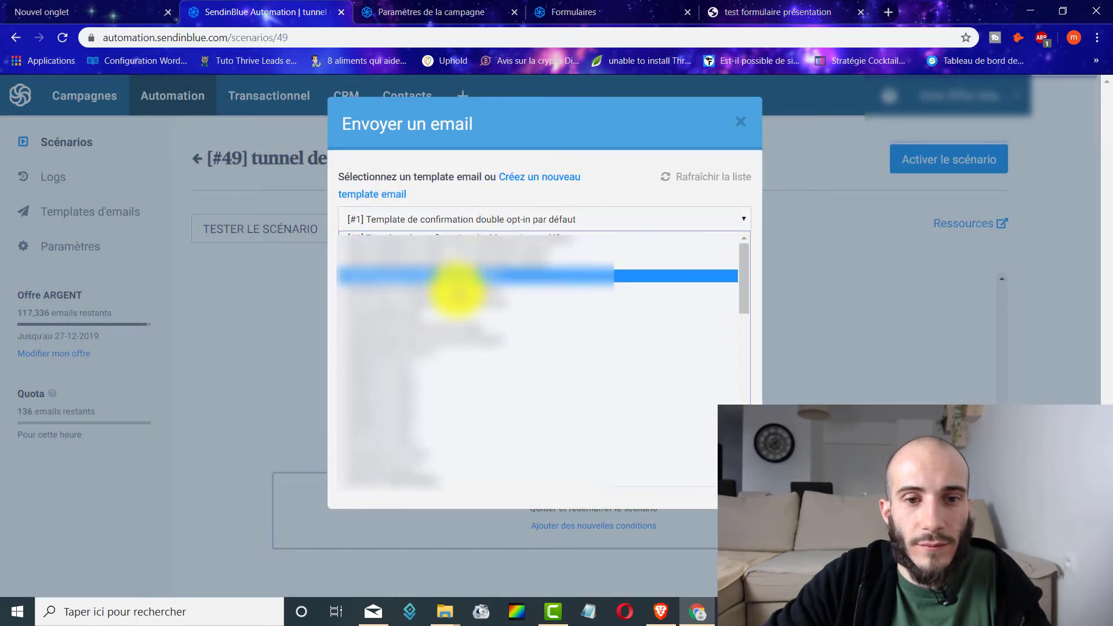
left_click(447, 371)
left_click(708, 469)
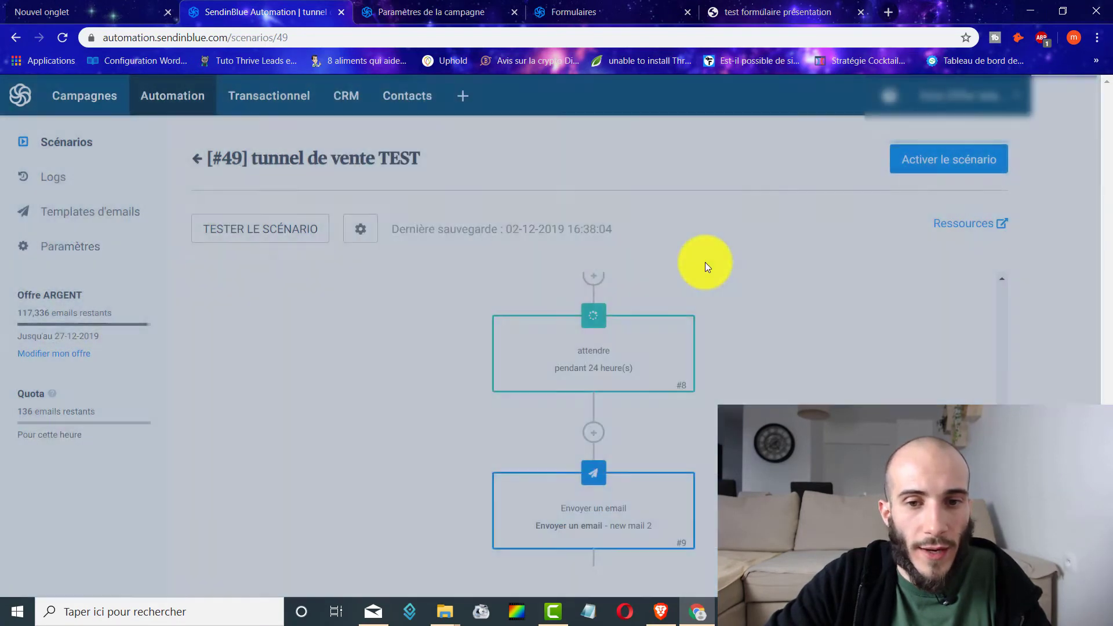
Review the complete scenario flow from the form entry point through the delays and emails to the final "new mail 2" action
scroll(734, 349, "down", 3)
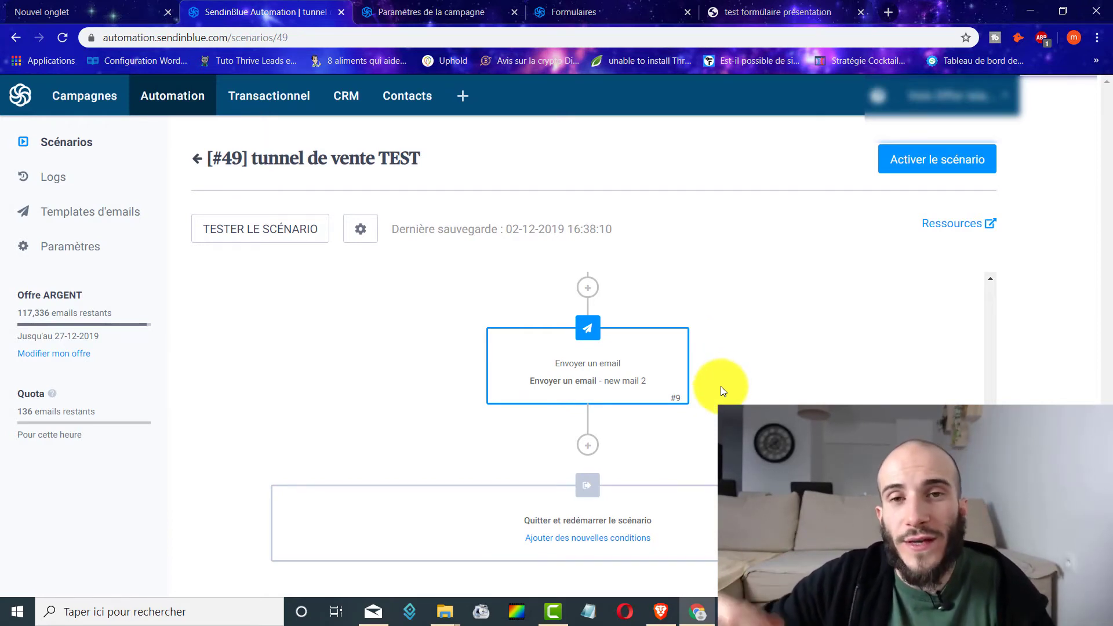
scroll(718, 388, "up", 6)
scroll(582, 284, "down", 4)
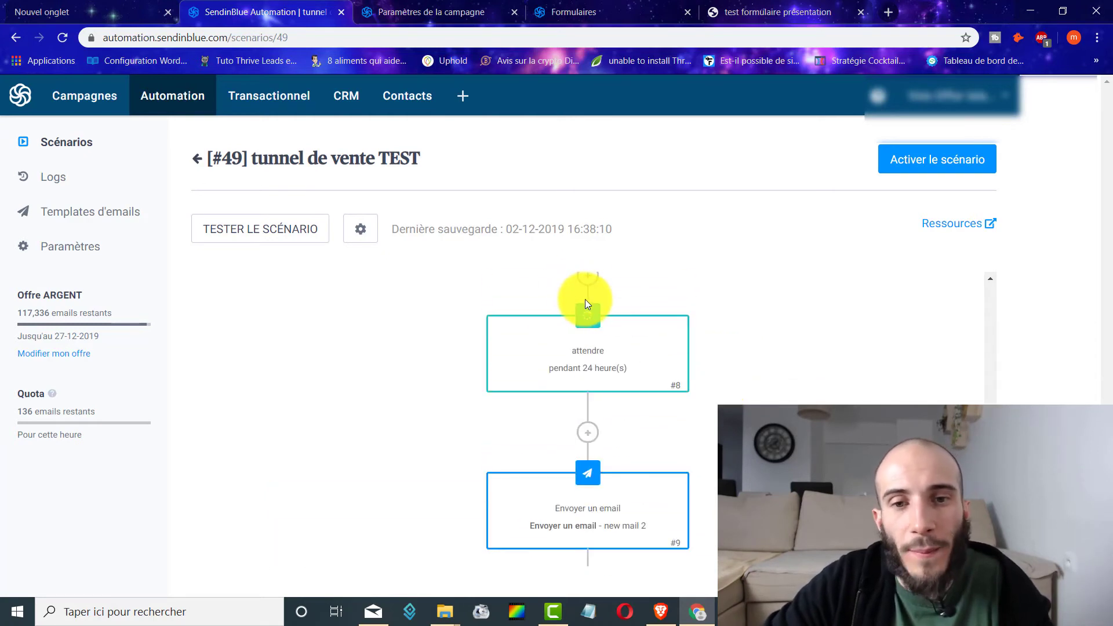
scroll(565, 388, "up", 9)
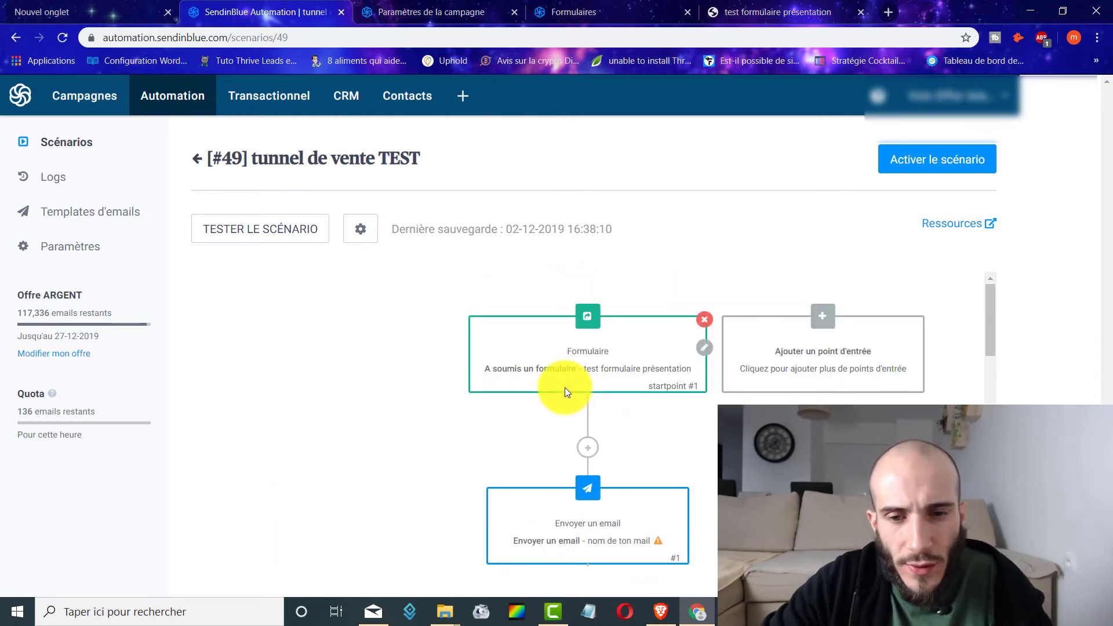
scroll(580, 371, "down", 4)
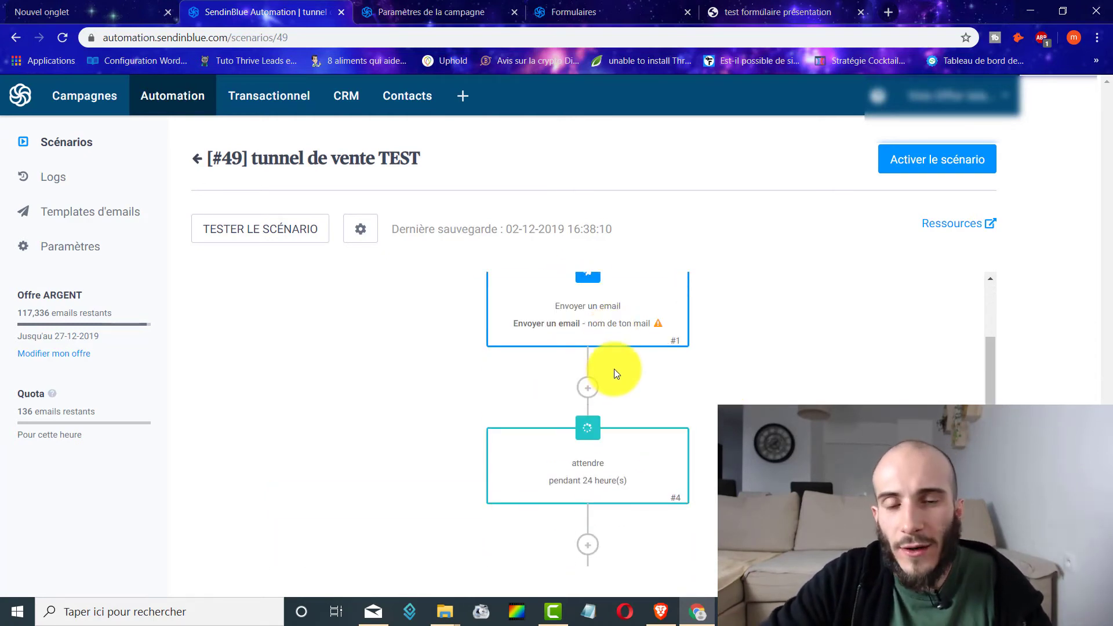
scroll(614, 369, "down", 6)
scroll(600, 367, "up", 3)
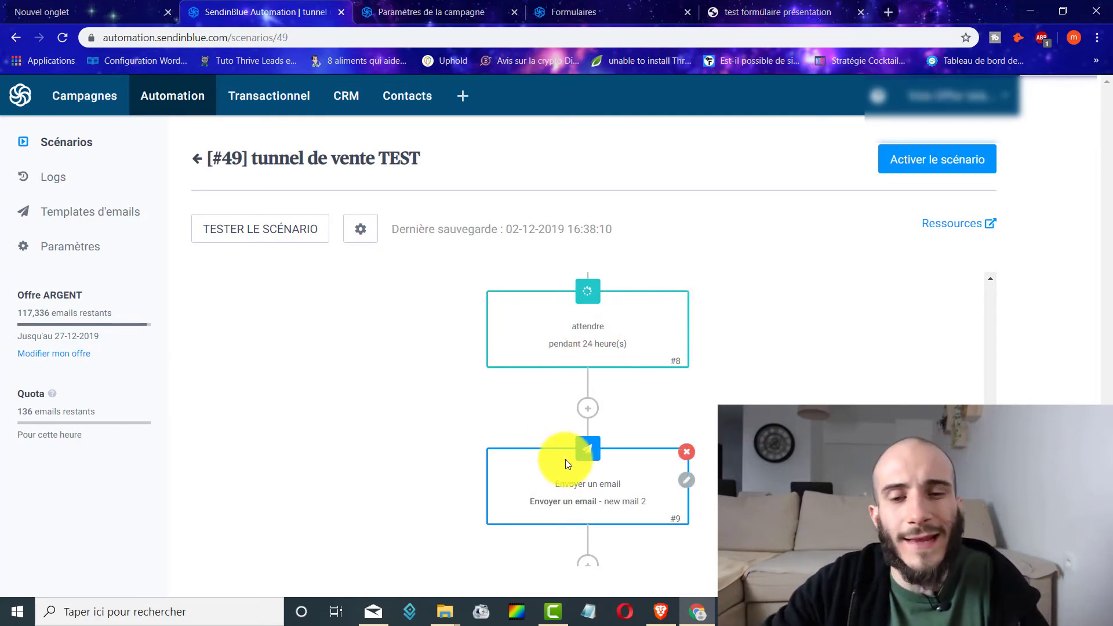
scroll(537, 461, "down", 3)
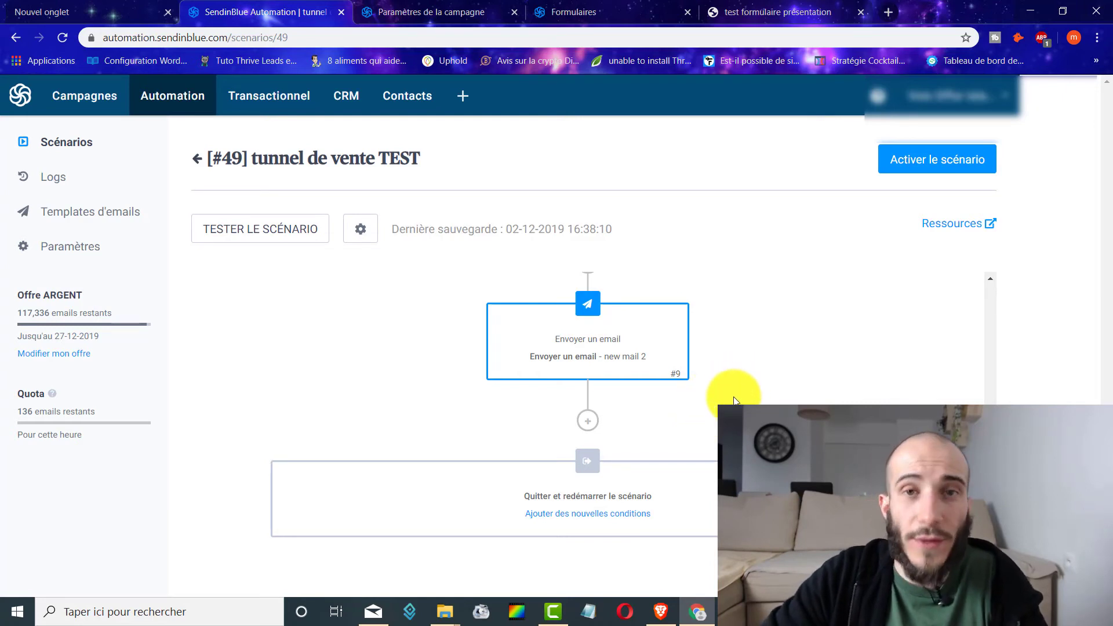
mouse_move(614, 343)
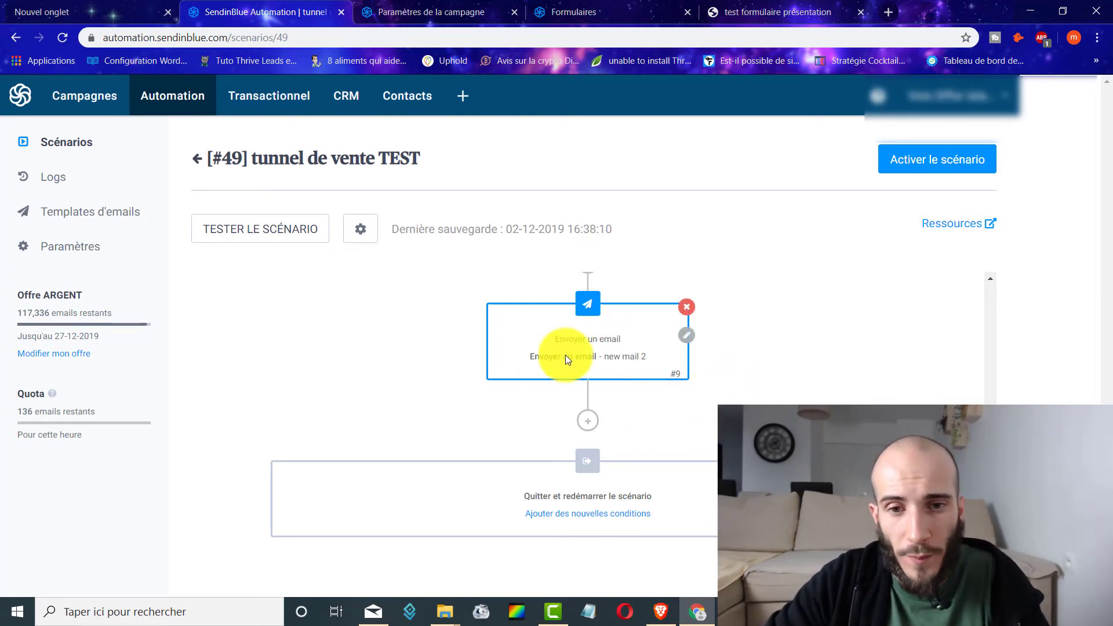
scroll(639, 356, "up", 5)
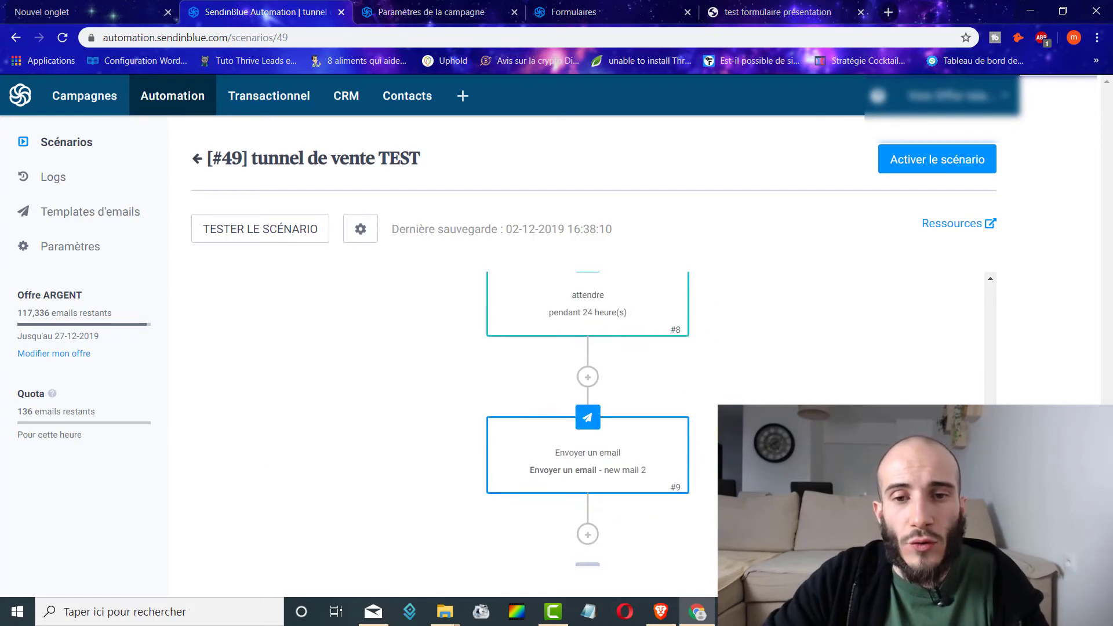
scroll(662, 454, "down", 3)
scroll(662, 454, "down", 4)
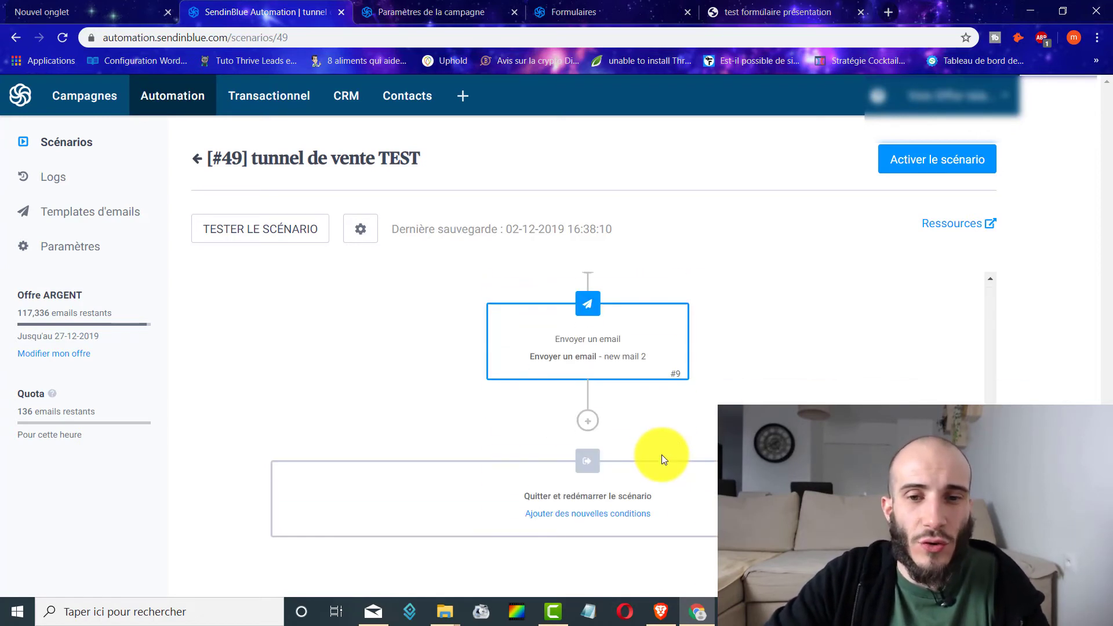
scroll(662, 461, "up", 8)
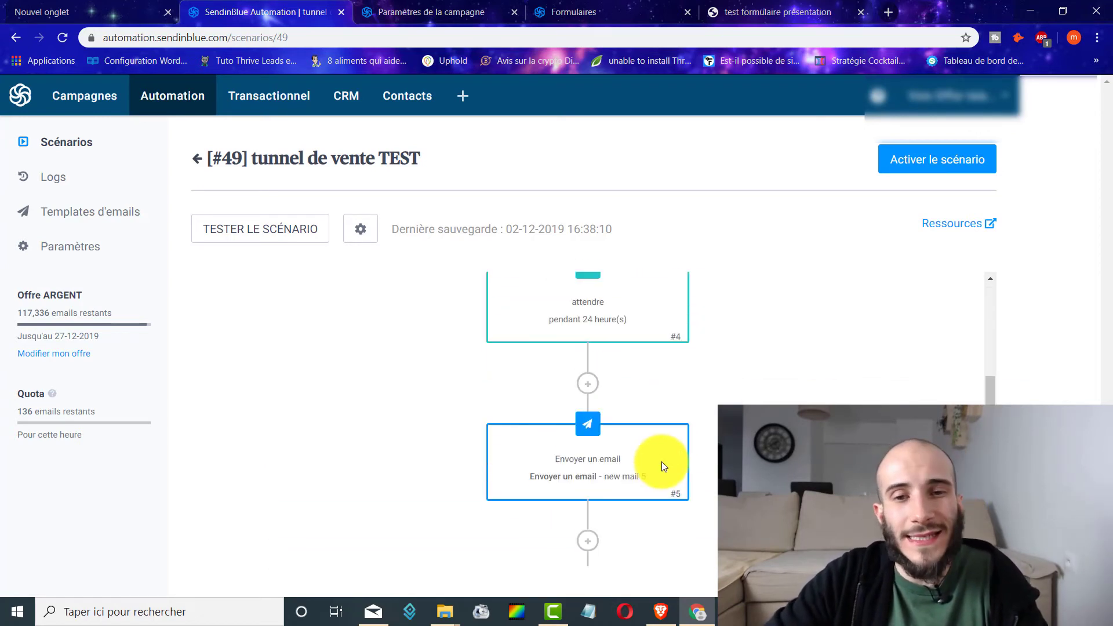
scroll(638, 400, "down", 5)
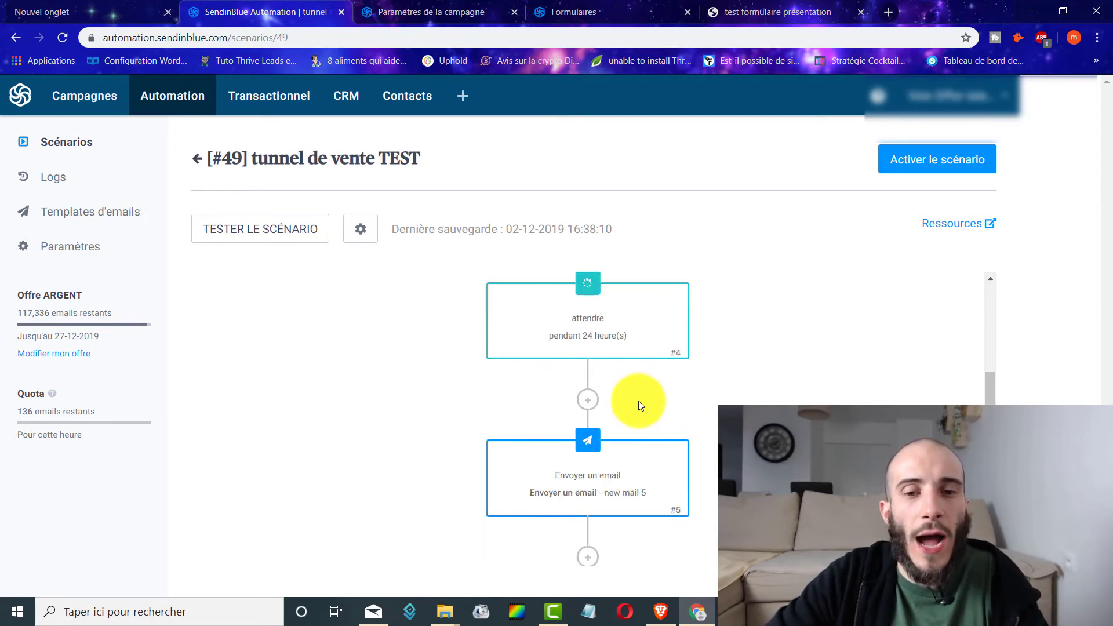
scroll(639, 401, "down", 8)
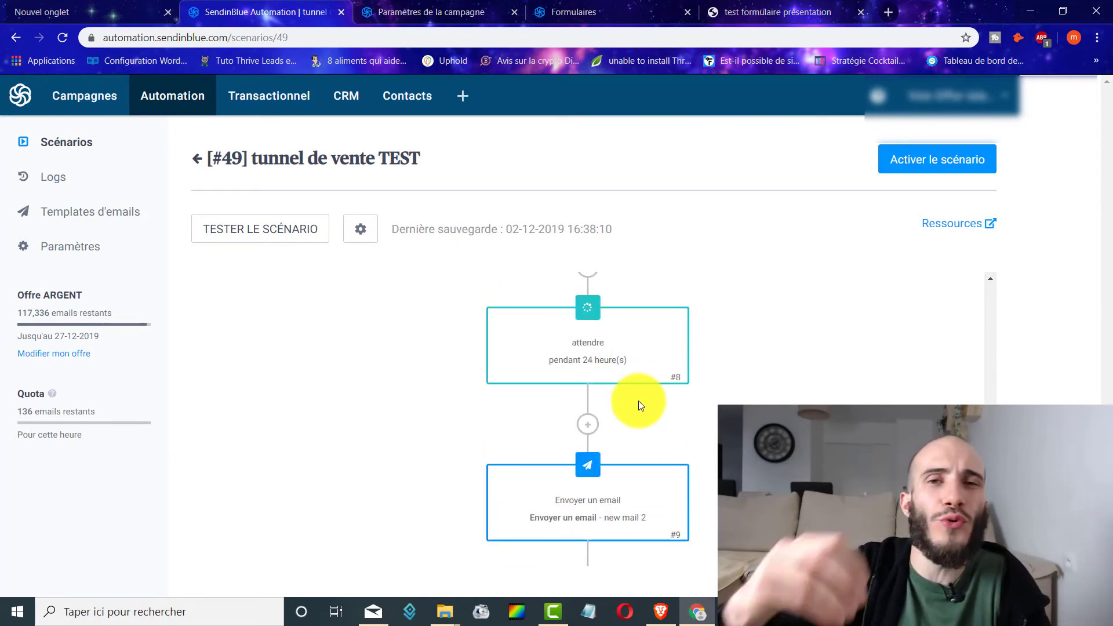
scroll(639, 401, "down", 3)
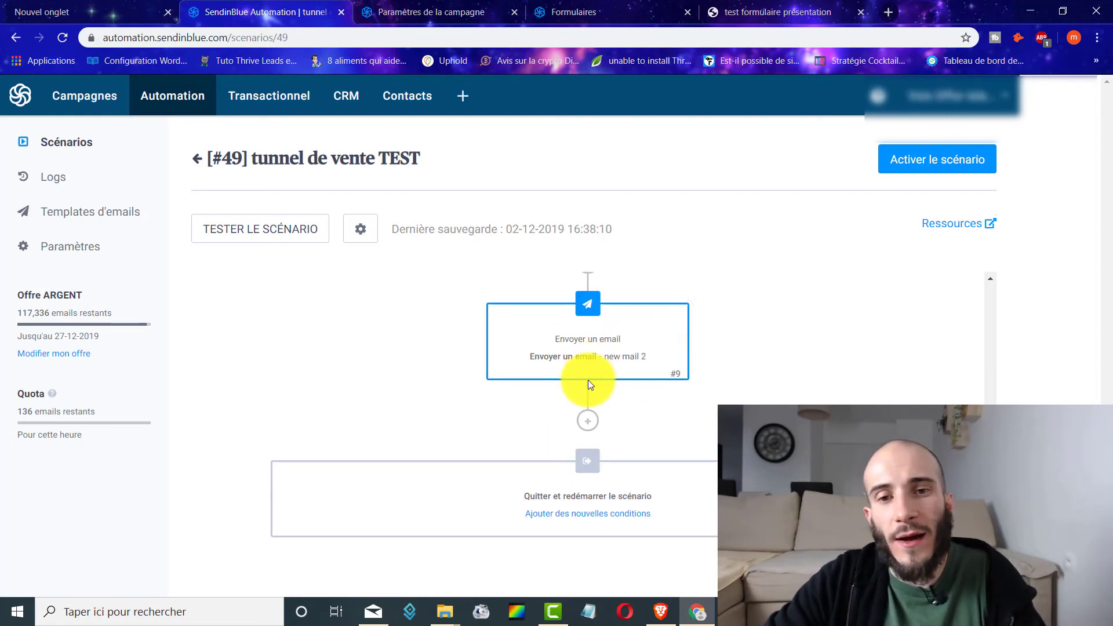
Add an If/Else condition based on transactional email activity ("Activité des emails transactionnels") below the "new mail 2" email
mouse_move(586, 362)
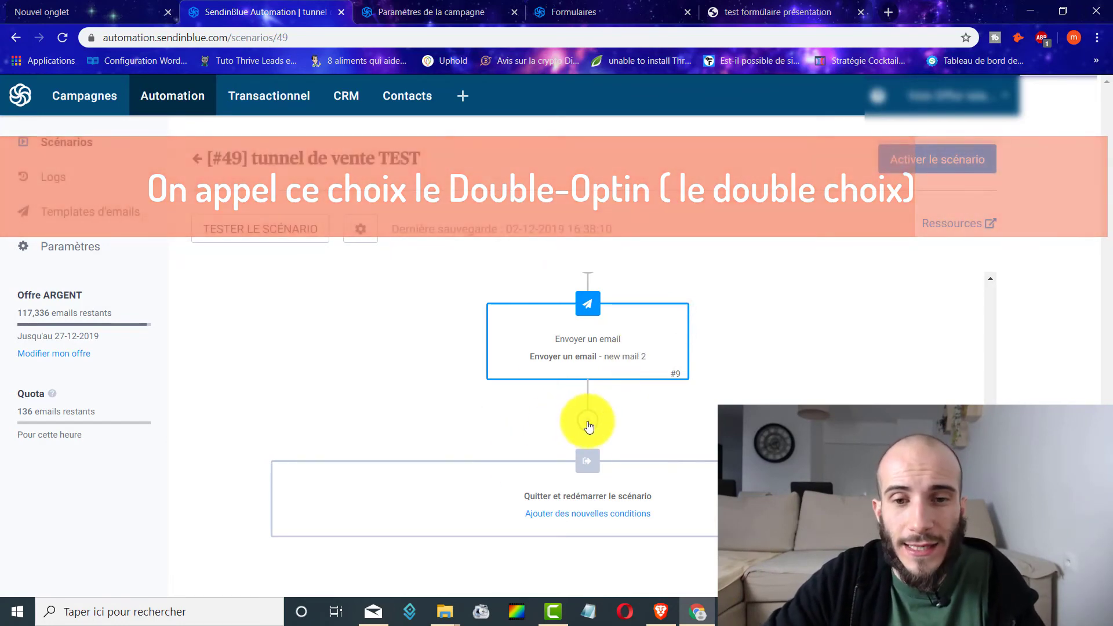
left_click(587, 422)
scroll(539, 241, "down", 1)
scroll(508, 242, "down", 4)
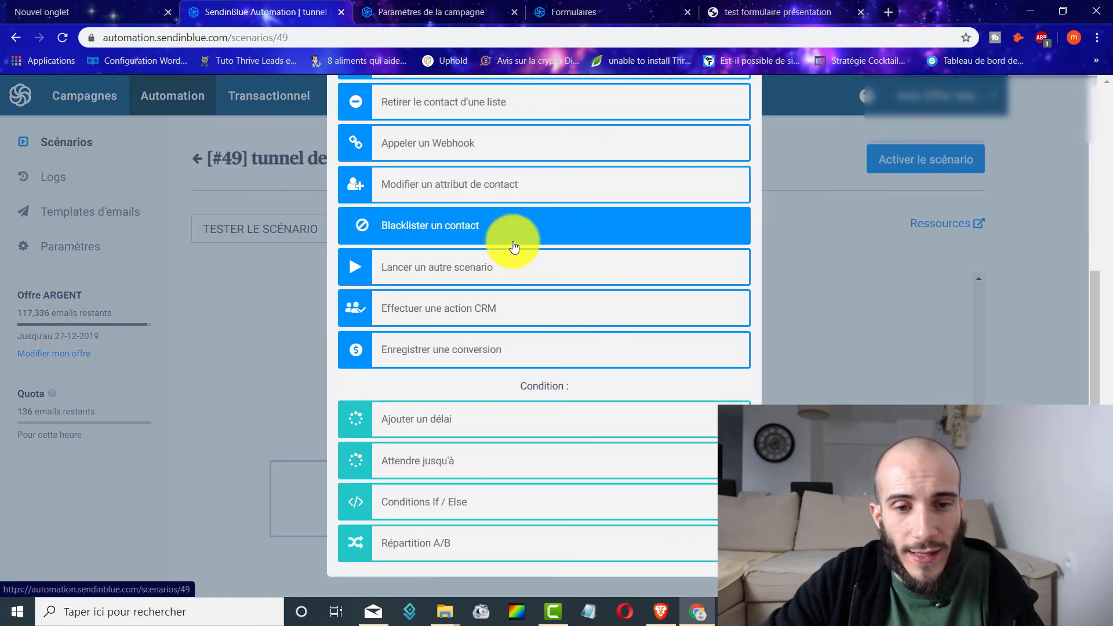
left_click(448, 502)
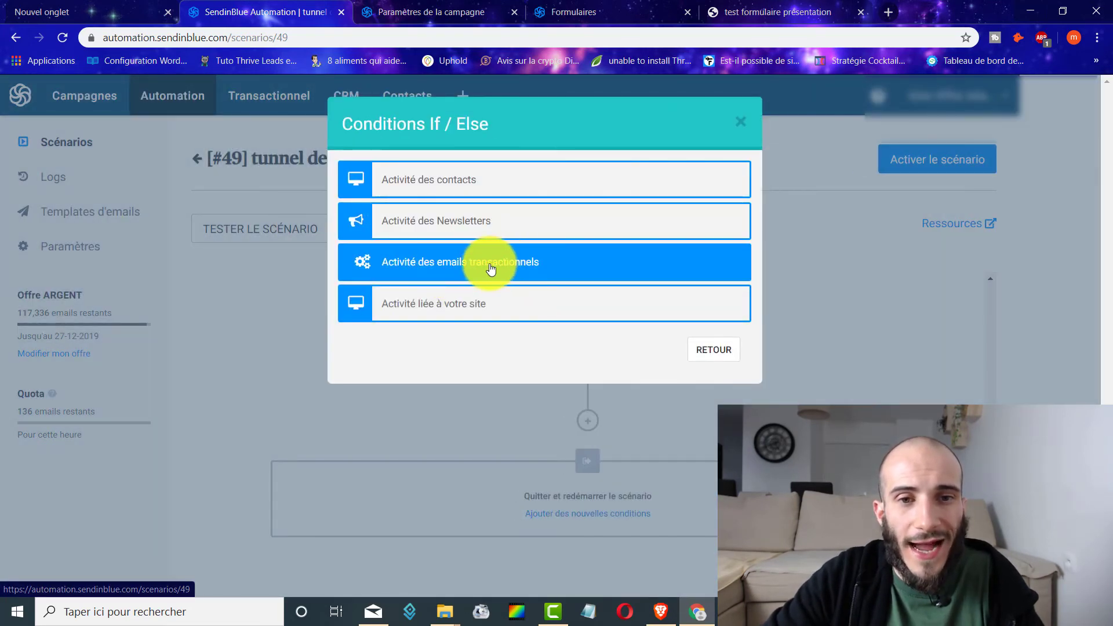
left_click(466, 262)
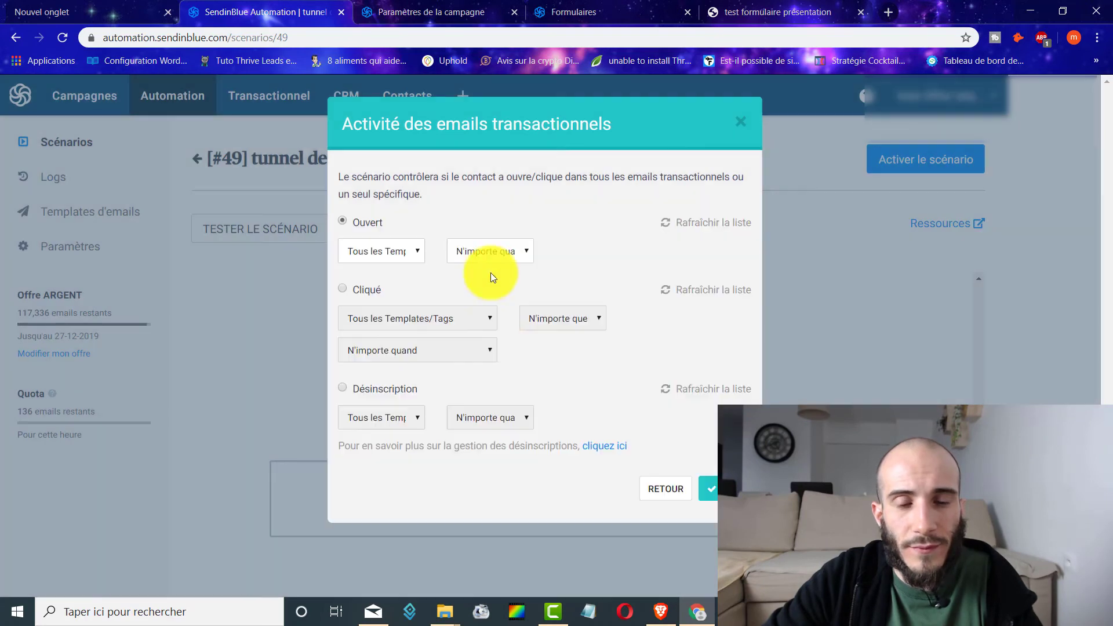
Set the condition to "Cliqué" for template "[#66] new mail 2" with any link value ("N'importe quelle valeur") and save it
left_click(342, 290)
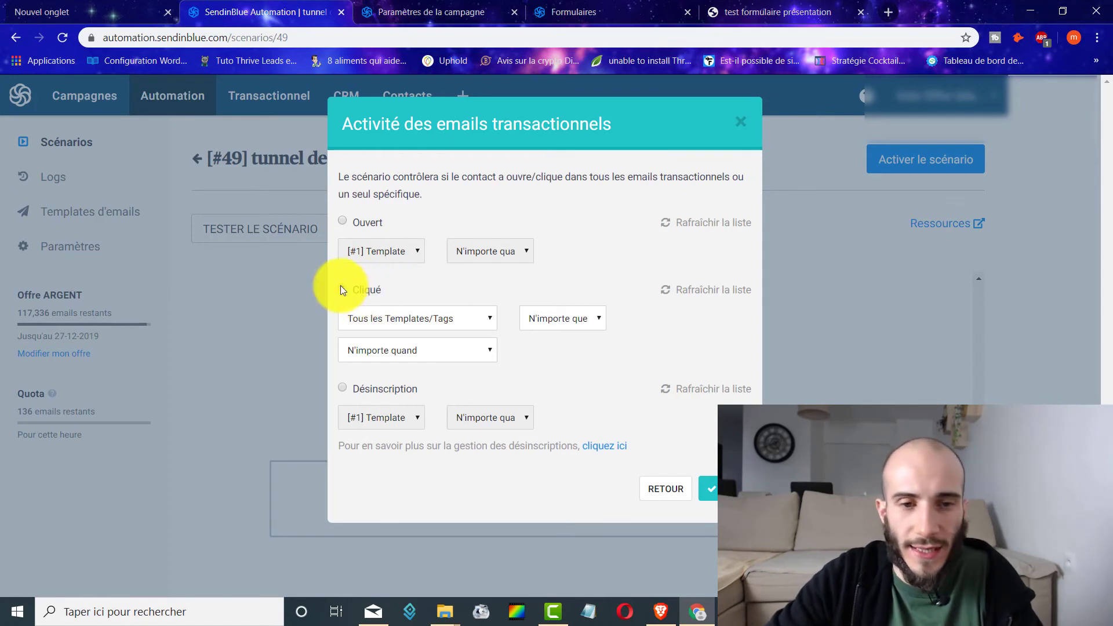
left_click(395, 319)
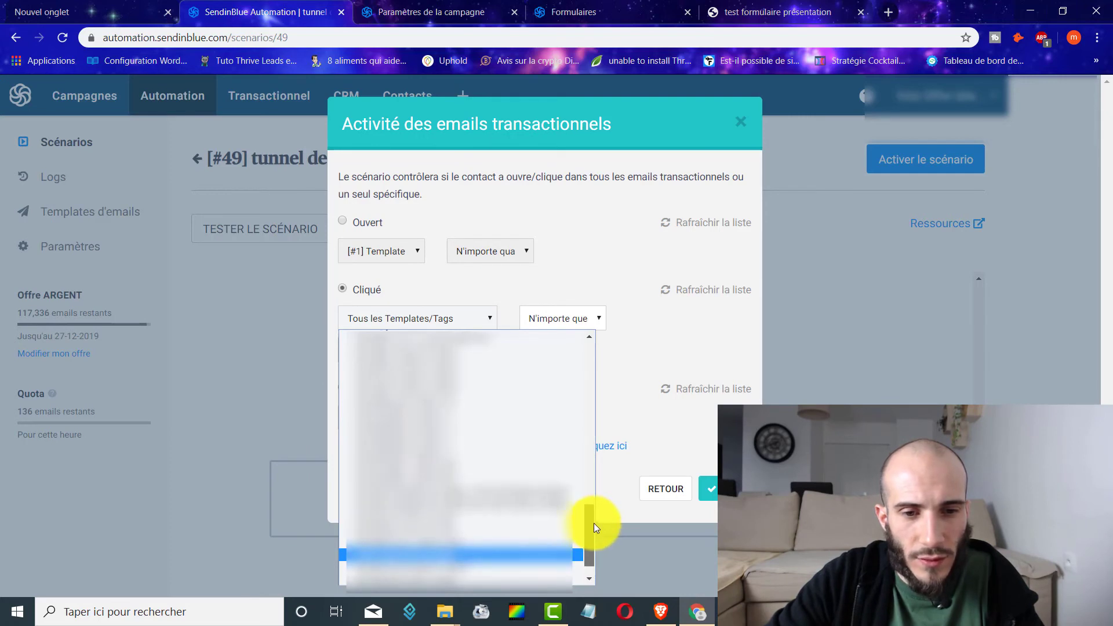
left_click_drag(593, 523, 600, 398)
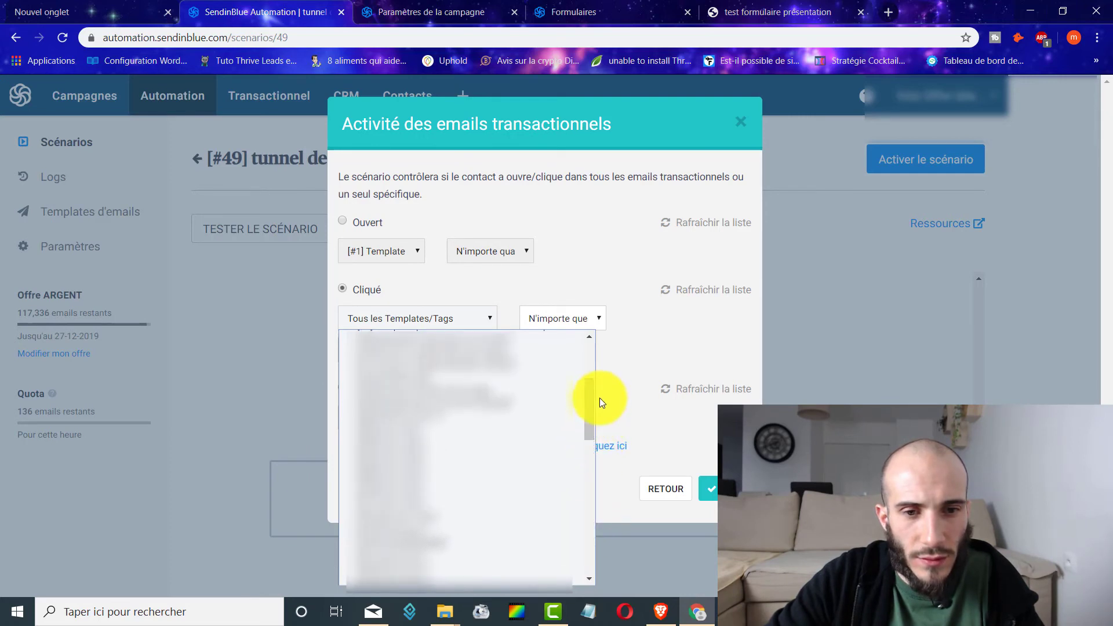
left_click(442, 429)
left_click(577, 319)
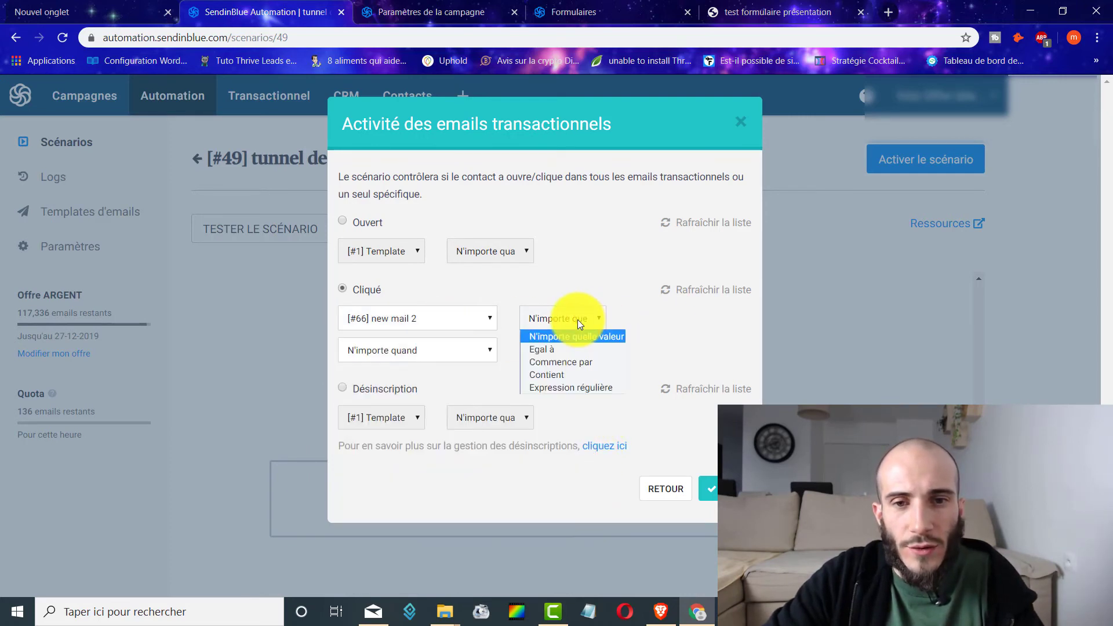
left_click(606, 335)
left_click(710, 492)
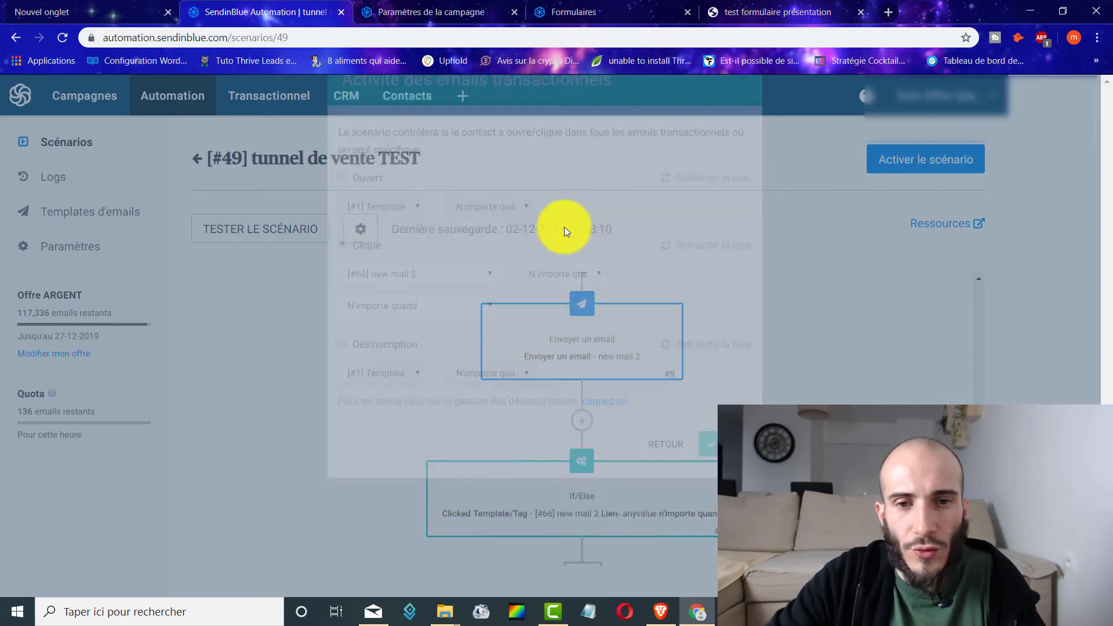
Add a 24-hour delay under the NON branch of the If/Else condition
scroll(612, 397, "down", 3)
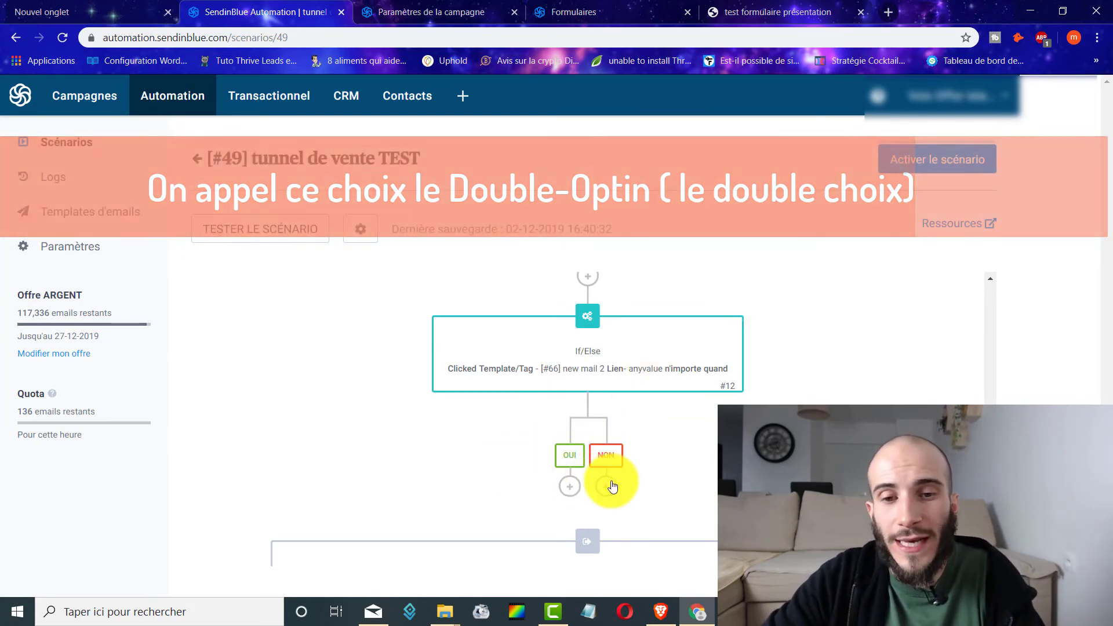
left_click(606, 487)
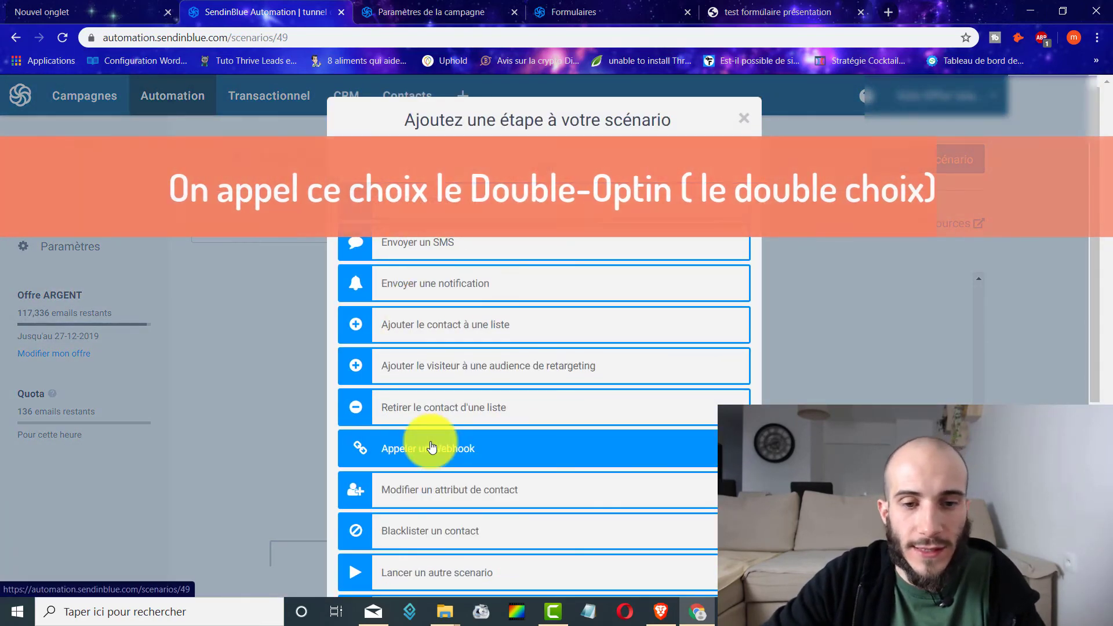
scroll(434, 442, "down", 5)
left_click(469, 432)
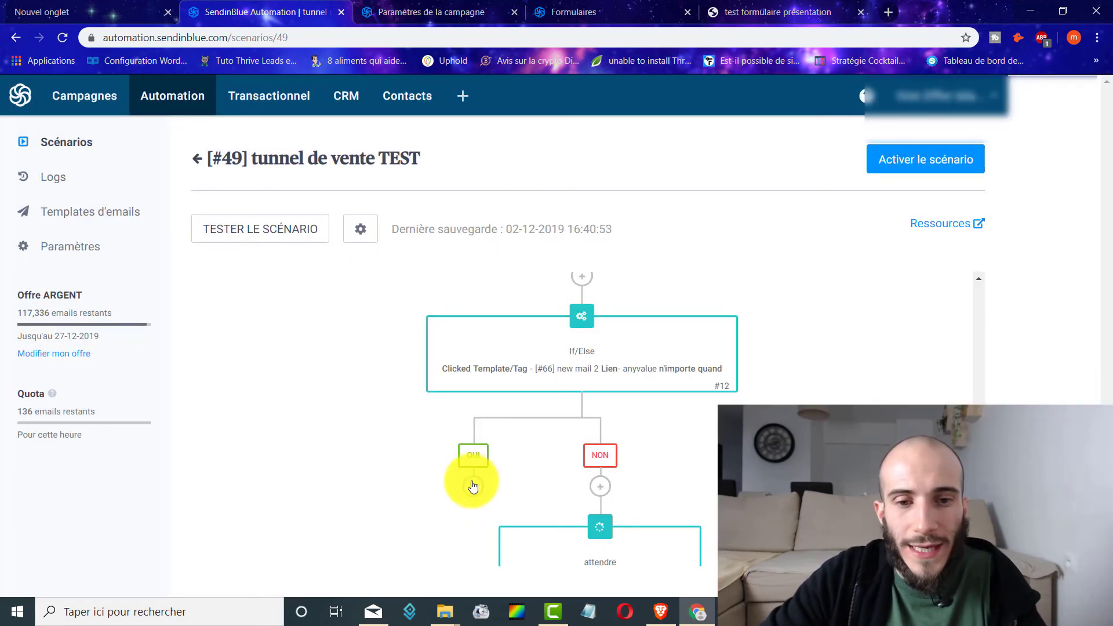
Add a delay of 24 heure(s) under the OUI branch of the If/Else condition
left_click(473, 486)
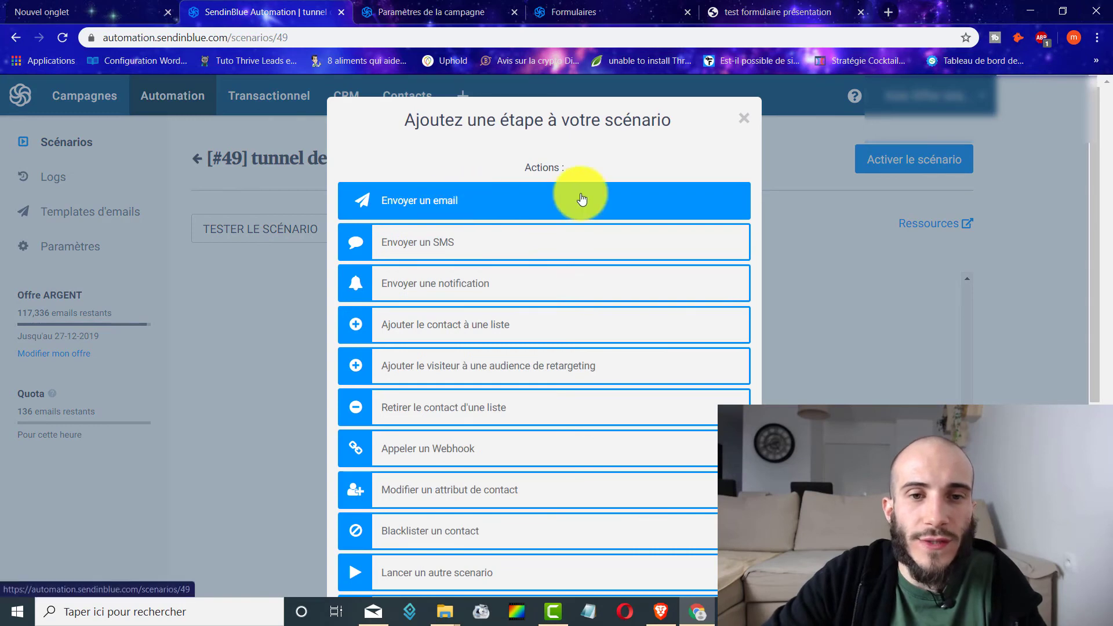
left_click(463, 194)
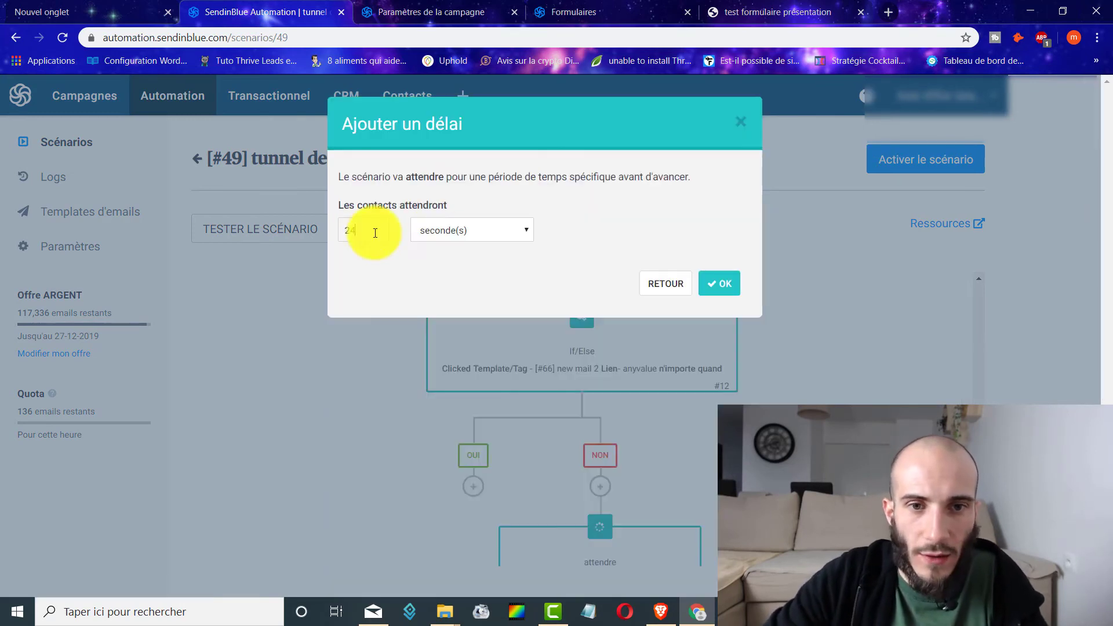
left_click(373, 230)
type("24")
left_click(415, 228)
left_click(450, 273)
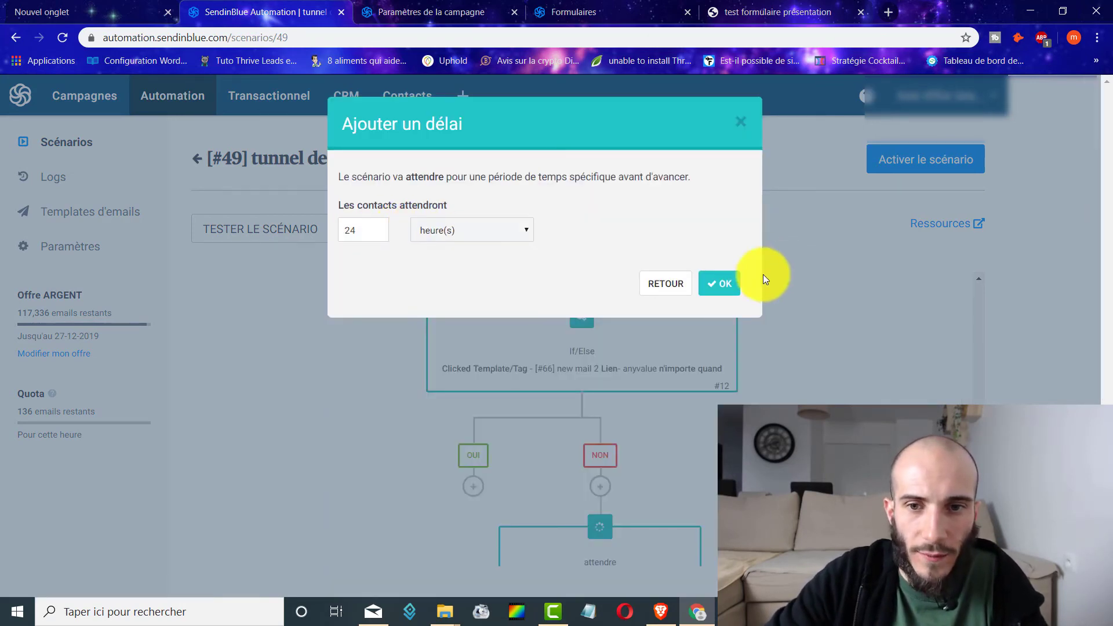
left_click(731, 289)
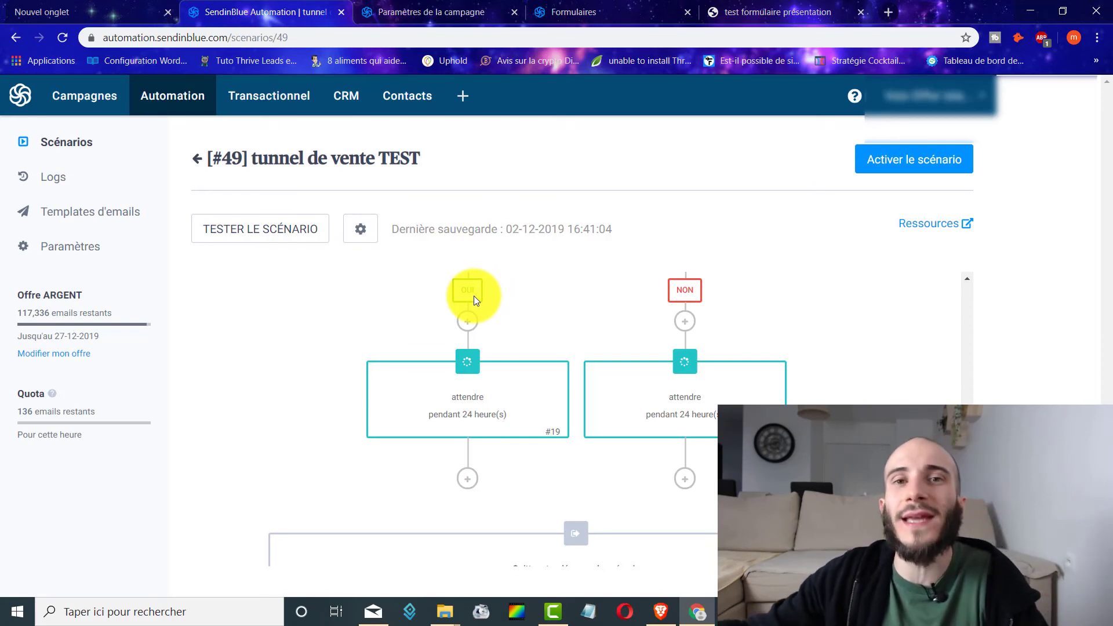